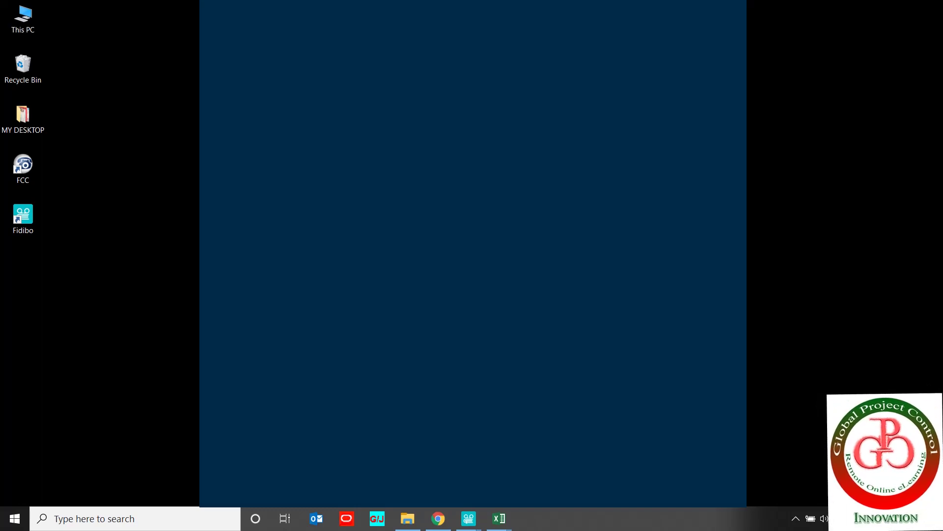
Step: Switch to the lesson sample workbook in Excel and start a VLOOKUP formula in cell K2 of the SMP1 sheet
click(498, 521)
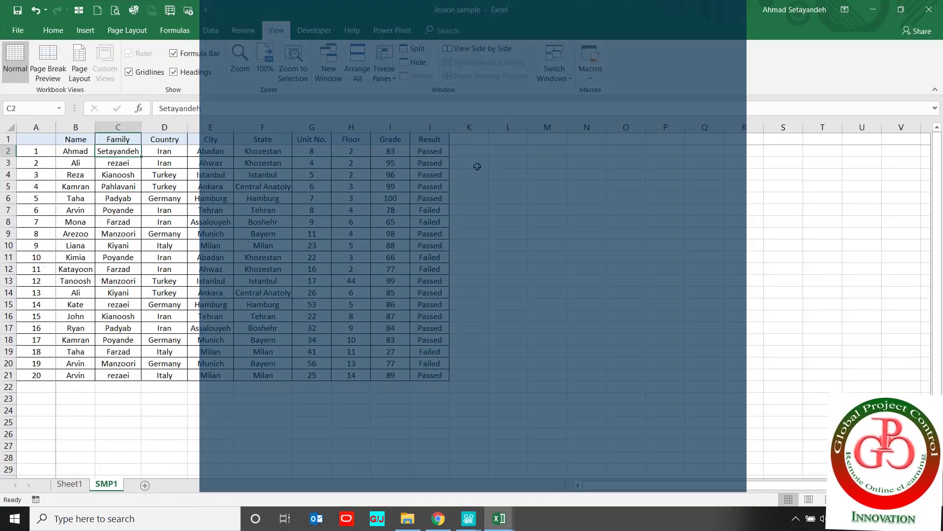
click(467, 152)
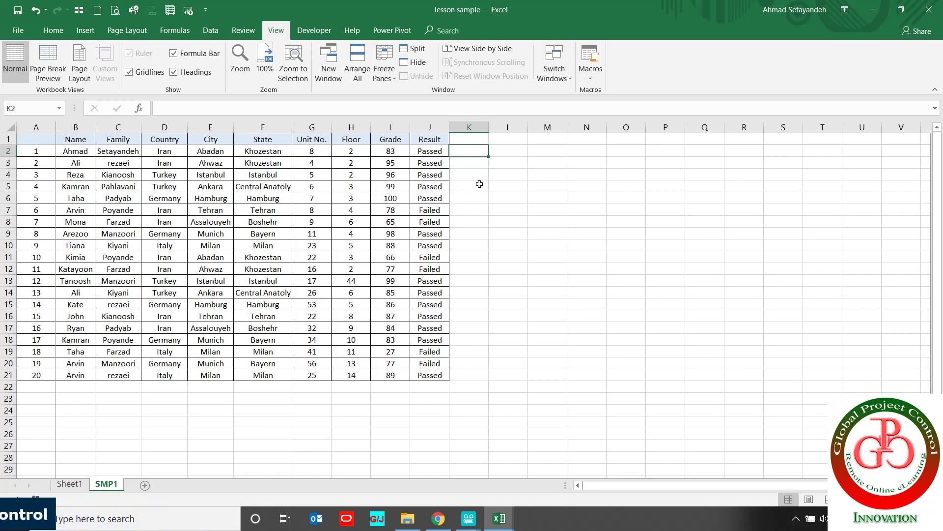
text(=)
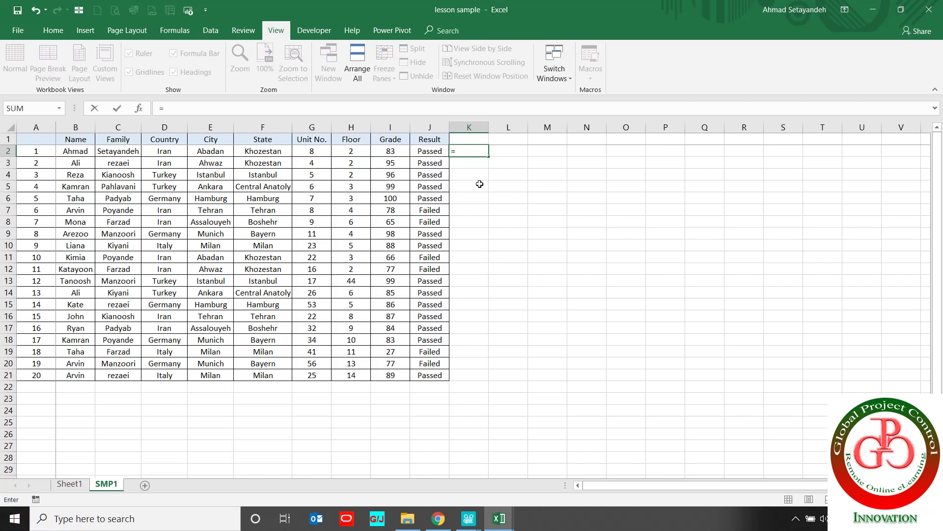
text(vloo)
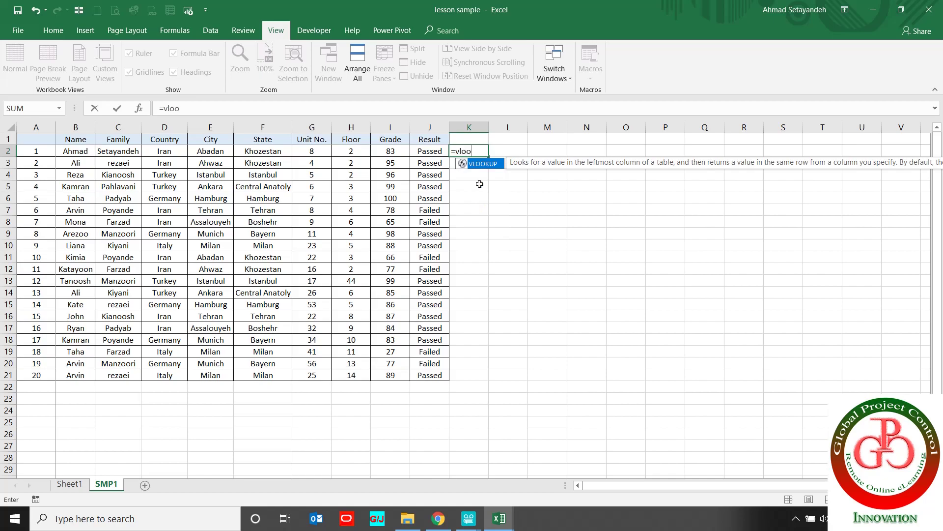
scroll(480, 184, down, 1)
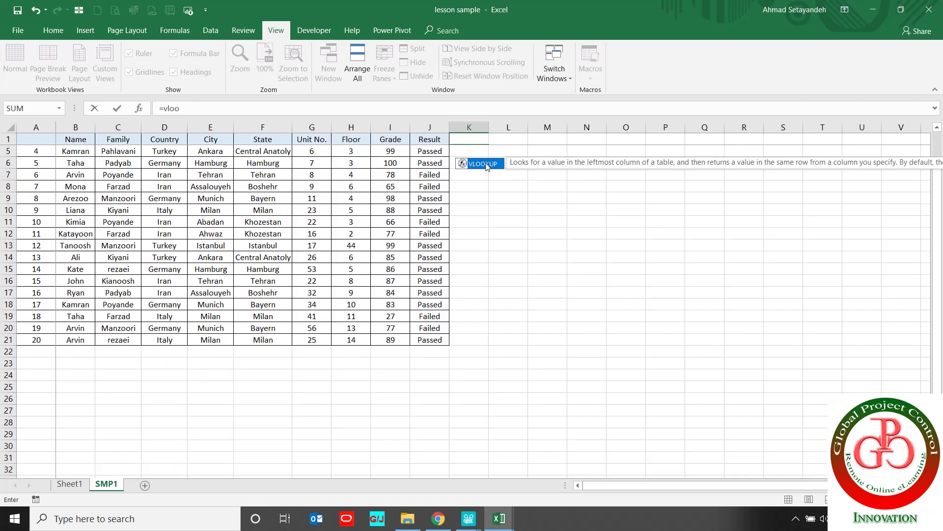
double_click(484, 164)
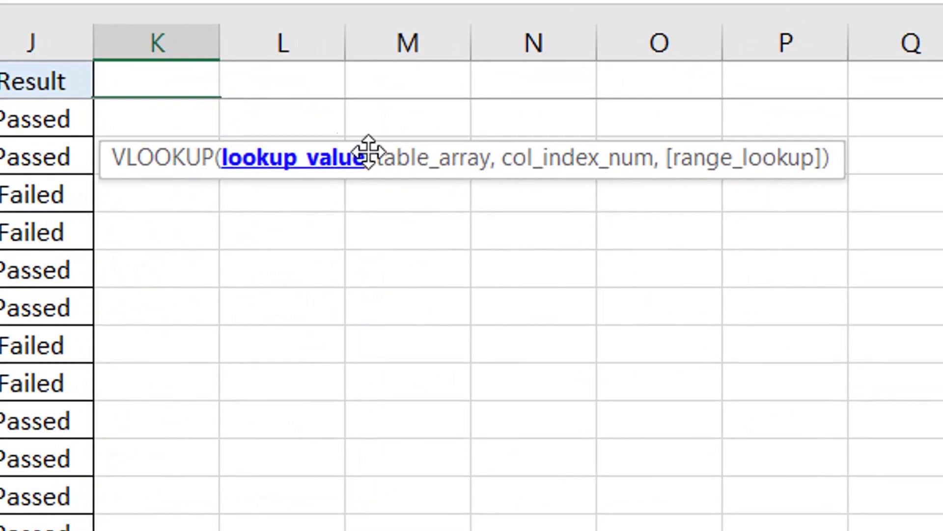
scroll(646, 251, up, 1)
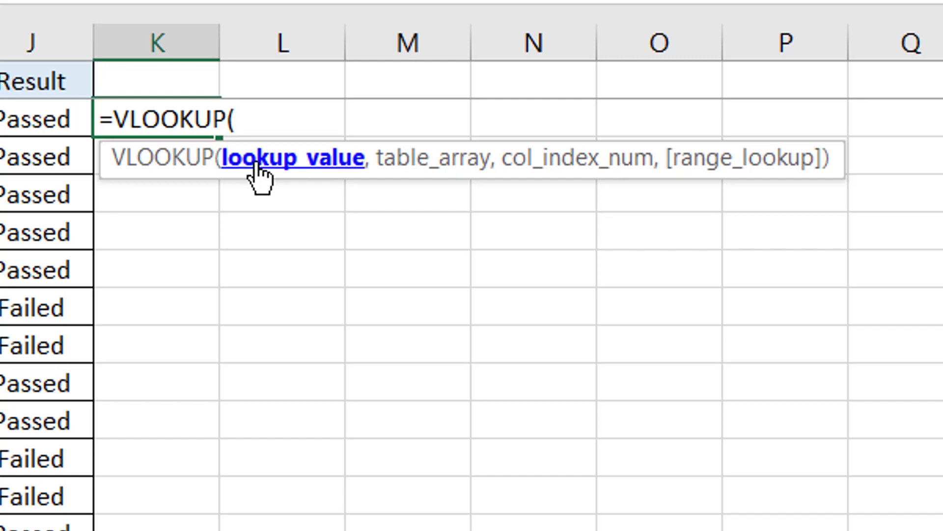
text(B2)
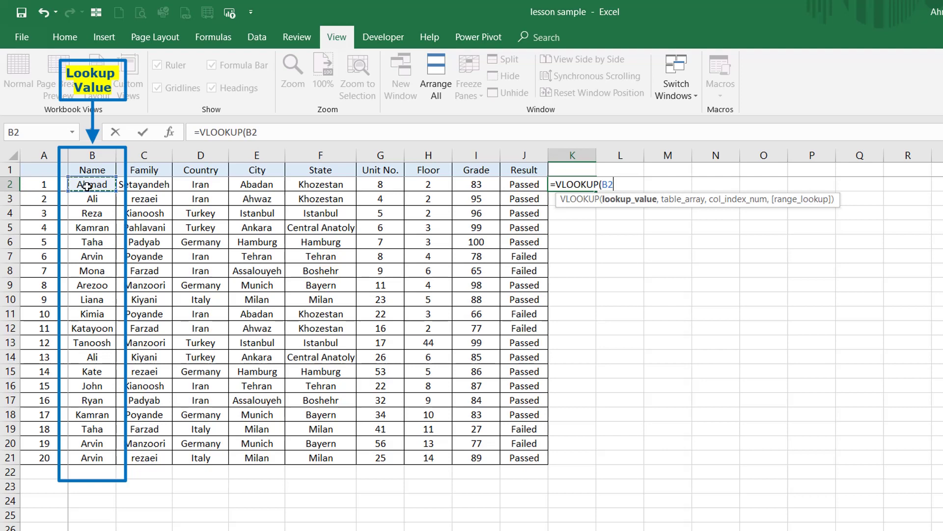
key(BackSpace)
key(BackSpace)
key(BackSpace)
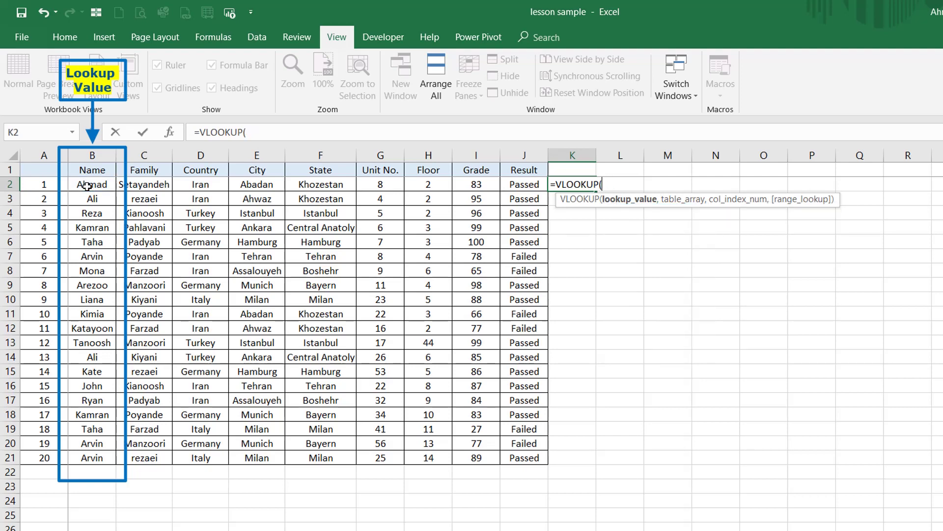
Step: Give the VLOOKUP the first name from row 2 as quoted lookup text and columns B:C as the table array
text(("ahmad",)
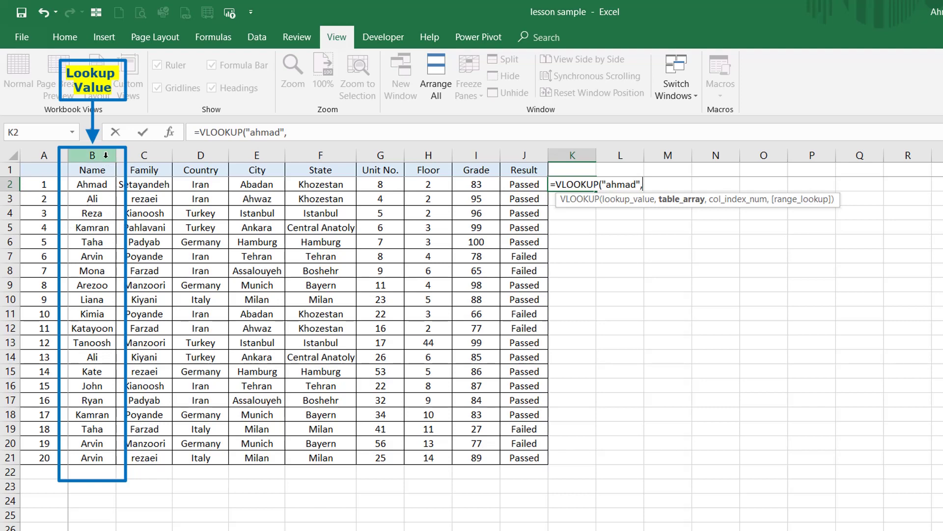
drag(106, 154, 132, 158)
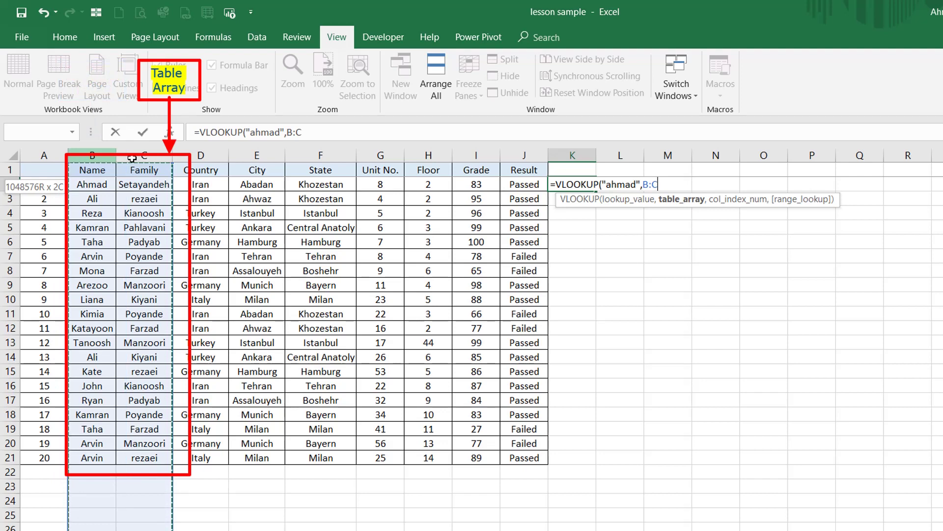
drag(131, 157, 131, 155)
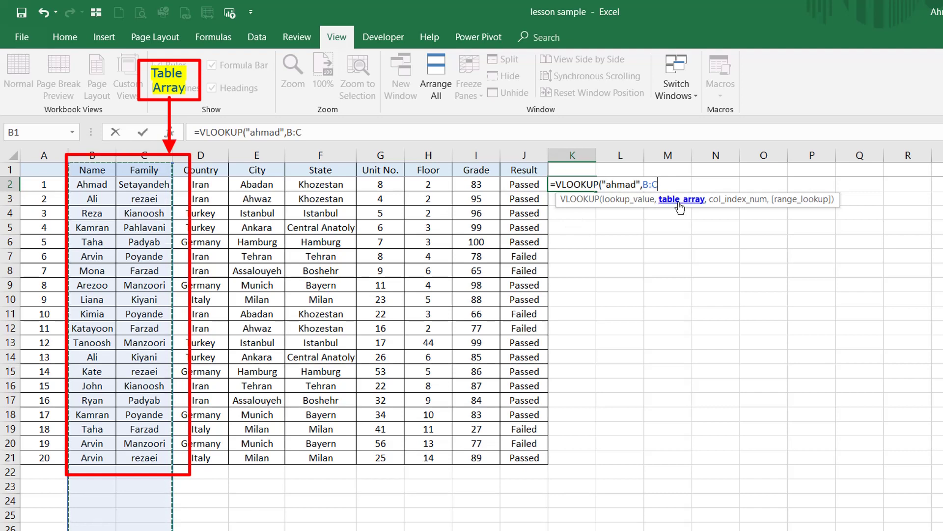
Step: Try the formula with table array C:D, column index 2 and an empty range lookup argument
drag(145, 155, 191, 170)
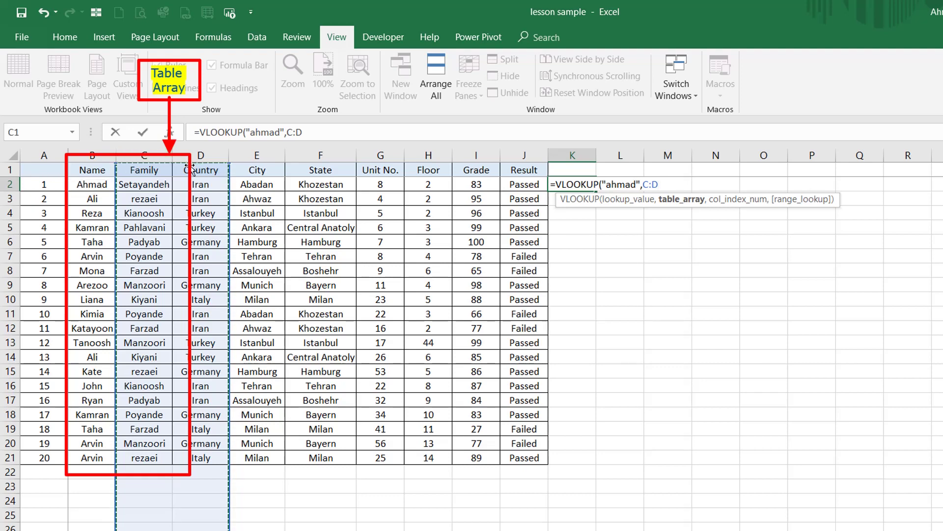
text(,)
text(2)
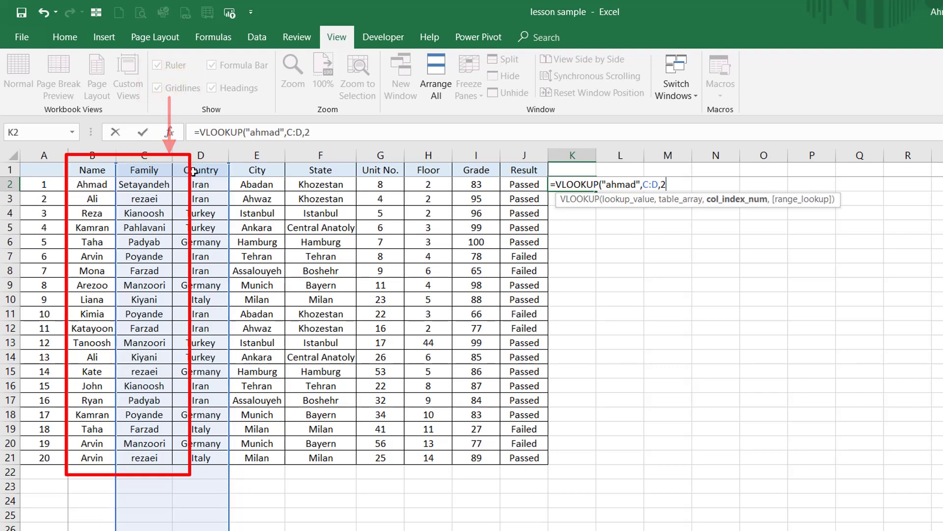
text(,))
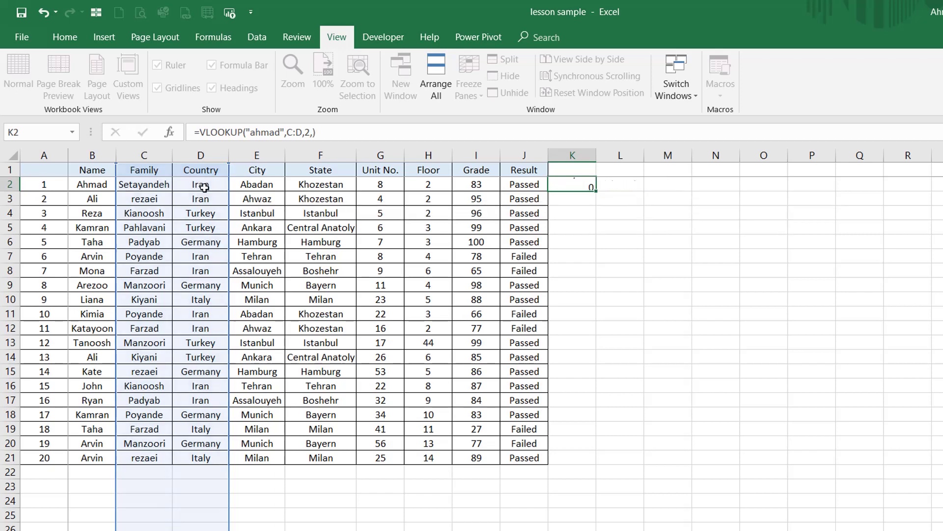
key(Return)
Step: Replace the arguments after the lookup value in K2's VLOOKUP with table array B:C, column index 2 and FALSE for an exact match
click(582, 186)
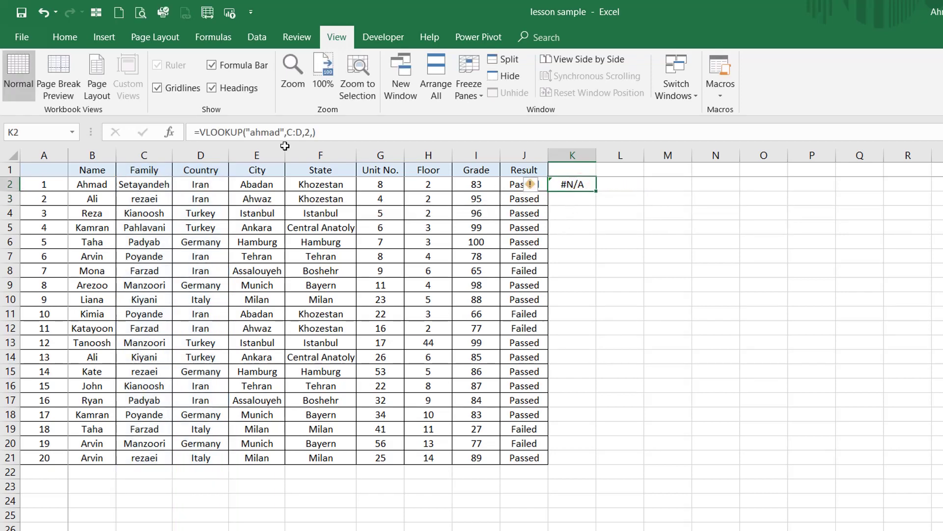
drag(287, 131, 360, 139)
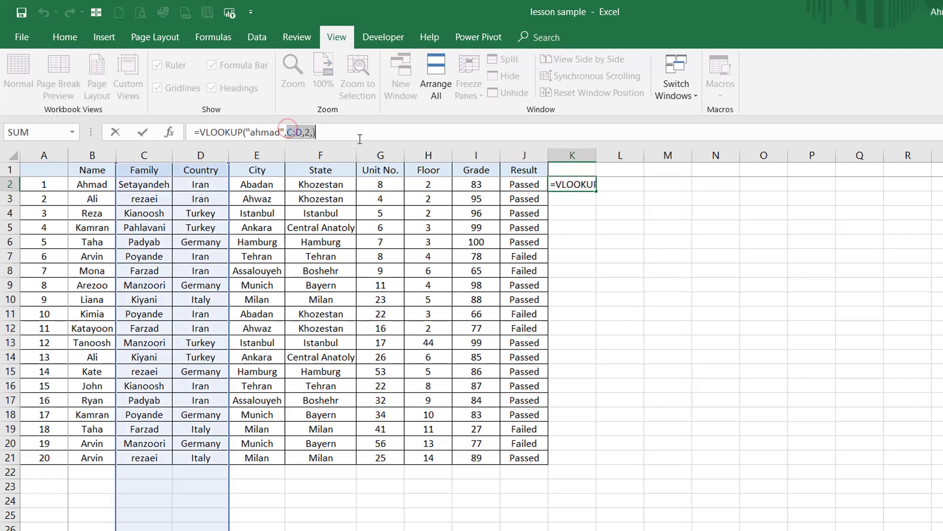
key(Delete)
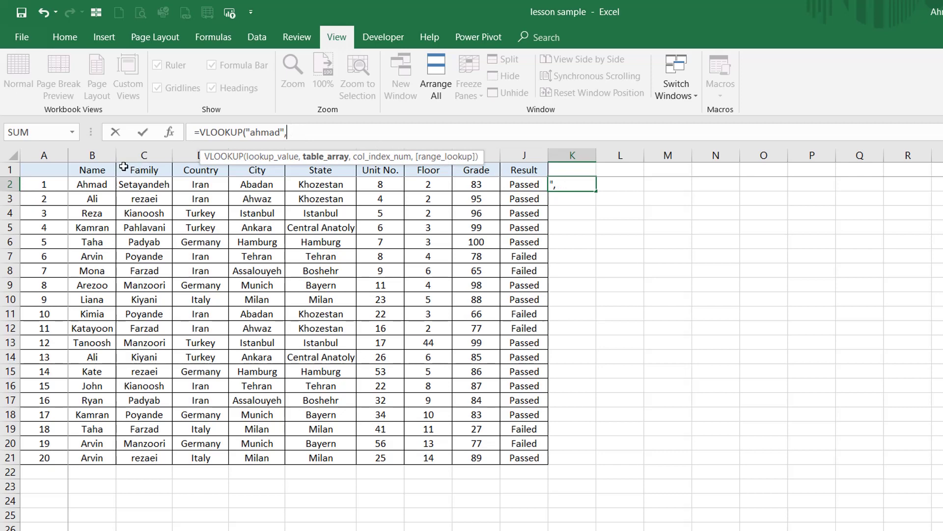
drag(104, 147, 129, 154)
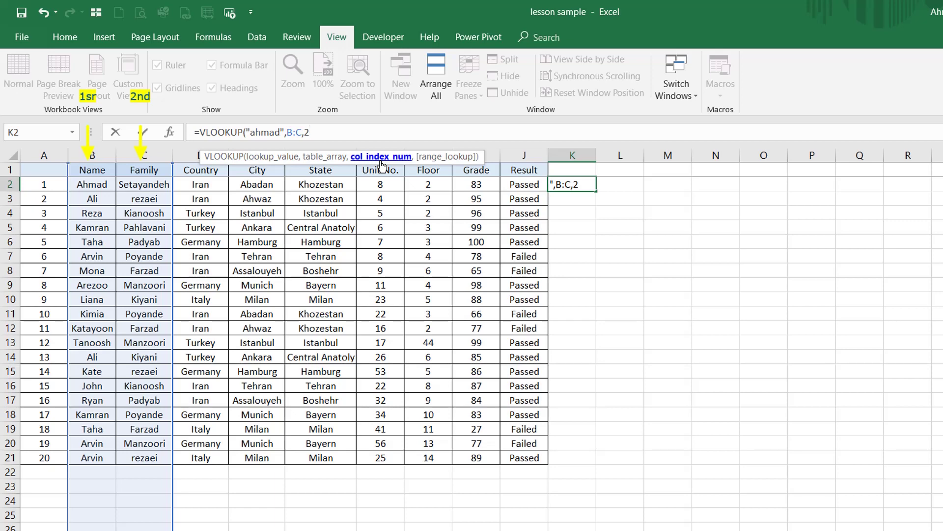
text(,)
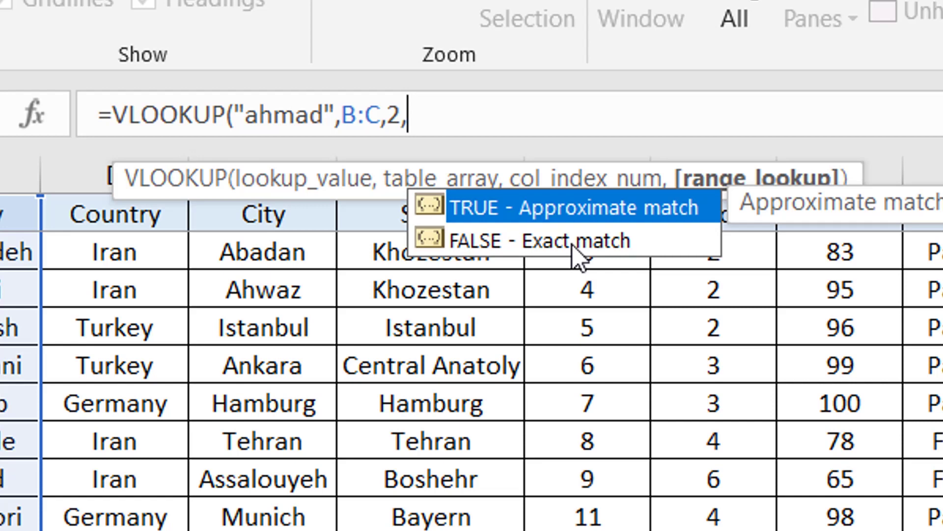
click(563, 243)
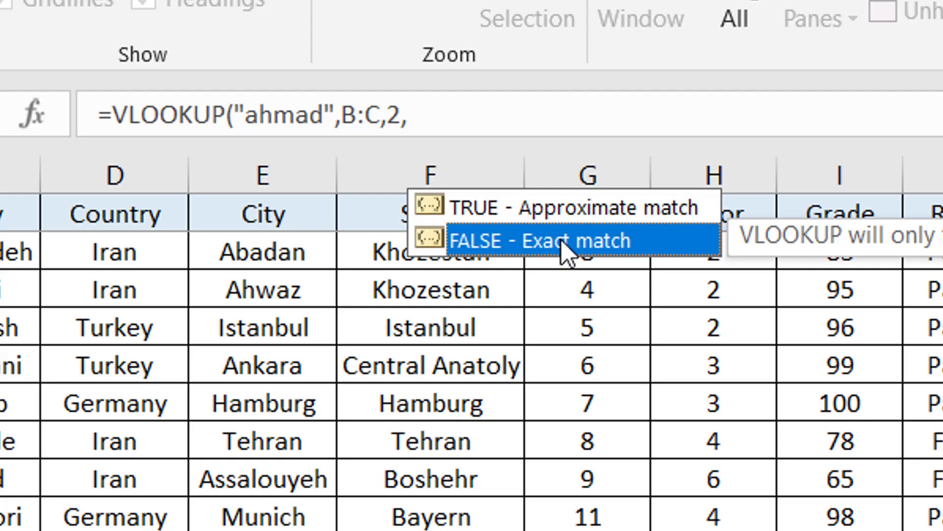
double_click(565, 243)
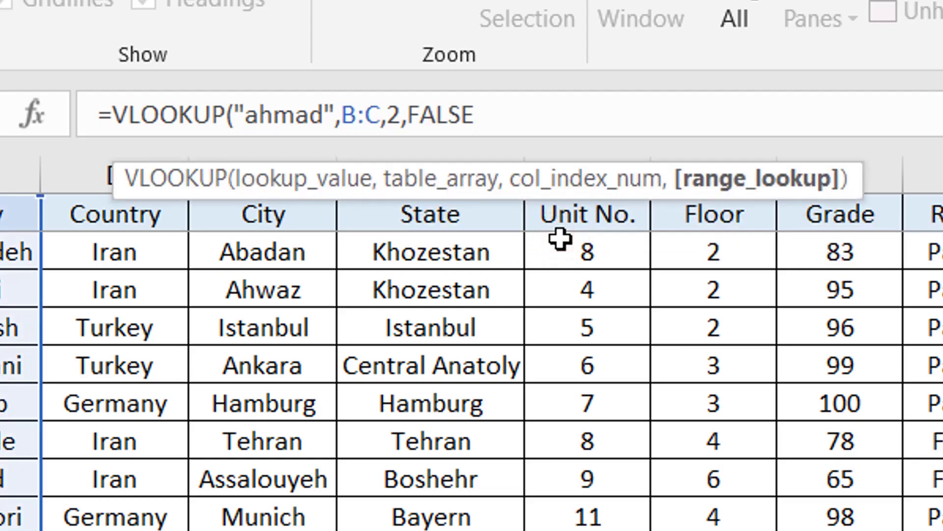
text())
key(Return)
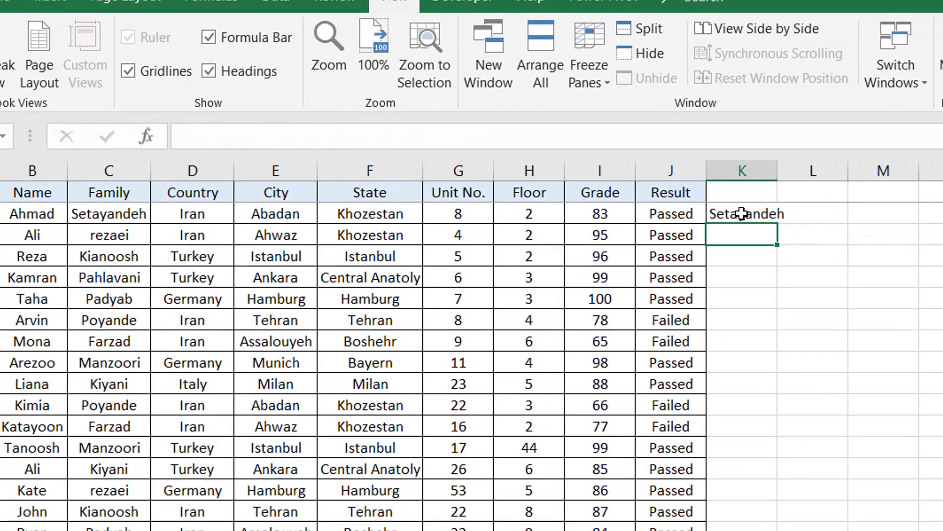
Step: Fill the K2 formula down to K21 and fit column K's width to its contents
click(741, 214)
double_click(777, 223)
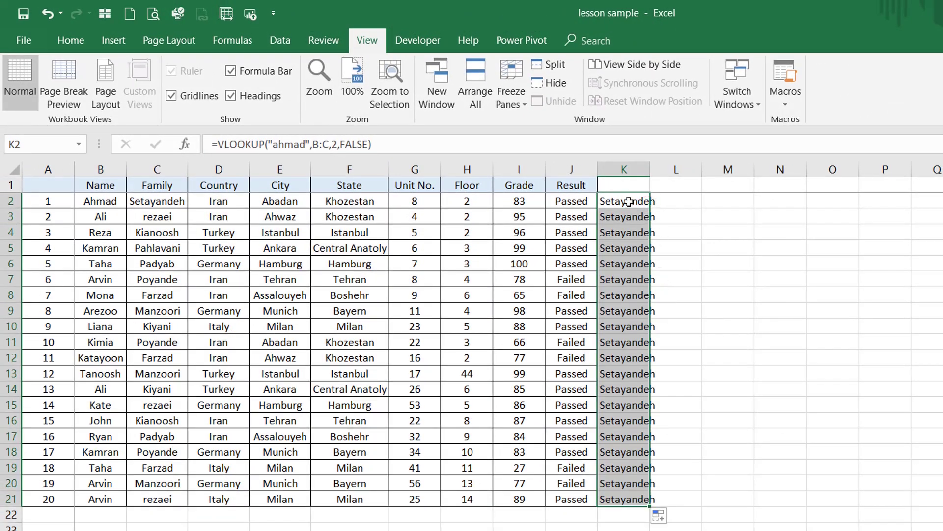
click(628, 202)
double_click(650, 169)
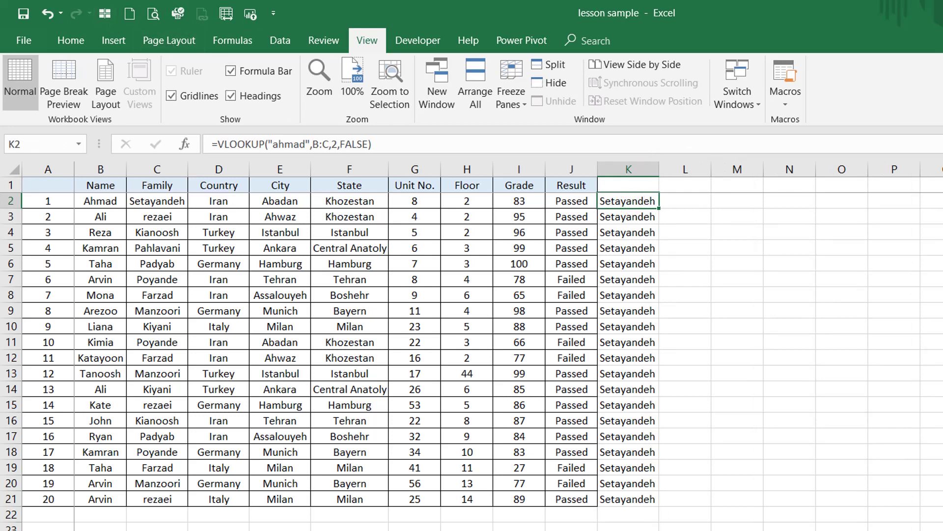
key(alt+Tab)
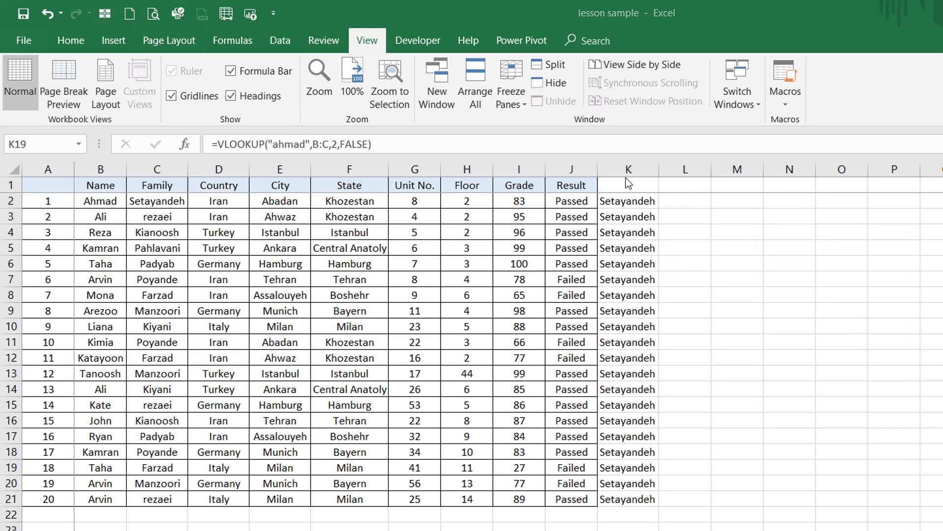
key(alt+Tab)
click(633, 199)
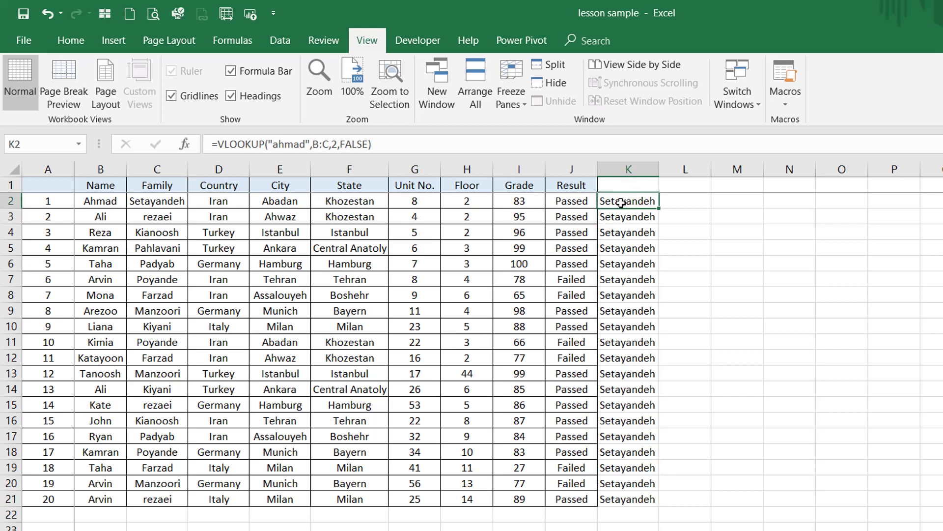
drag(621, 202, 617, 498)
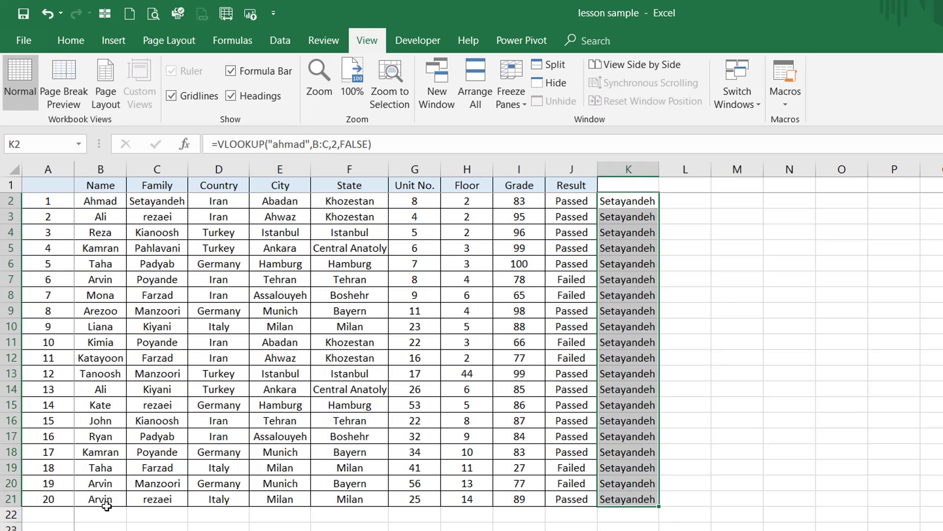
Step: Replace the quoted lookup text in K2's VLOOKUP with a reference to cell B2 and fill the formula down to K21
click(623, 199)
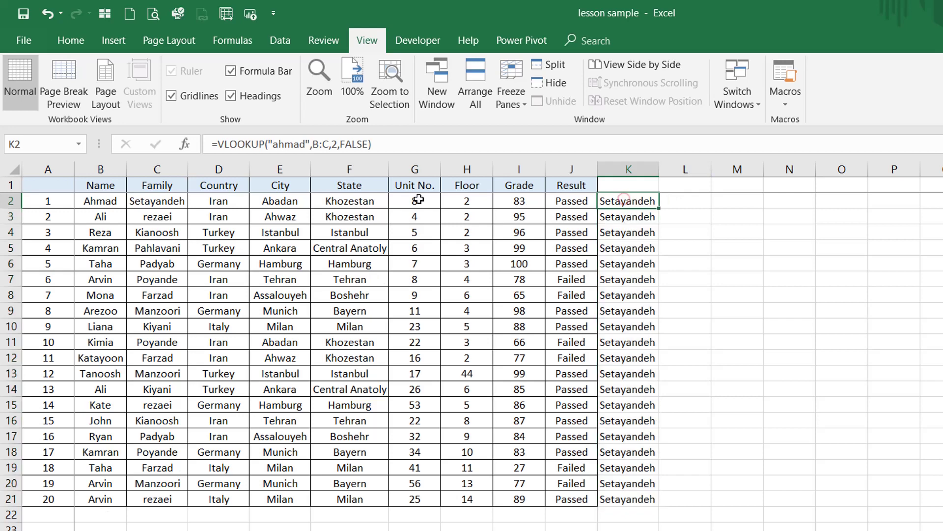
click(306, 144)
key(Right)
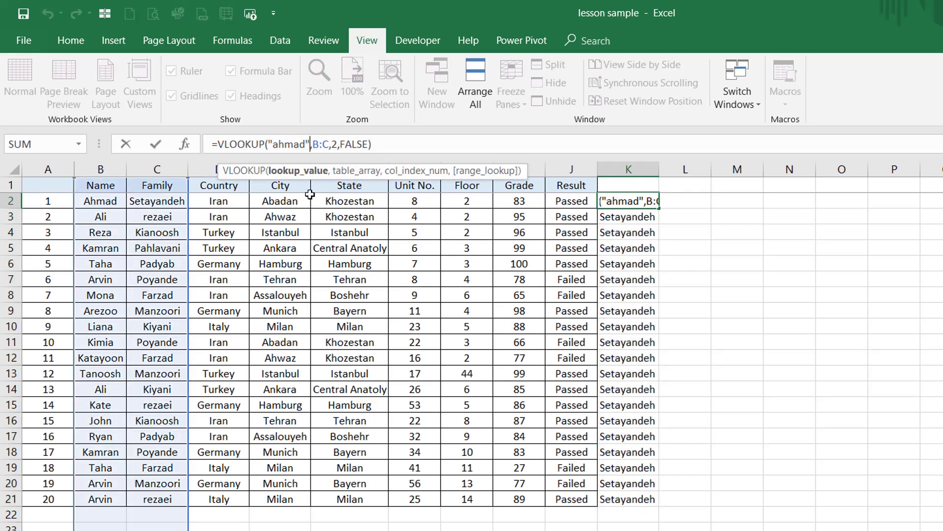
key(shift+Left)
key(shift+Left)
key(shift+Left)
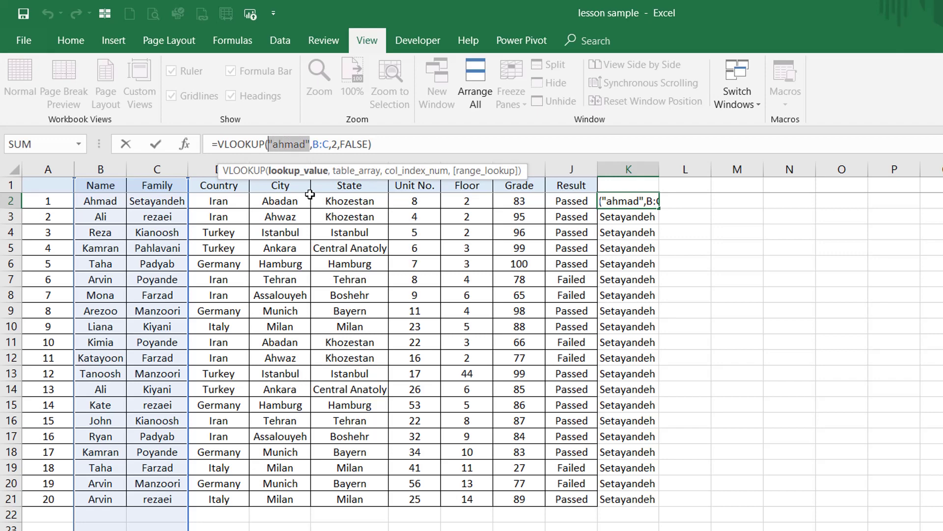
key(Delete)
scroll(310, 189, down, 2)
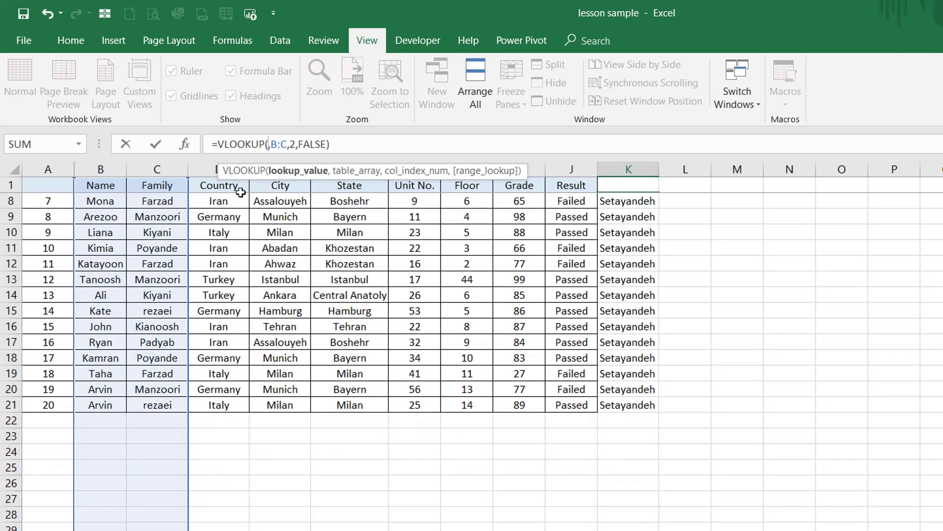
scroll(241, 186, up, 2)
click(112, 198)
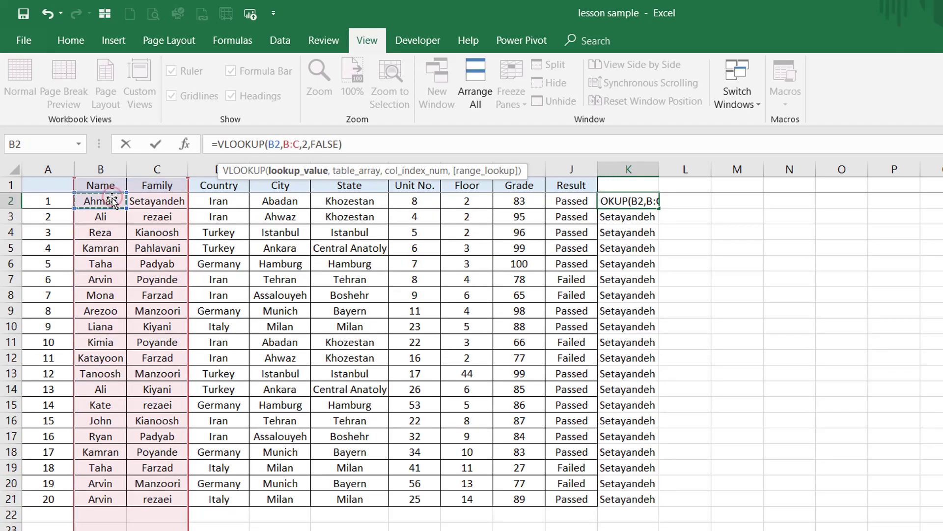
key(Return)
click(624, 201)
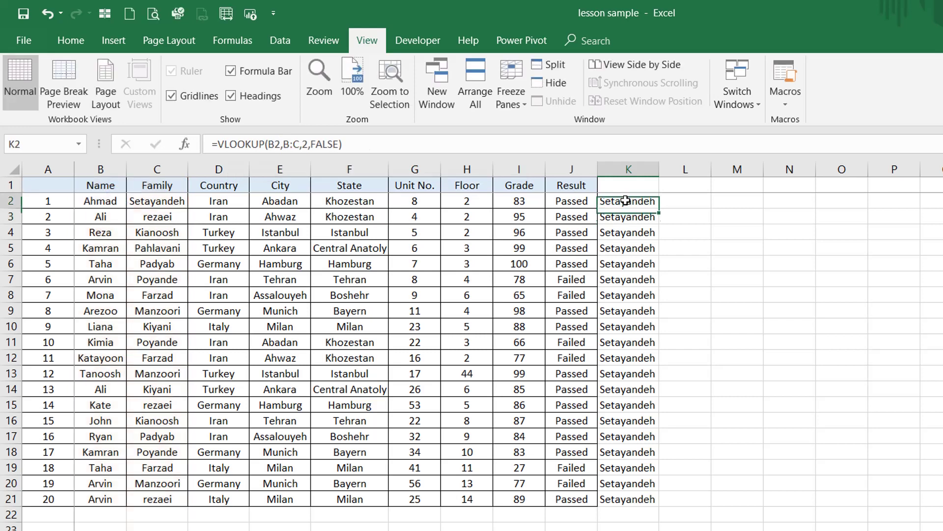
double_click(665, 209)
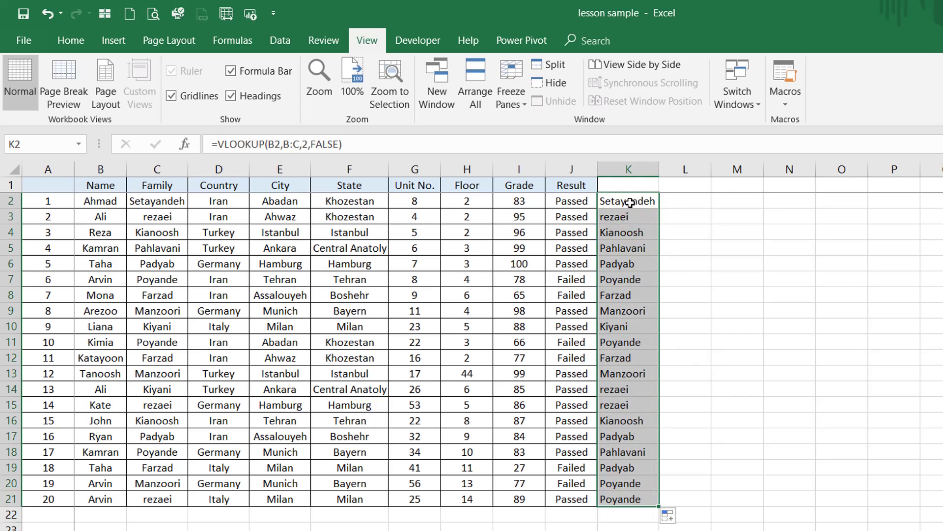
Step: Make the B2 lookup reference in K2's VLOOKUP absolute ($B$2) and fill the formula down to K21
click(629, 202)
click(279, 144)
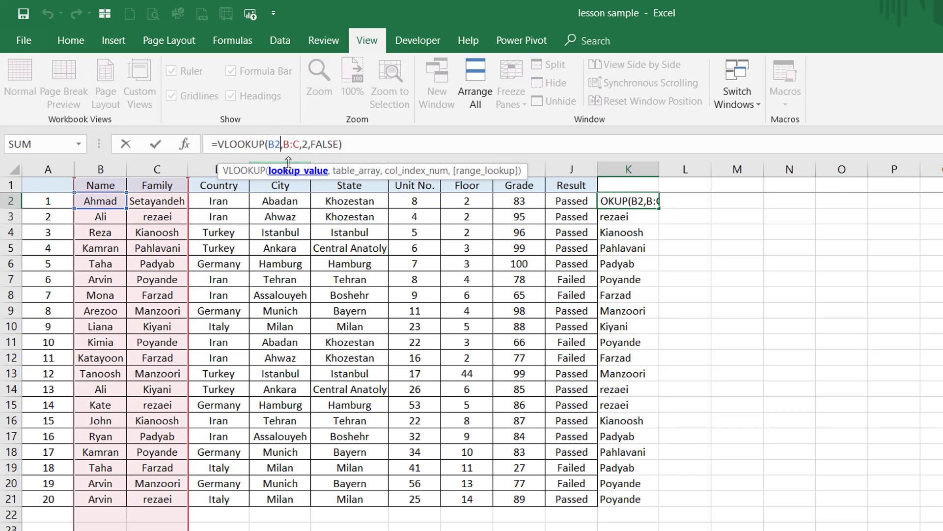
key(F4)
key(Return)
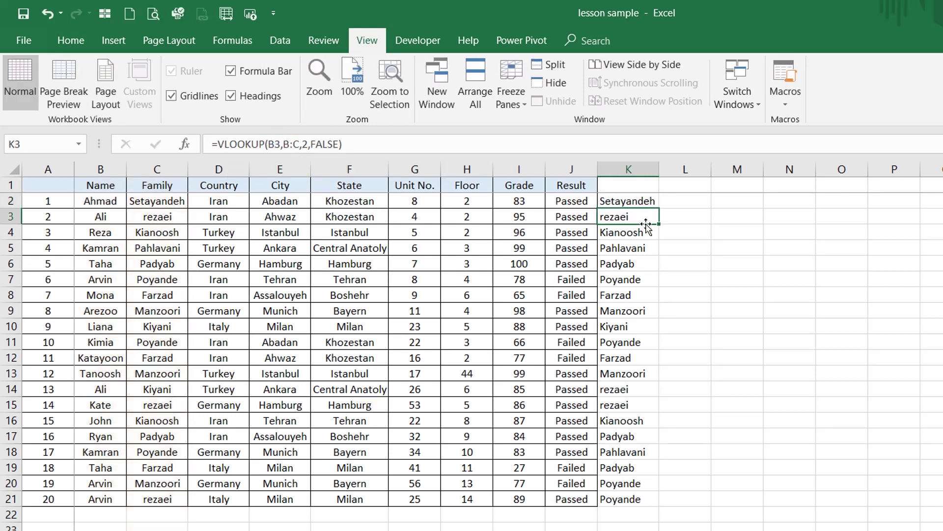
click(655, 206)
double_click(657, 204)
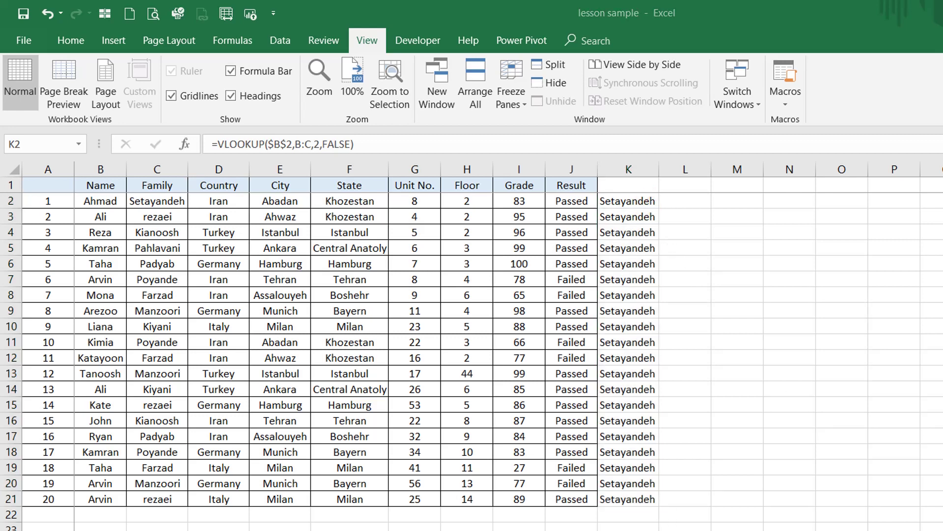
Step: Arrange the lesson sample and SMP2 workbooks side by side, with lesson sample in the left half
click(790, 294)
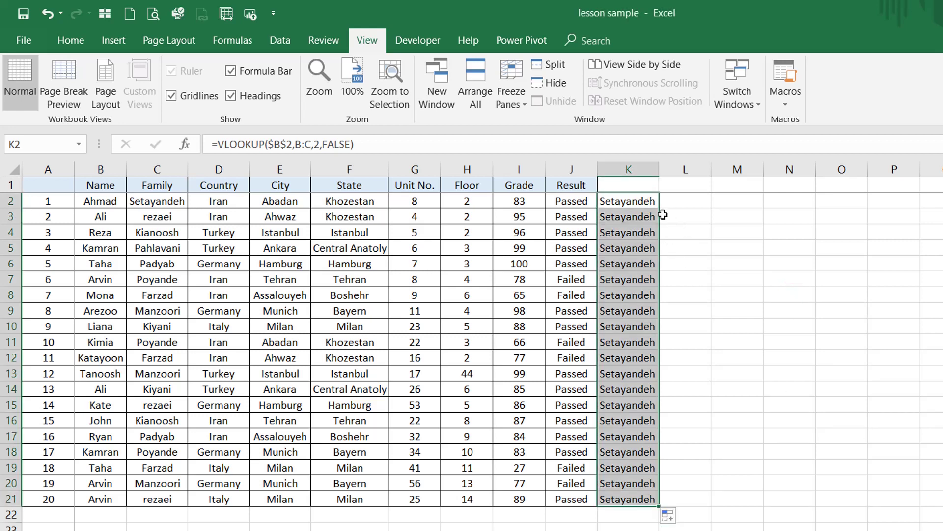
key(super+Left)
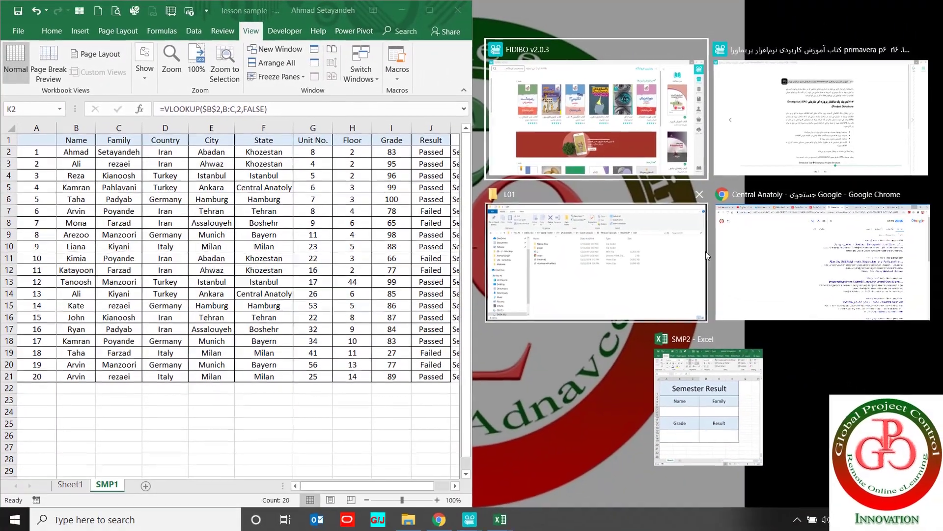
click(850, 463)
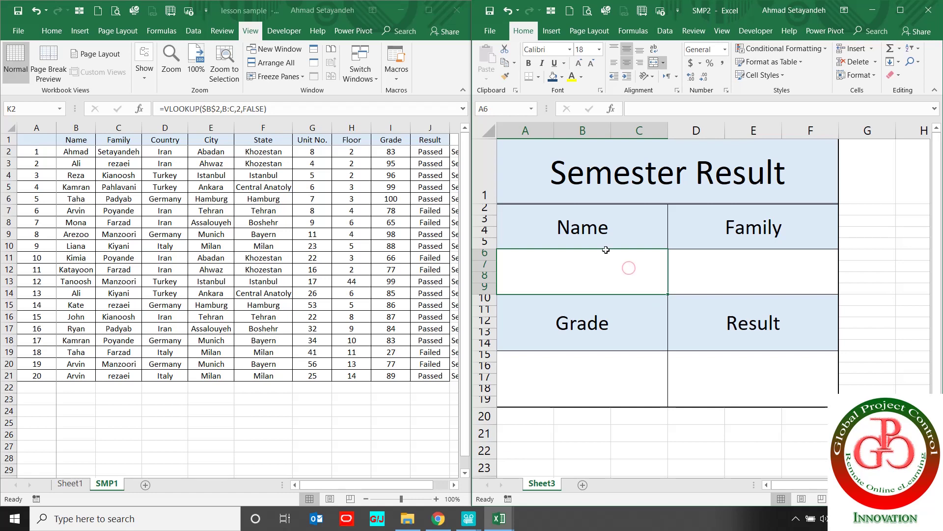
Step: Examine the Semester Result form's fields and the matching name, family, grade and result data in the SMP1 table
drag(637, 181, 648, 395)
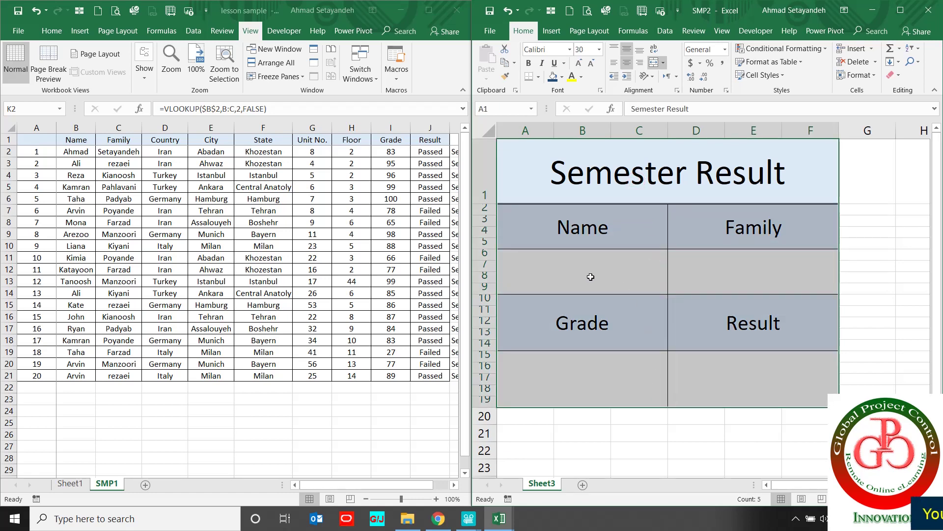
click(345, 268)
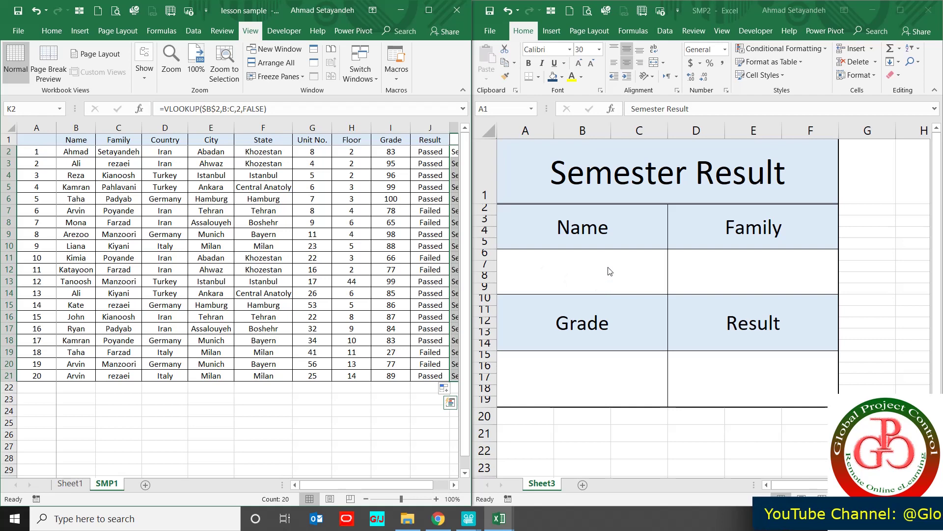
click(621, 362)
click(703, 375)
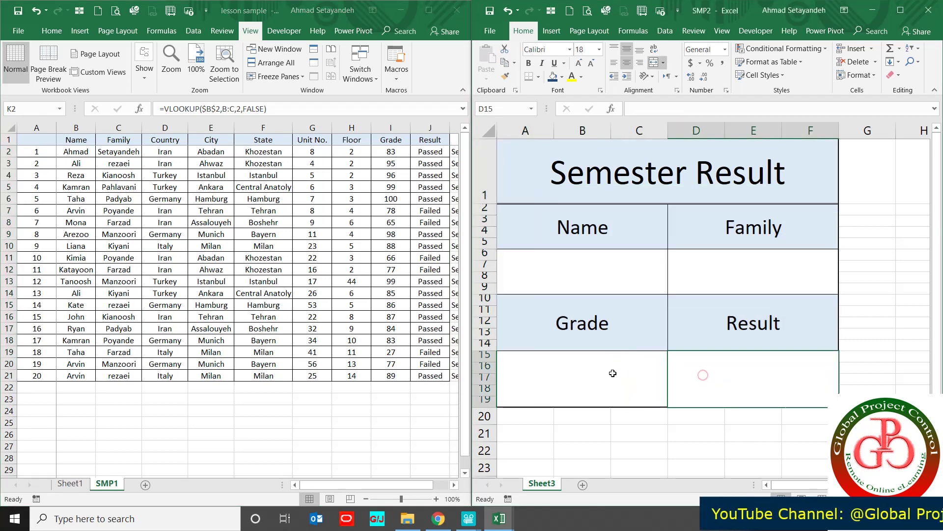
click(612, 373)
click(426, 367)
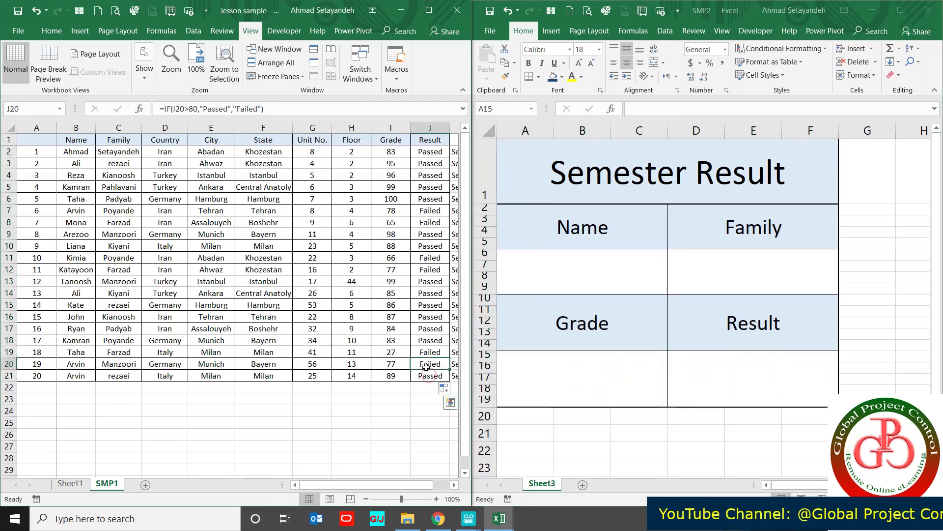
mouse_move(426, 373)
mouse_down()
mouse_move(230, 165)
mouse_move(50, 159)
mouse_up()
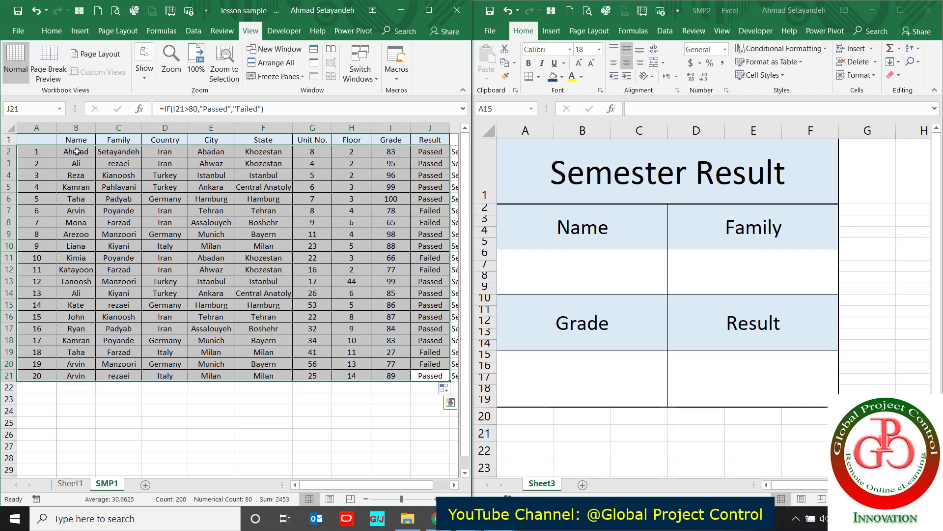
drag(76, 151, 129, 149)
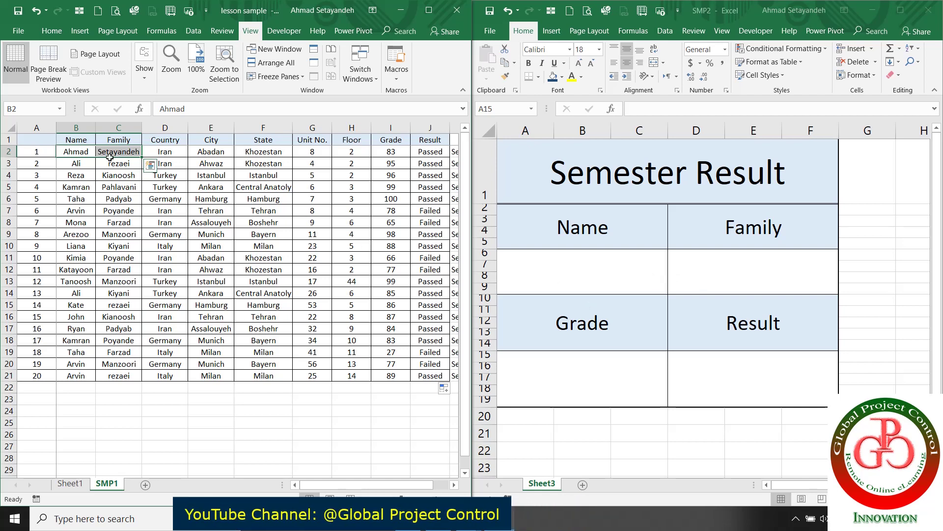
click(75, 152)
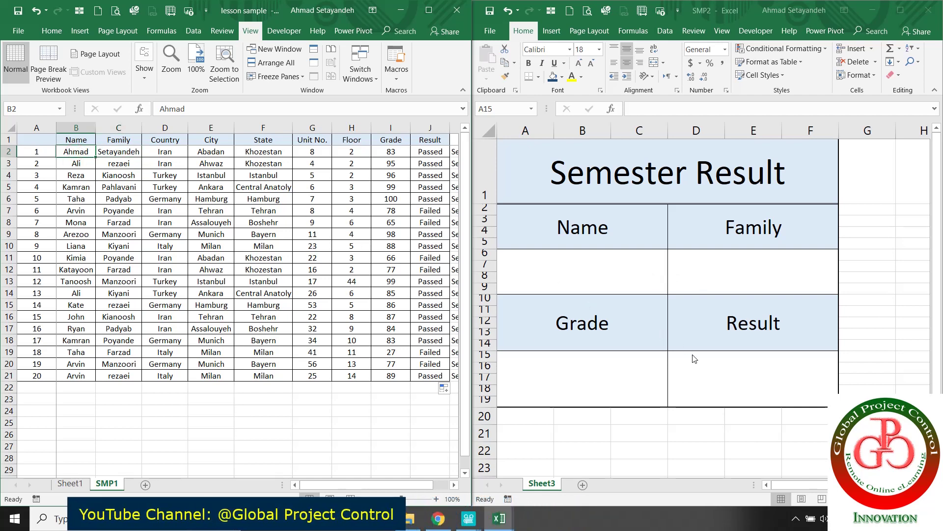
click(165, 223)
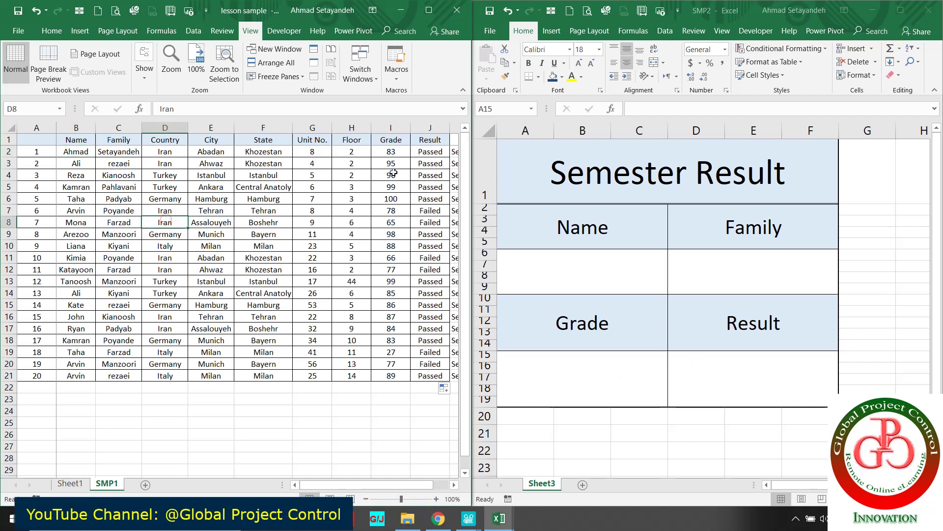
Step: Enter =COUNTIF(B:B,B2) in K2 of the SMP1 sheet and fill it down to K21 to count repeated names
click(427, 152)
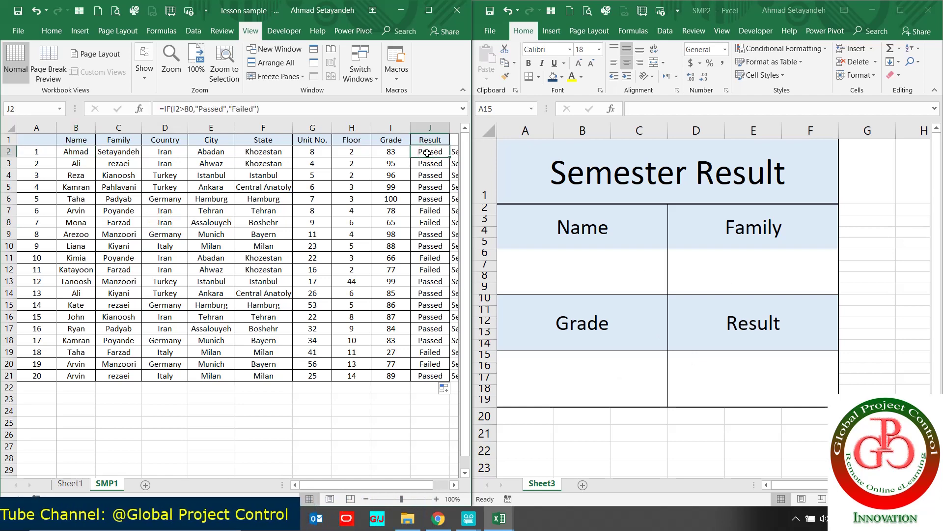
key(Right)
text(=c)
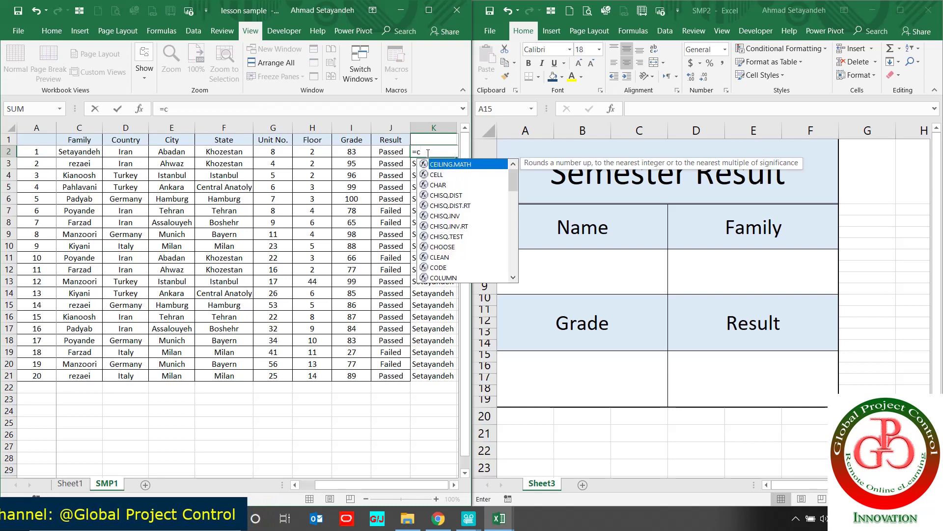
text(ount)
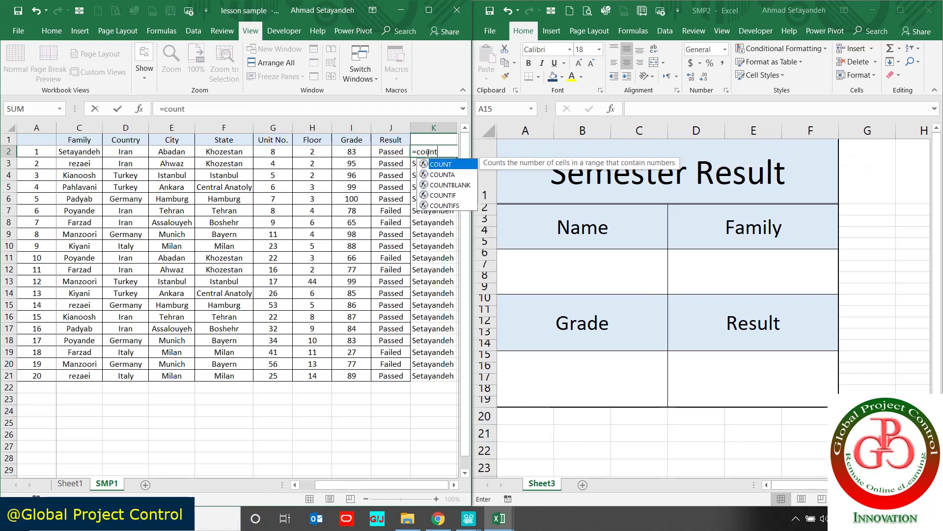
text(if()
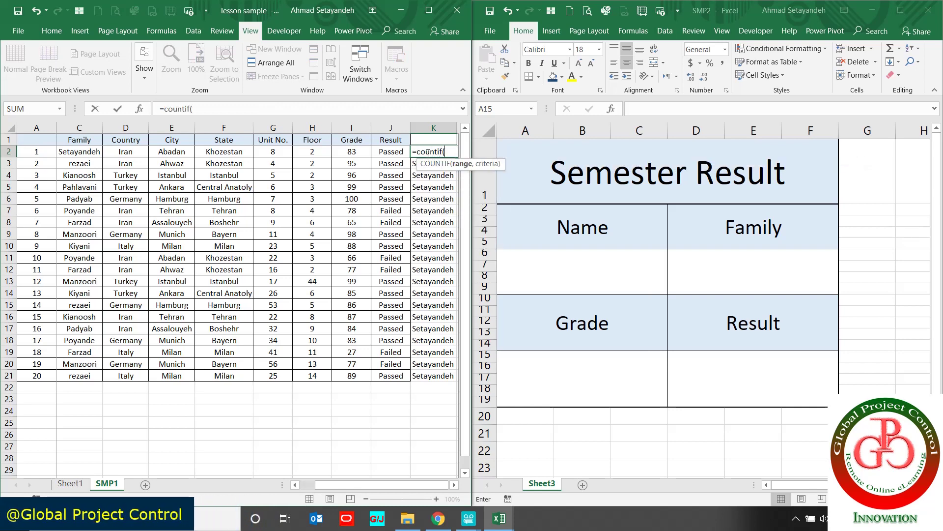
key(Left)
key(Left)
key(Left)
key(Left)
key(Left)
key(Left)
key(Left)
key(Left)
key(Left)
key(Left)
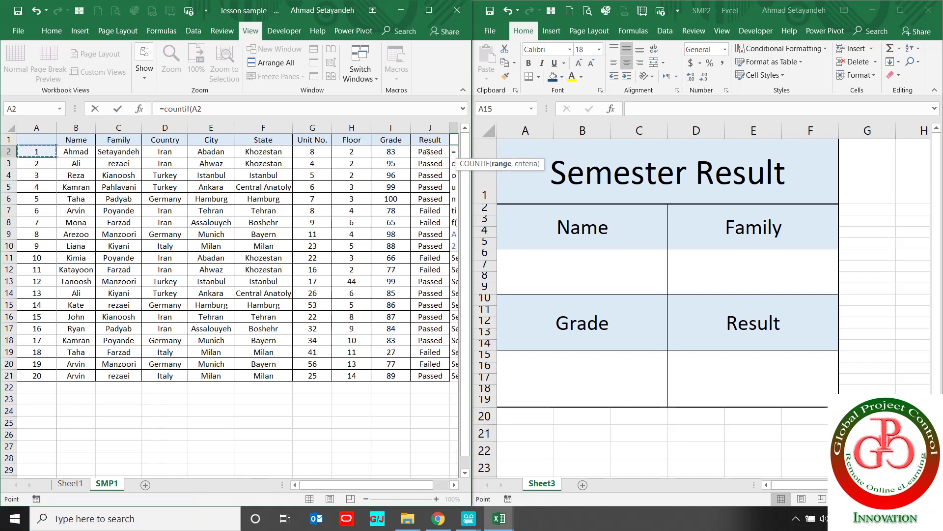
click(79, 126)
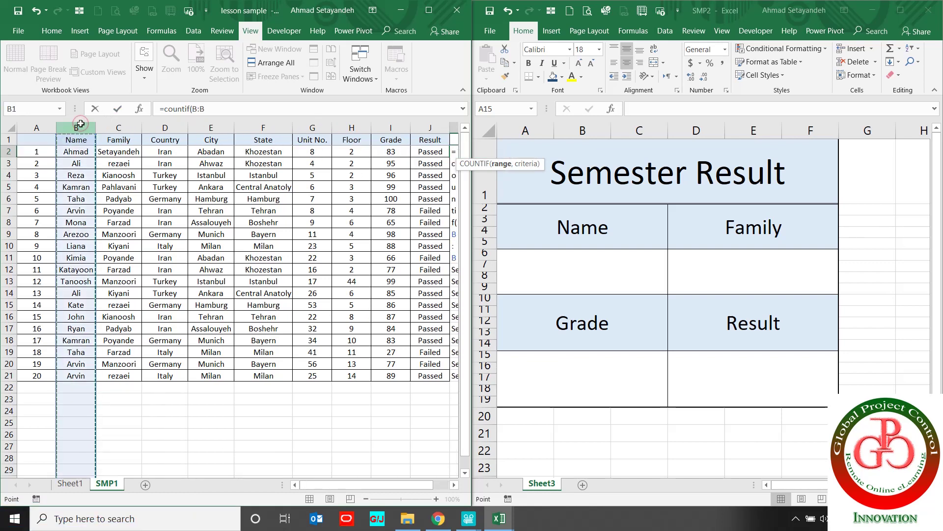
text(,)
click(84, 153)
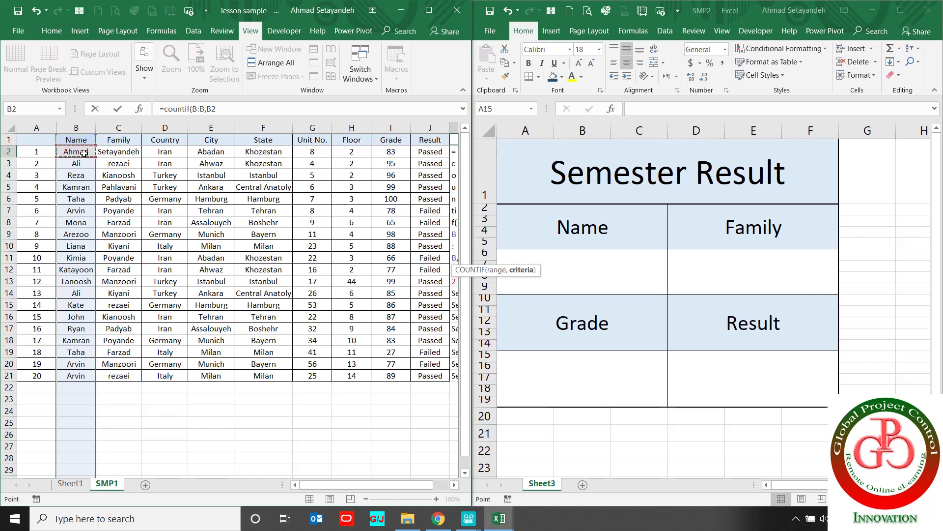
text())
key(Return)
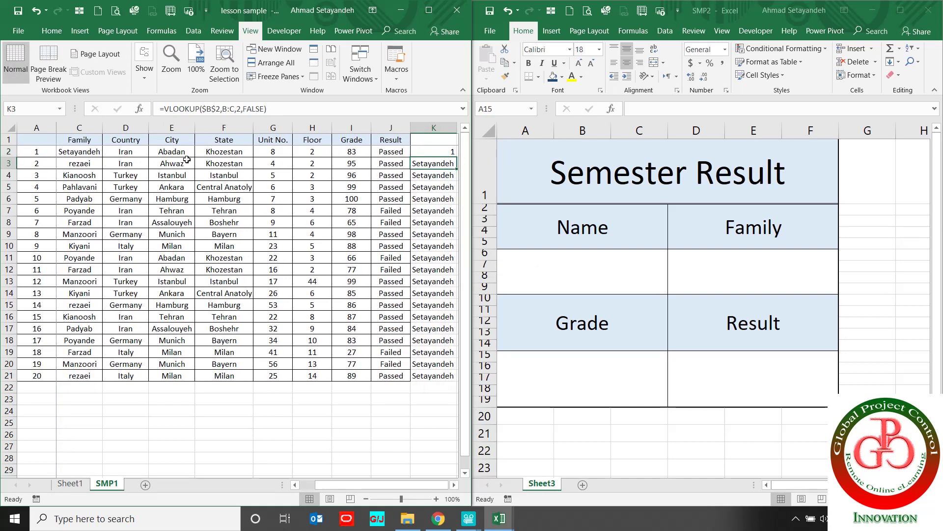
click(431, 151)
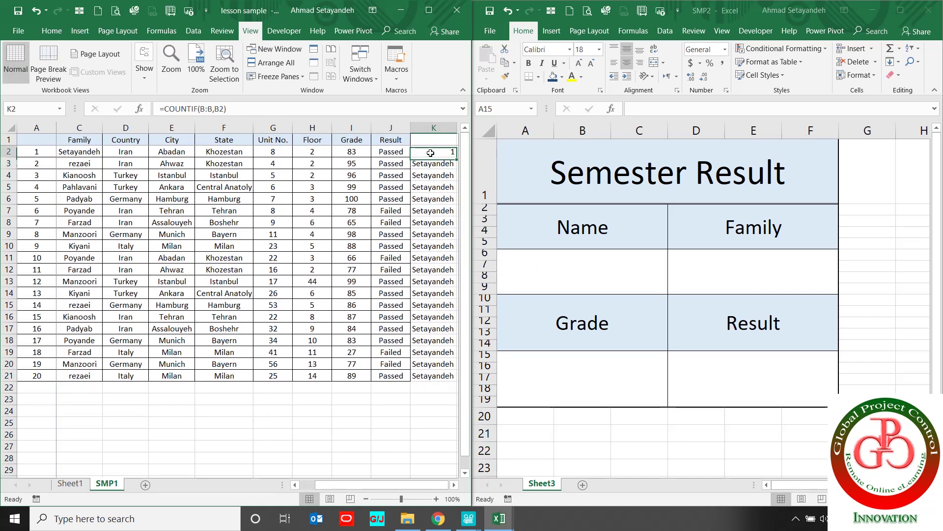
double_click(457, 156)
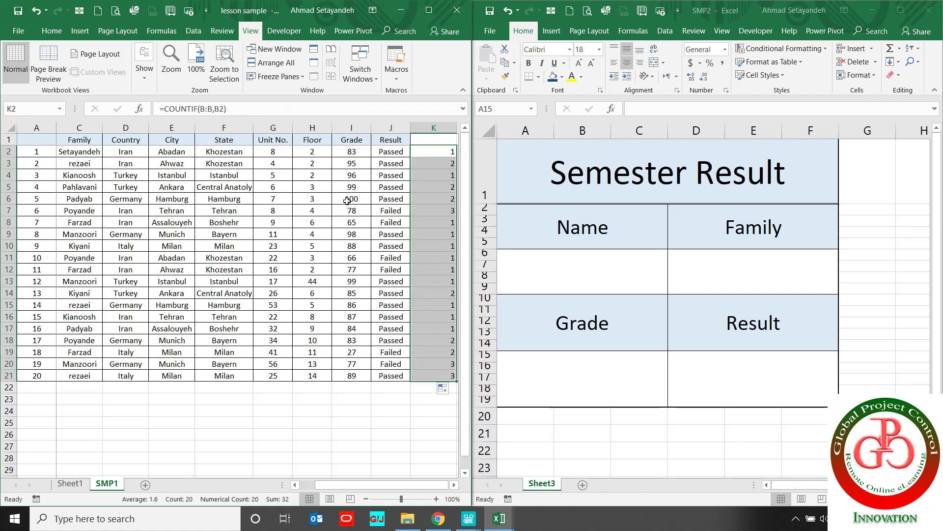
Step: Hide columns G to J so the count column K sits beside the State column
scroll(320, 211, down, 1)
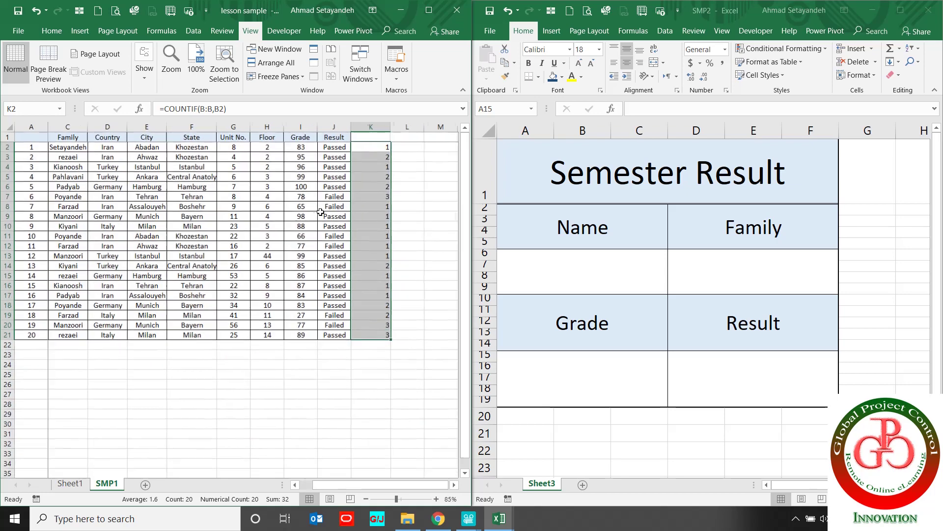
scroll(320, 211, up, 1)
scroll(171, 194, left, 1)
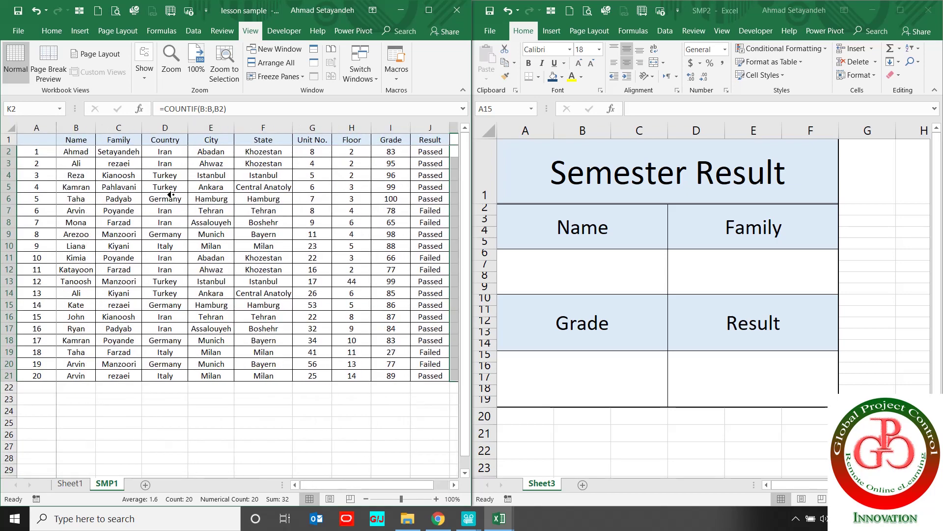
drag(430, 127, 315, 135)
right_click(307, 127)
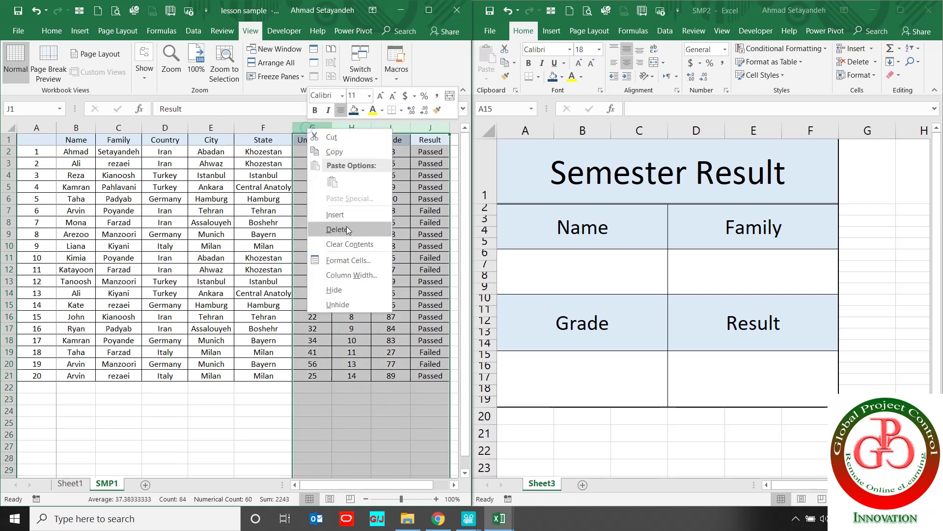
click(340, 289)
click(346, 244)
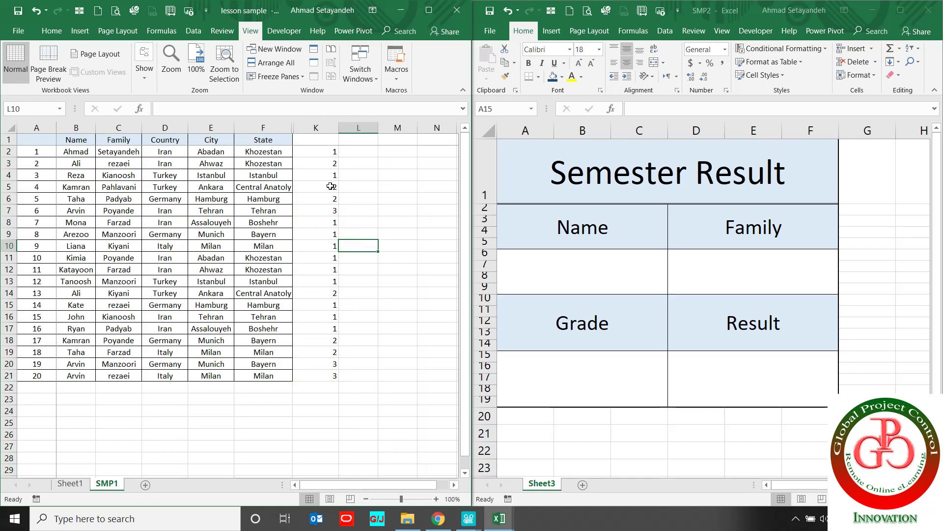
Step: Review K2's COUNTIF arguments and compare the counts in column K with the names in the corresponding rows
click(317, 154)
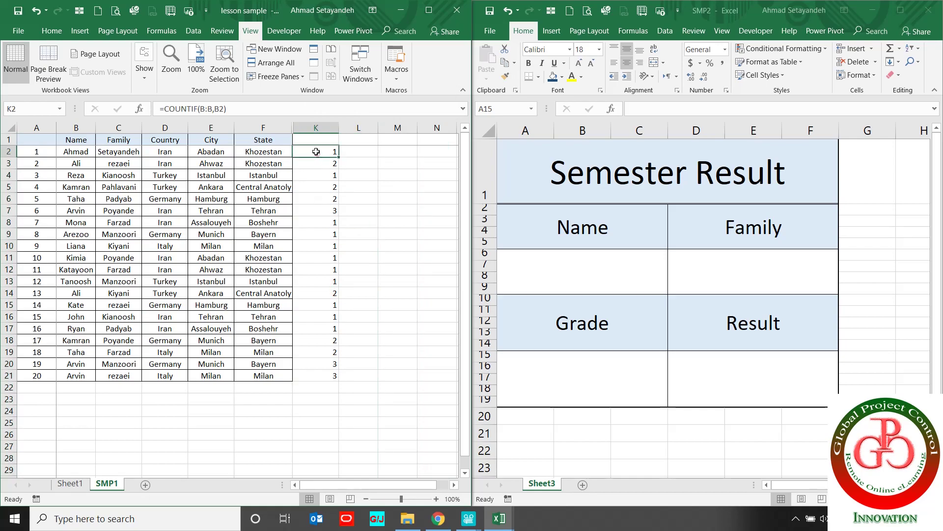
double_click(317, 154)
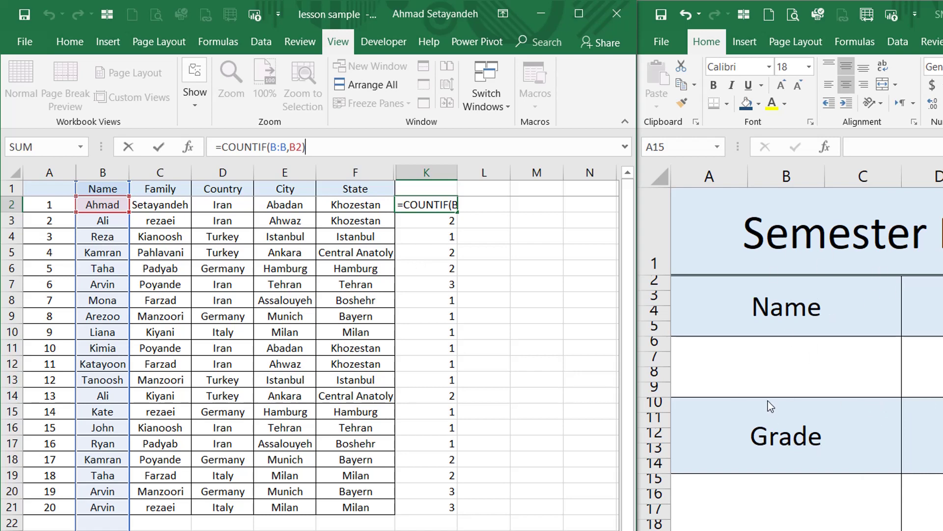
key(ctrl+Return)
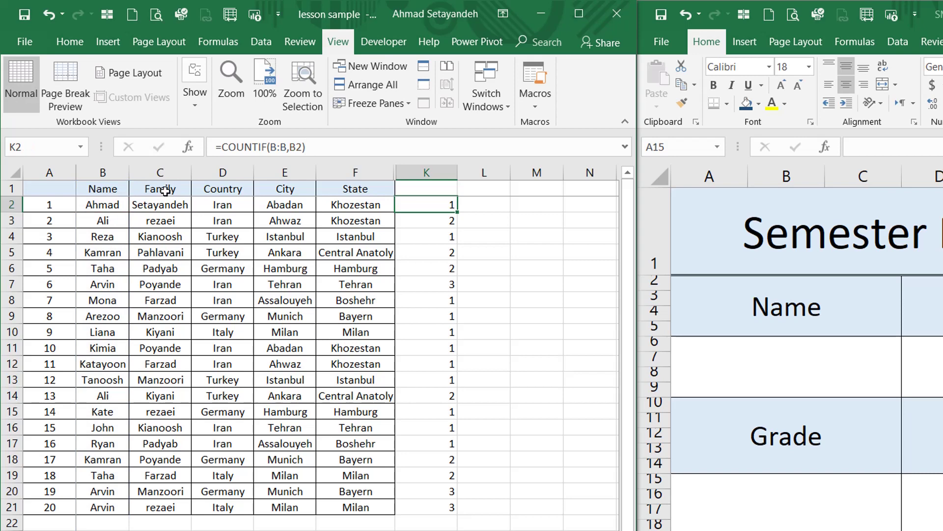
click(106, 187)
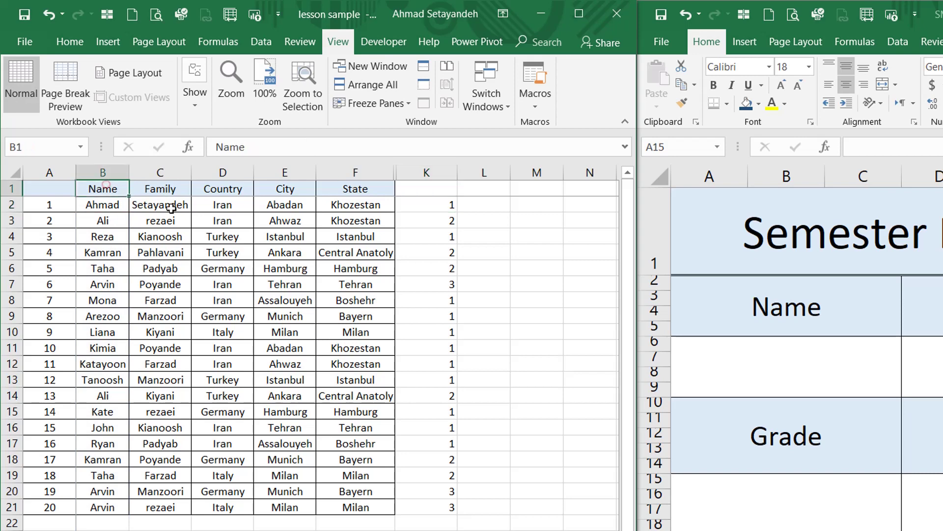
click(422, 201)
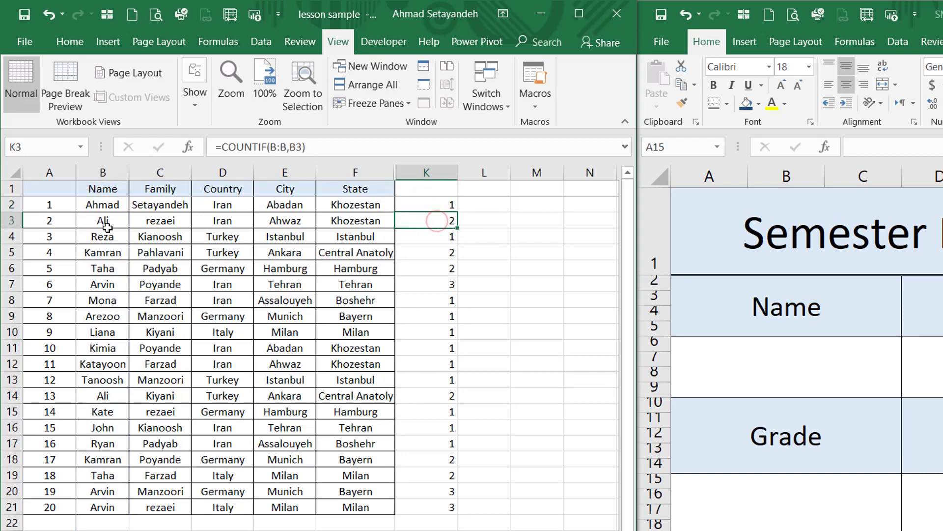
click(5, 220)
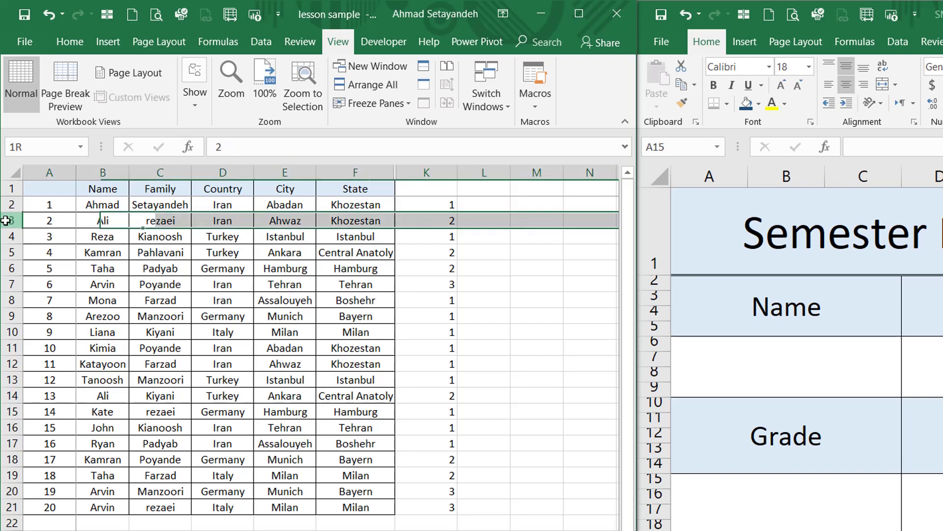
click(10, 252)
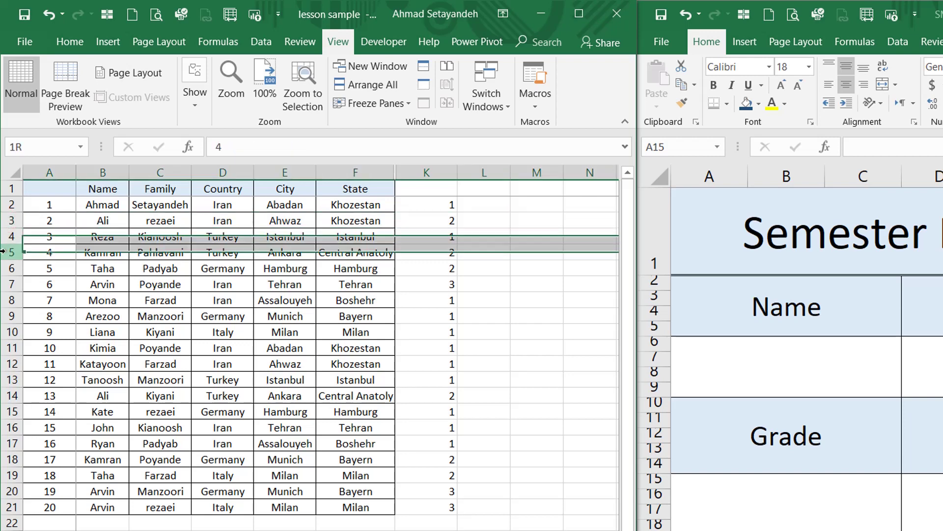
Step: Change K2's formula to =COUNTIF(C:C,C2) and fill it down to K21 to count repeated family names
click(13, 284)
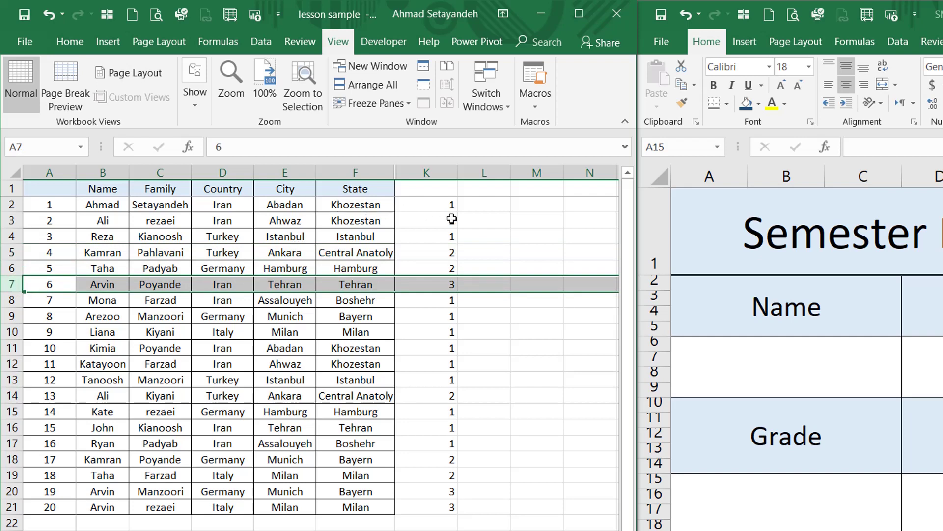
click(439, 208)
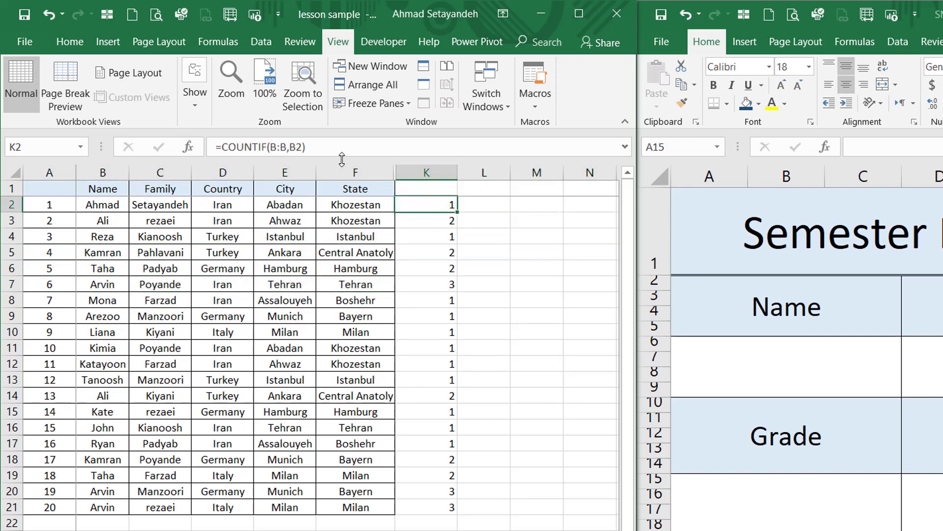
click(325, 147)
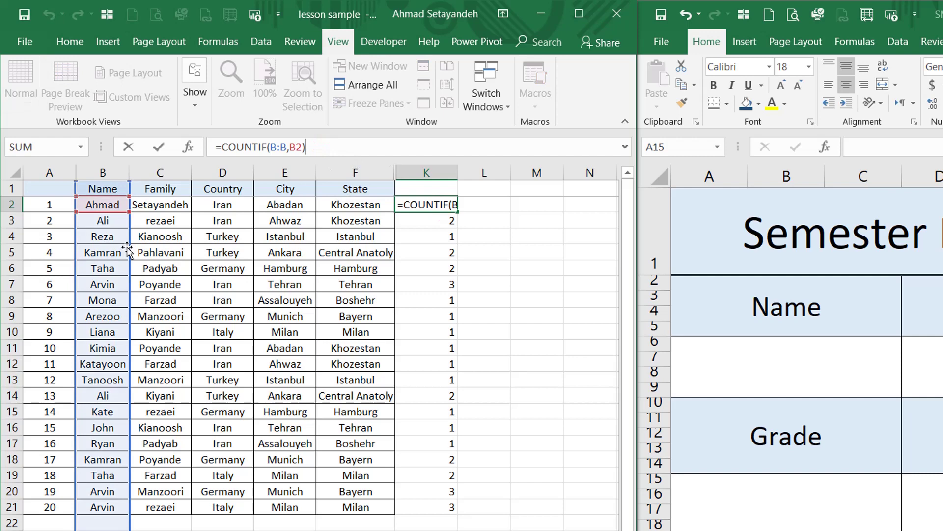
drag(127, 248, 147, 253)
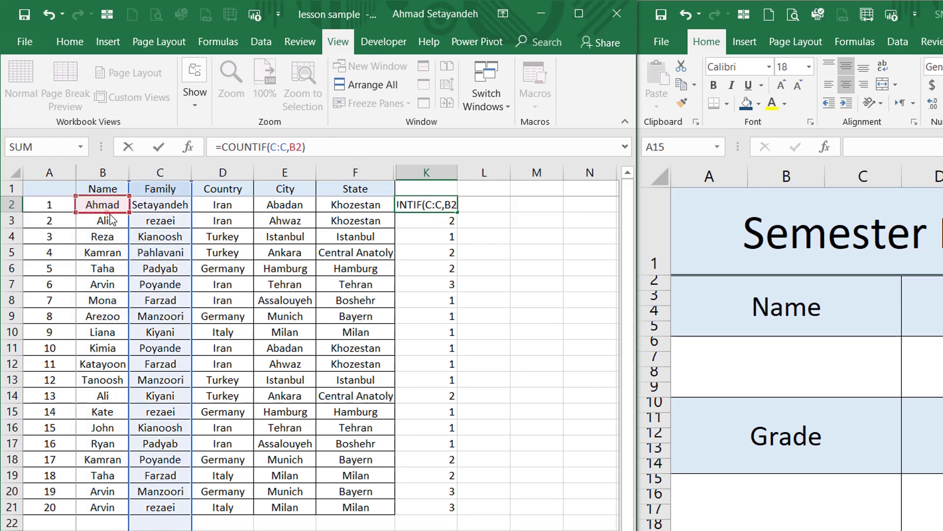
drag(110, 214, 145, 212)
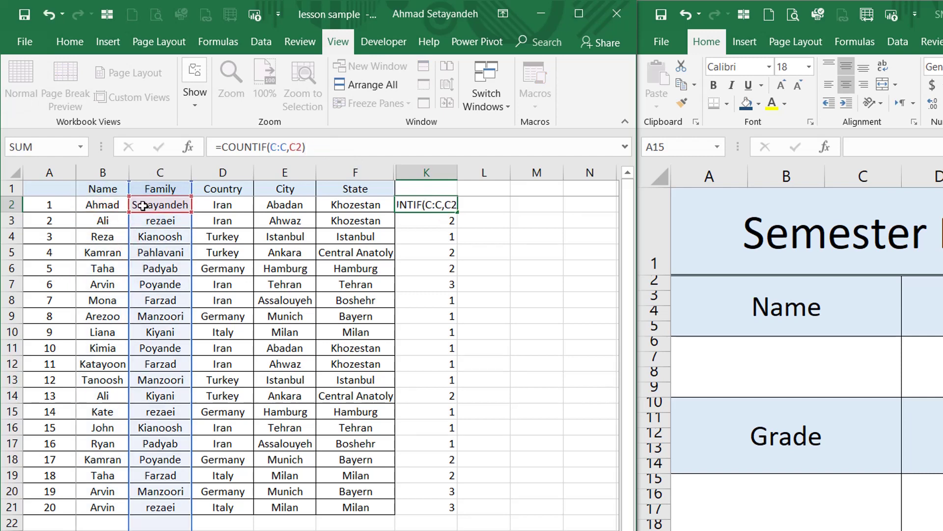
key(Return)
click(421, 203)
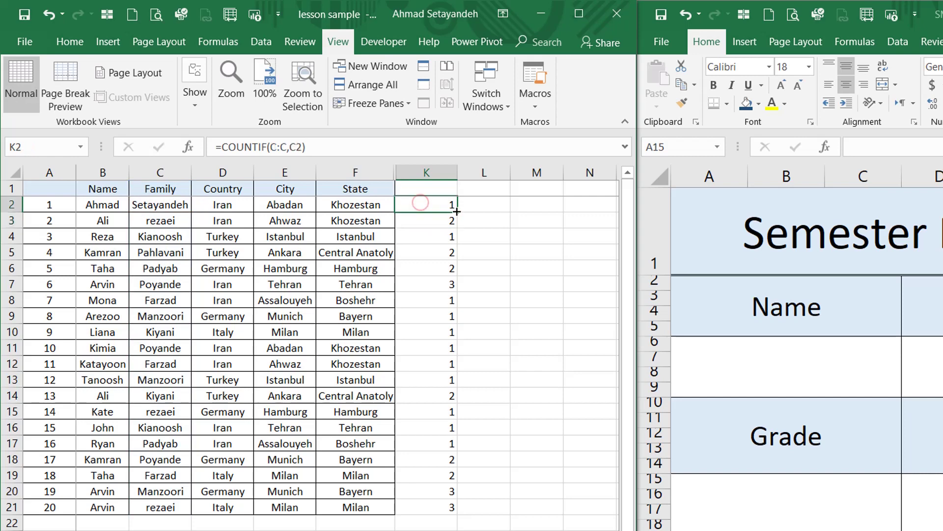
double_click(458, 213)
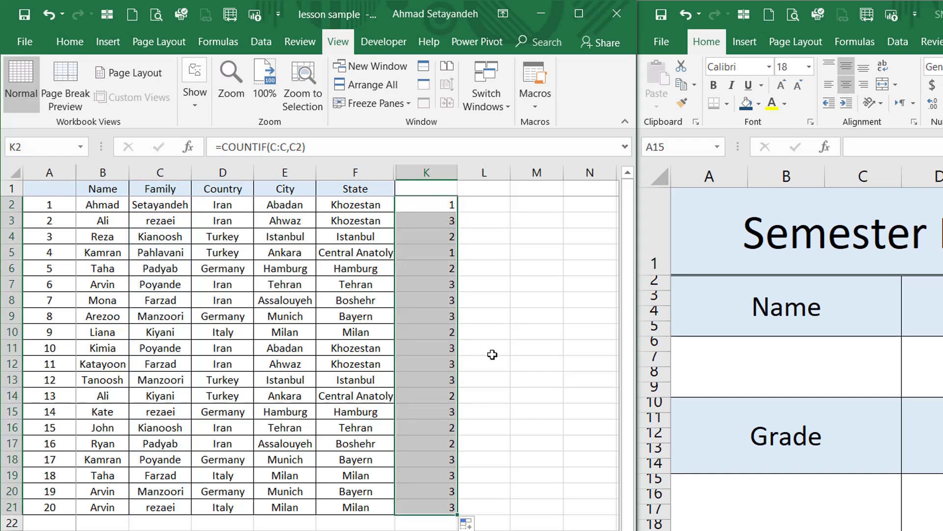
Step: Enter =B2&C2 in K2 and fill it down to K21 to join each name with its family name
click(430, 205)
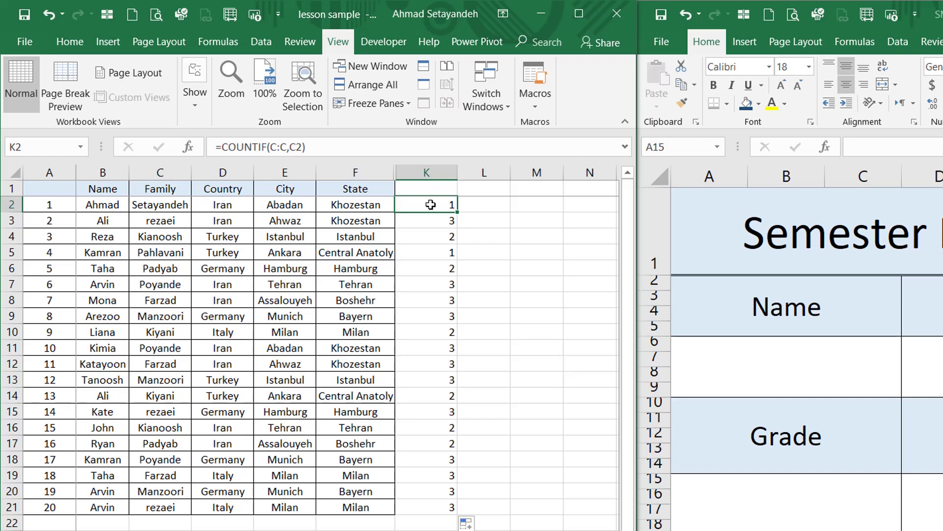
text(=)
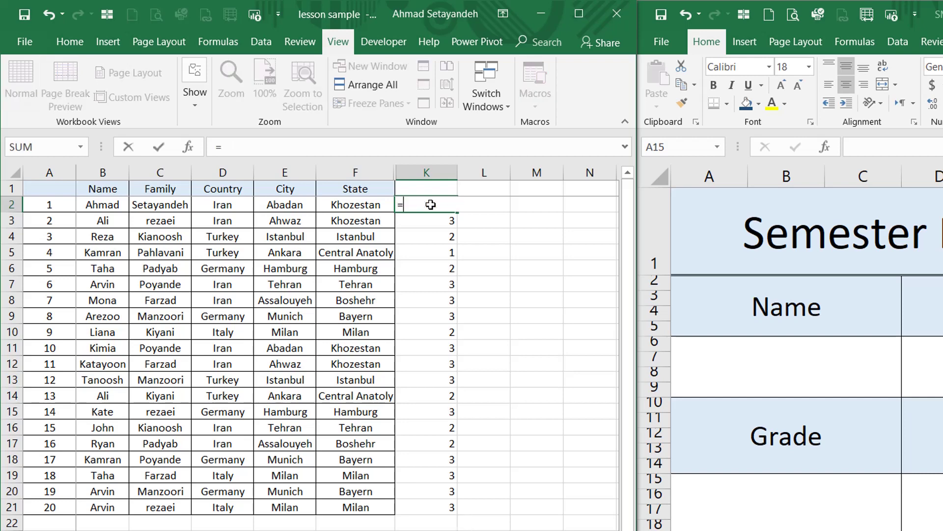
key(Left)
key(Left)
key(Left)
key(Left)
key(Left)
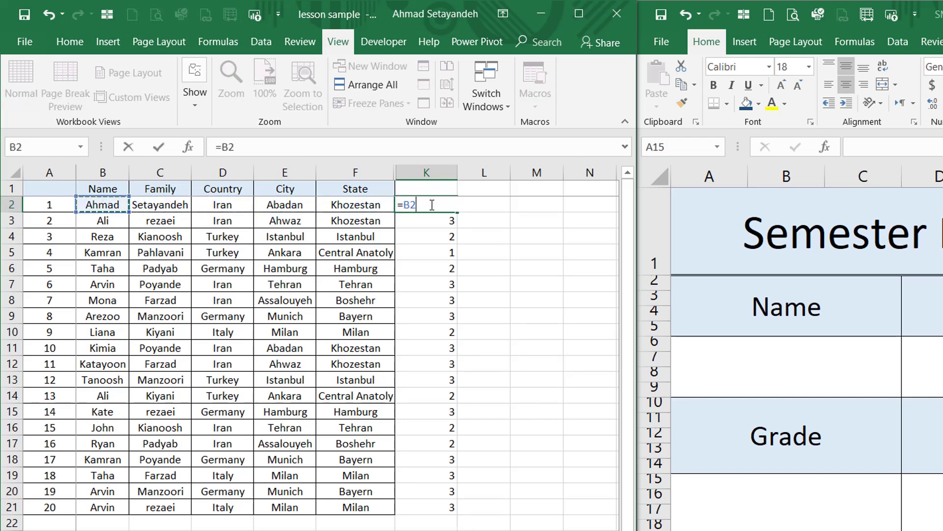
text(&)
key(Left)
key(Left)
key(Left)
key(Left)
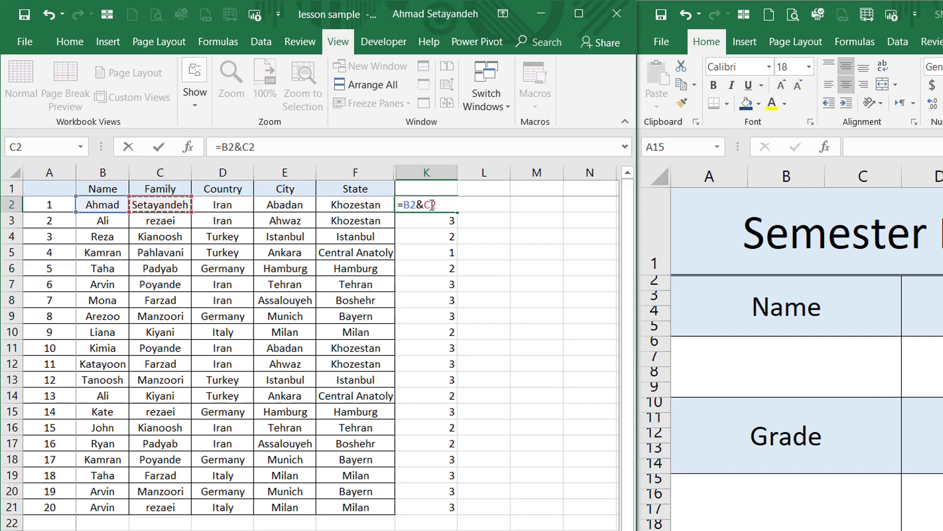
key(Return)
click(432, 204)
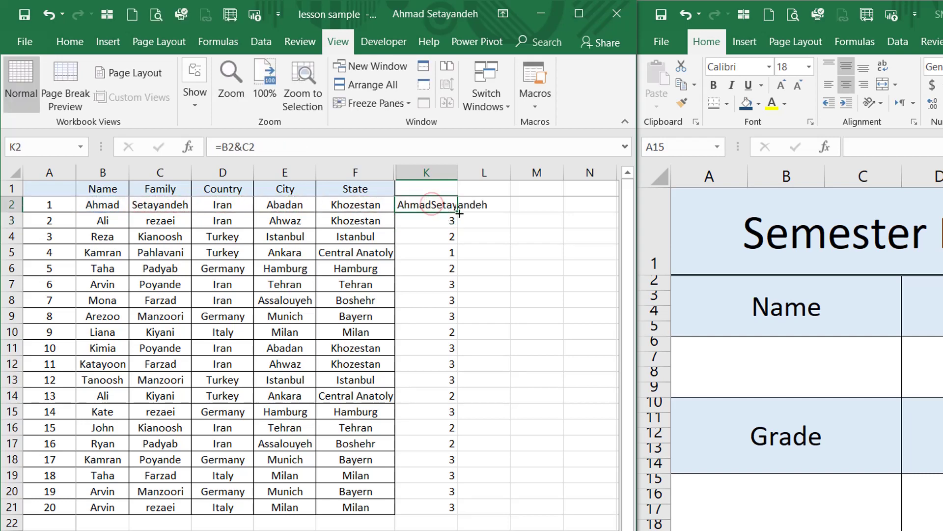
double_click(458, 212)
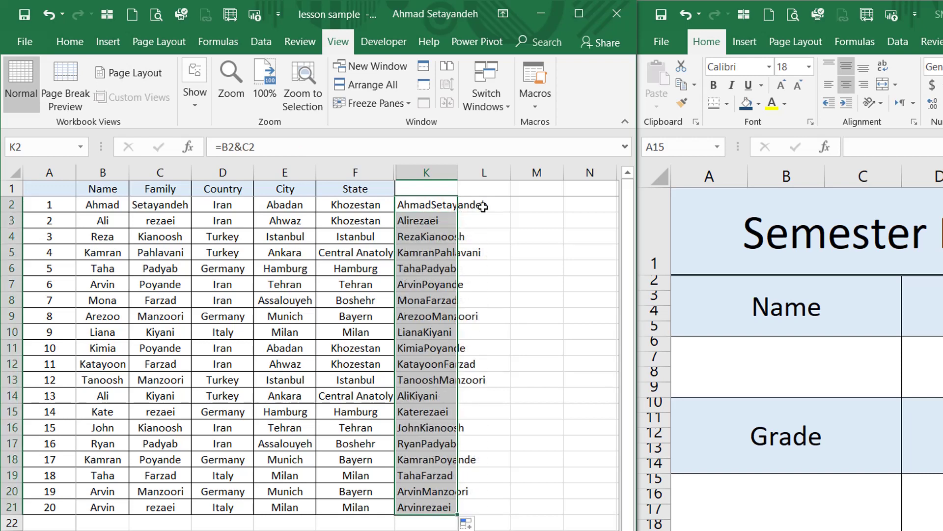
Step: Enter =COUNTIF(K:K,K2) in L2 and fill it down to L21 to count repeated combined names
click(483, 206)
text(=)
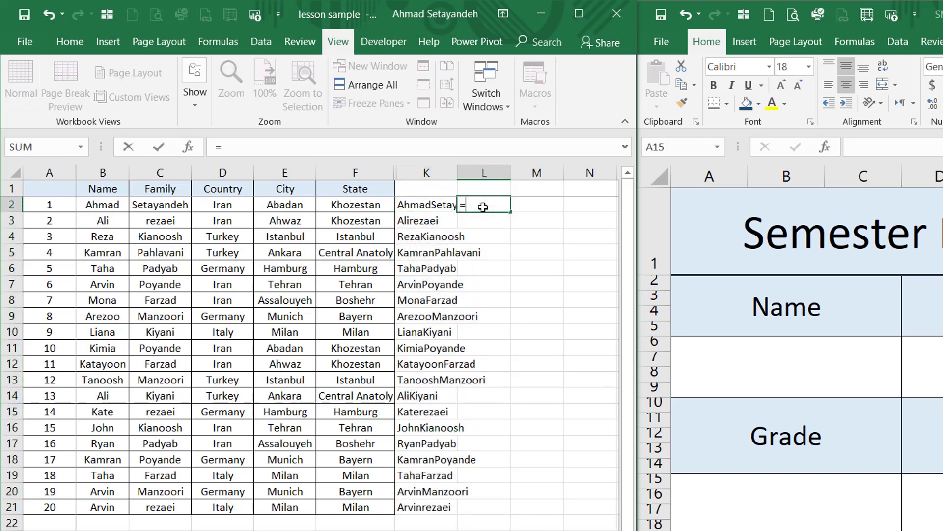
text(count)
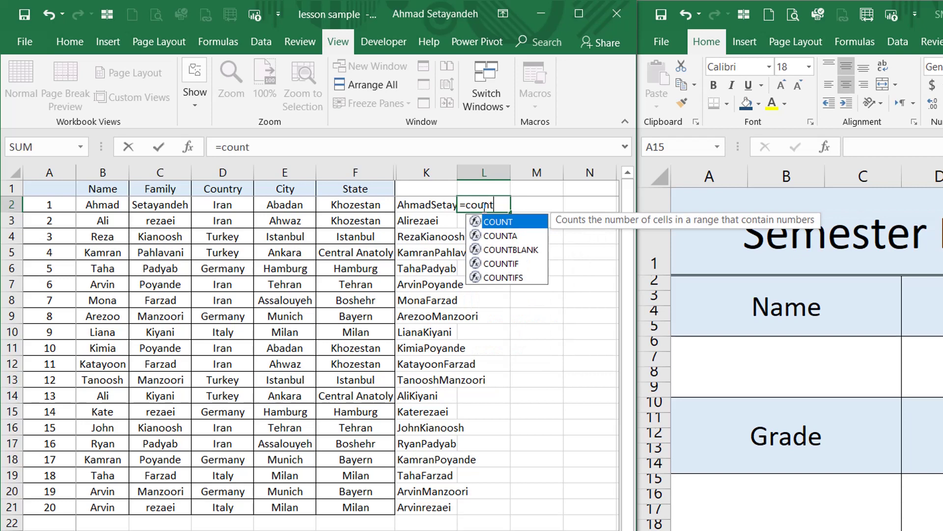
text(if()
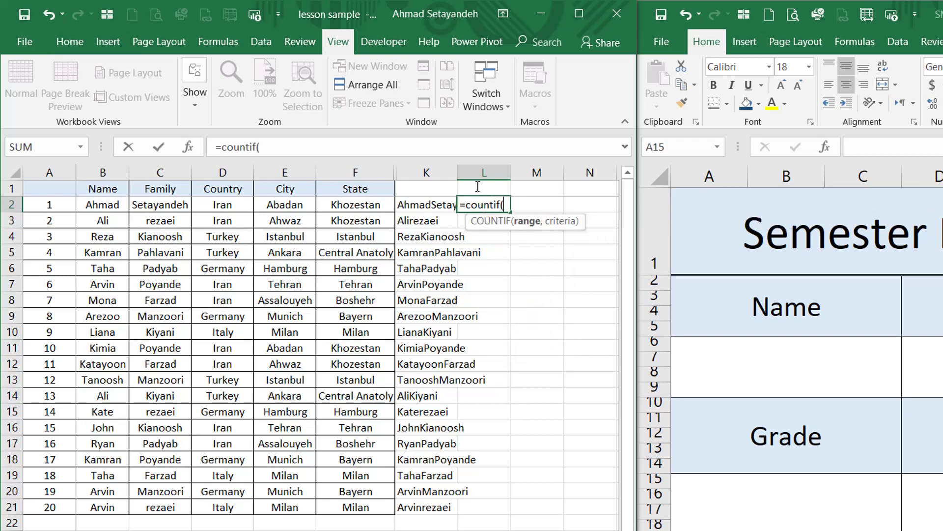
click(436, 169)
text(,)
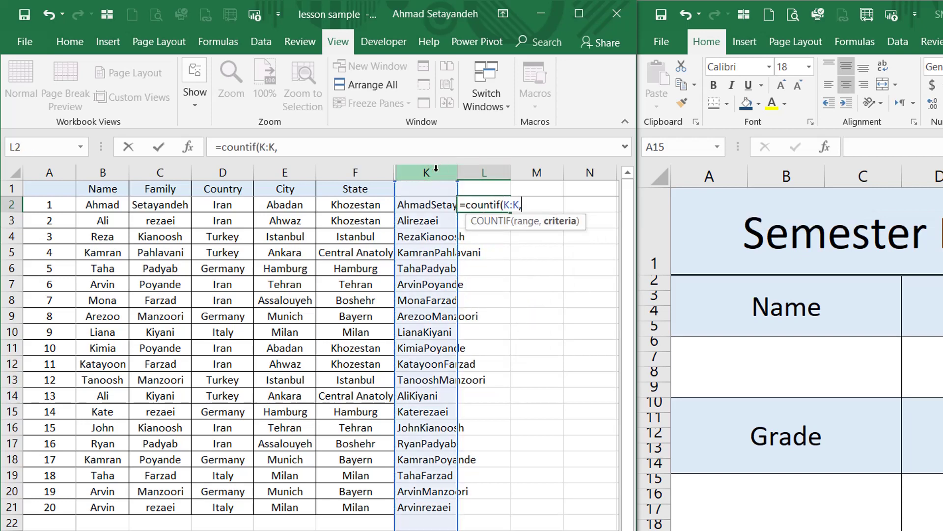
click(454, 205)
key(Return)
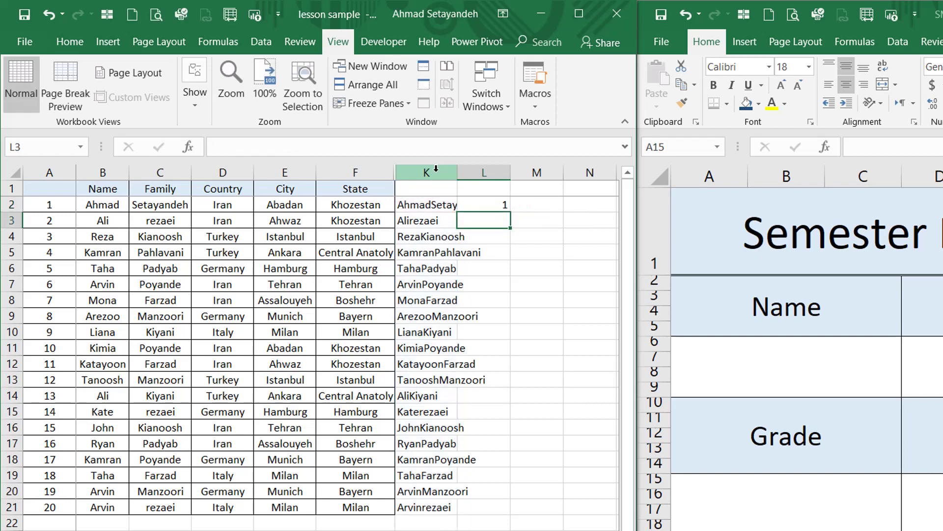
click(469, 204)
double_click(511, 211)
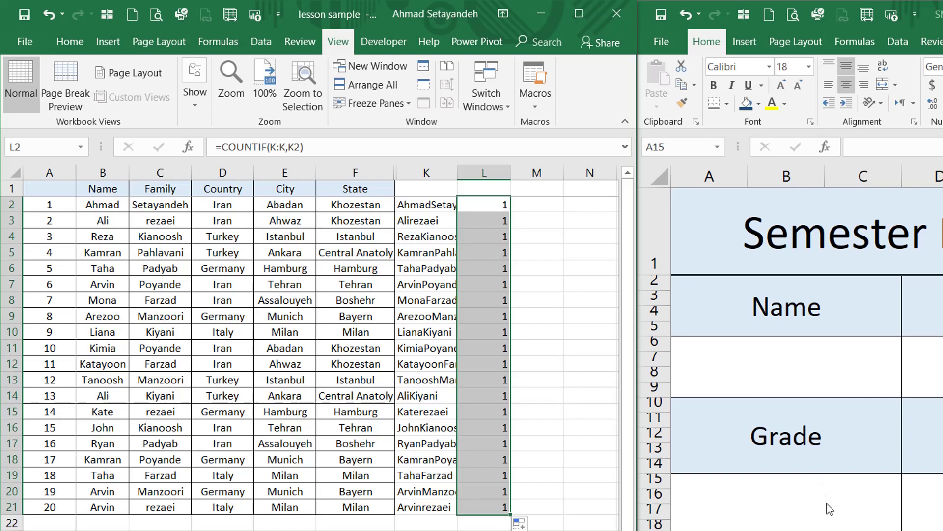
Step: Review the blank Name, Family and Grade entry cells of the Semester Result form
click(799, 497)
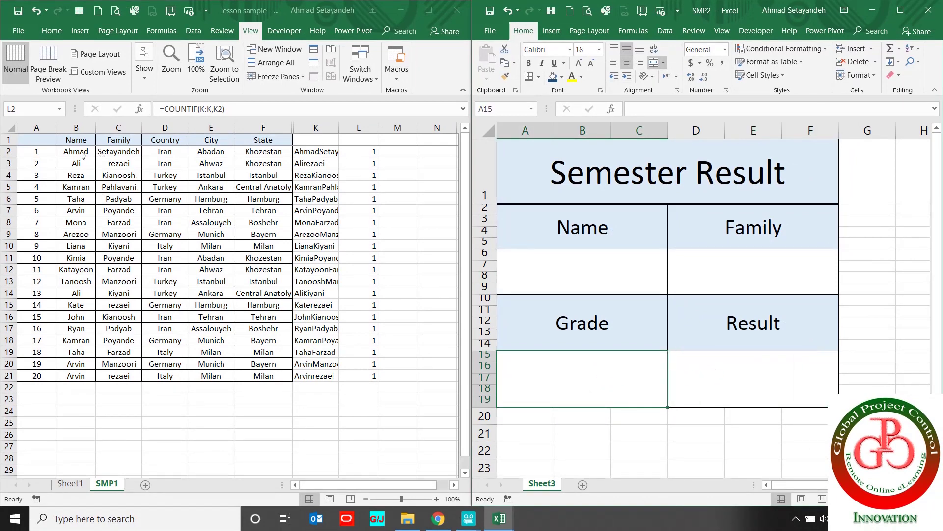
click(616, 261)
click(684, 268)
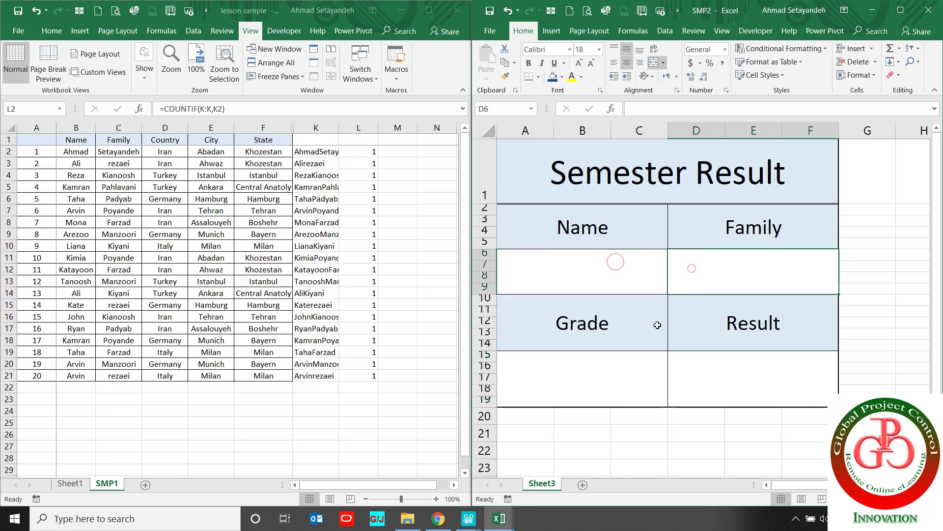
click(637, 373)
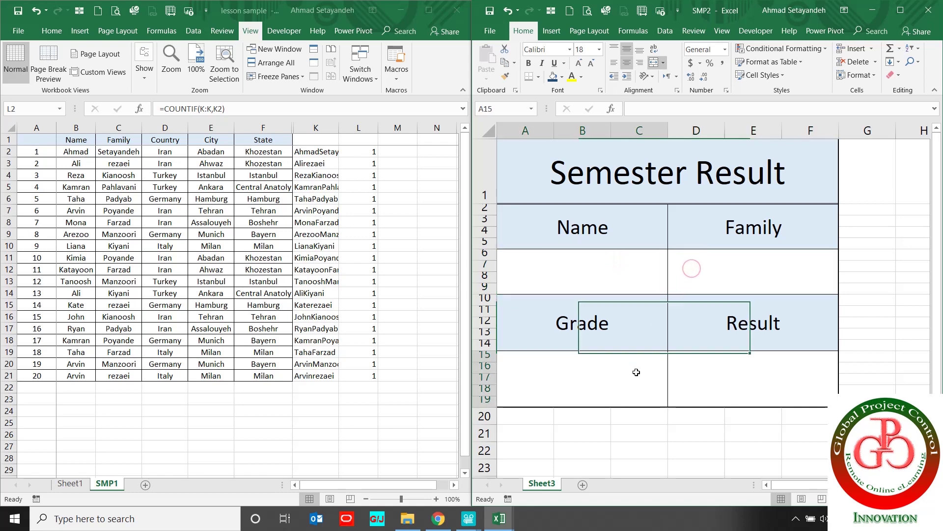
Step: Unhide columns G to J on the SMP1 sheet to bring back the unit, floor, grade and result data
click(312, 129)
drag(308, 128, 286, 127)
right_click(286, 128)
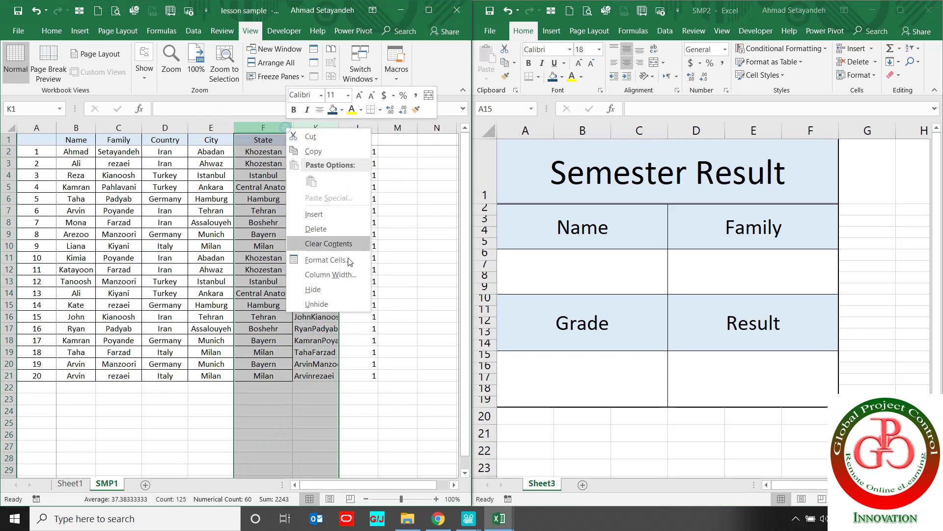
click(353, 305)
scroll(345, 211, right, 1)
click(337, 211)
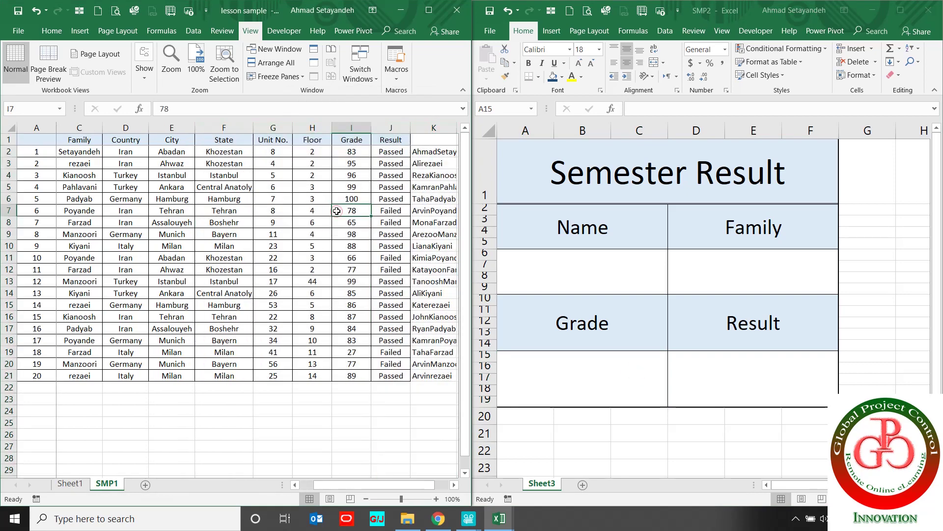
ctrl+scroll(337, 211, down, 1)
scroll(221, 181, left, 1)
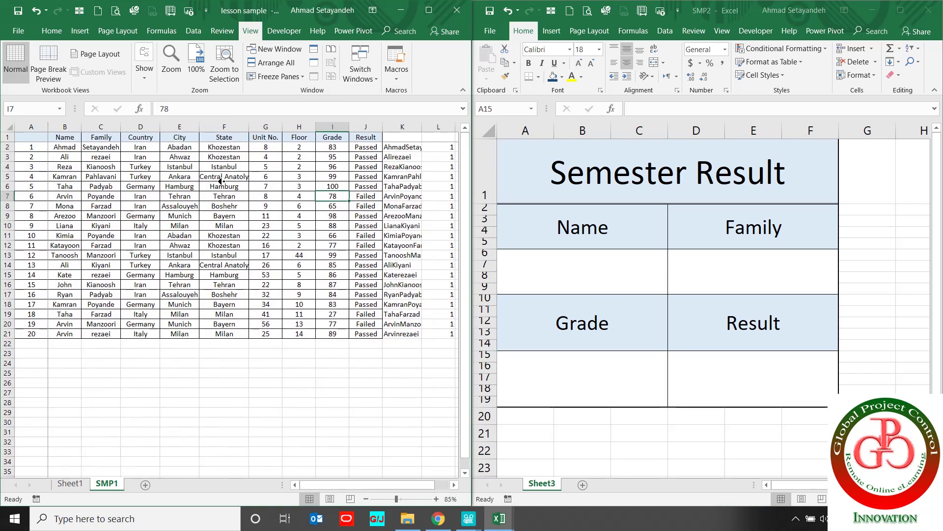
ctrl+scroll(239, 201, up, 1)
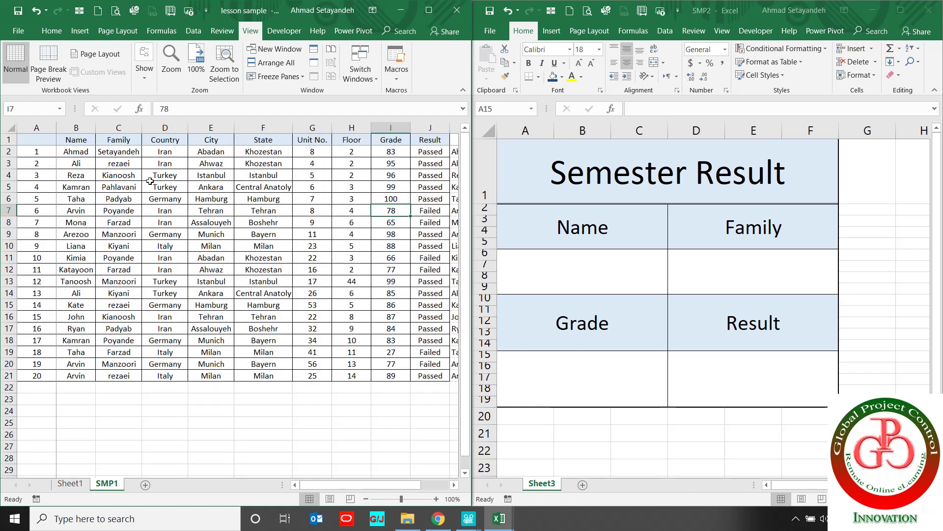
Step: Fill in the Semester Result form's Name and Family cells with the first person listed in the SMP1 table
click(542, 272)
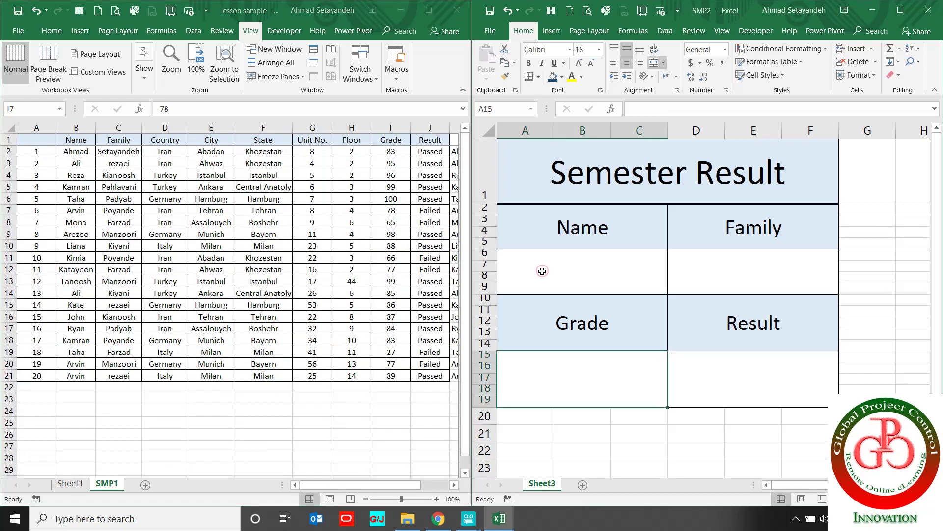
text(Ahmad)
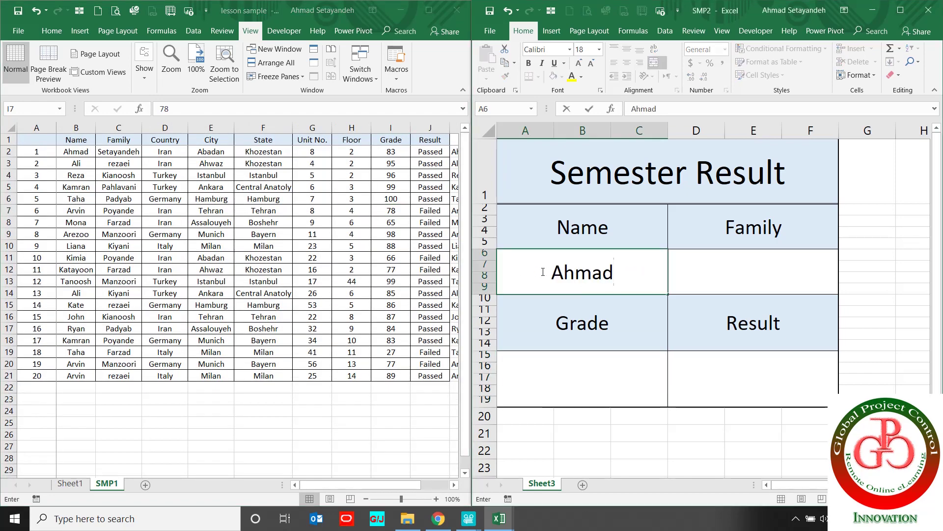
key(Tab)
text(Setayandeh)
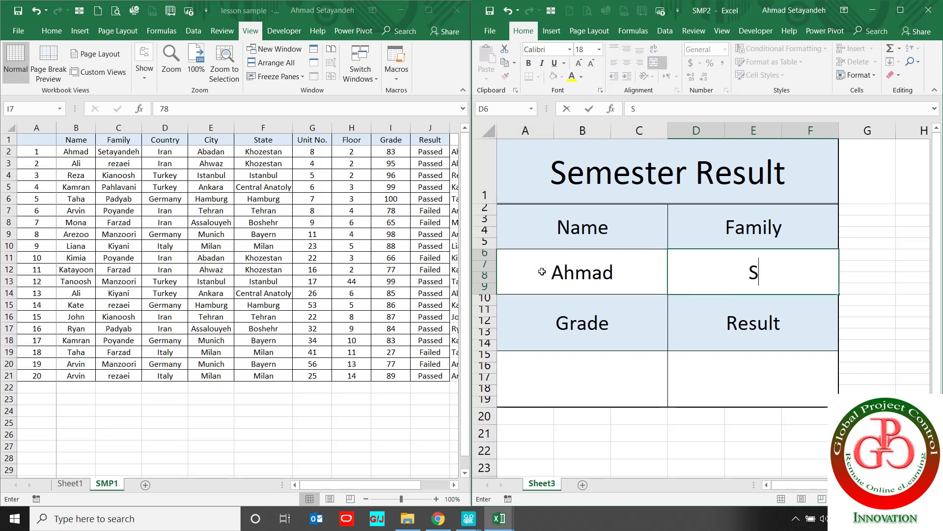
key(Down)
Step: Commit the Family entry on the Semester Result form and go to the blank cell under Grade
key(Down)
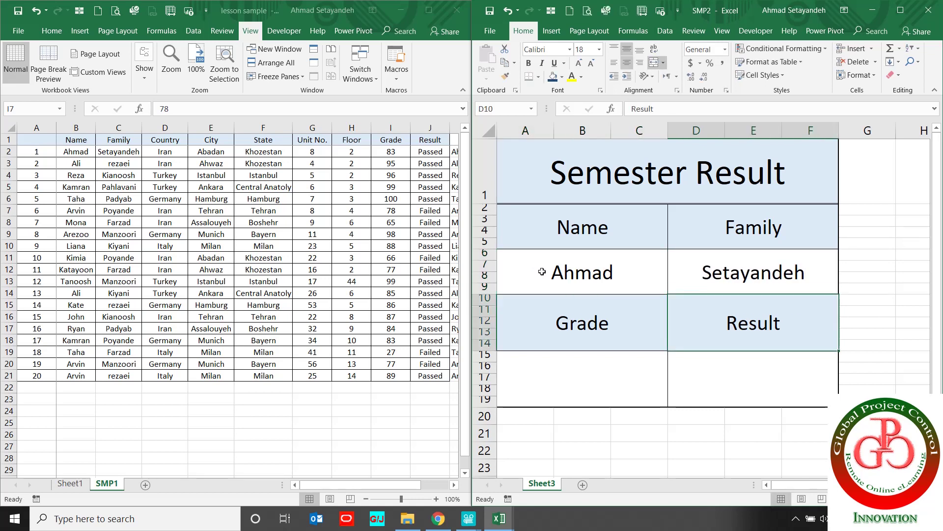
key(Left)
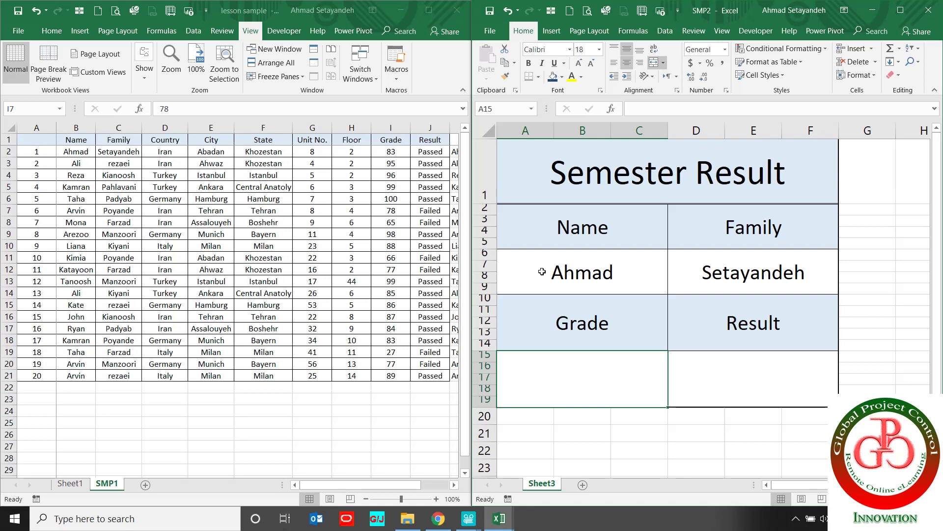
text(=)
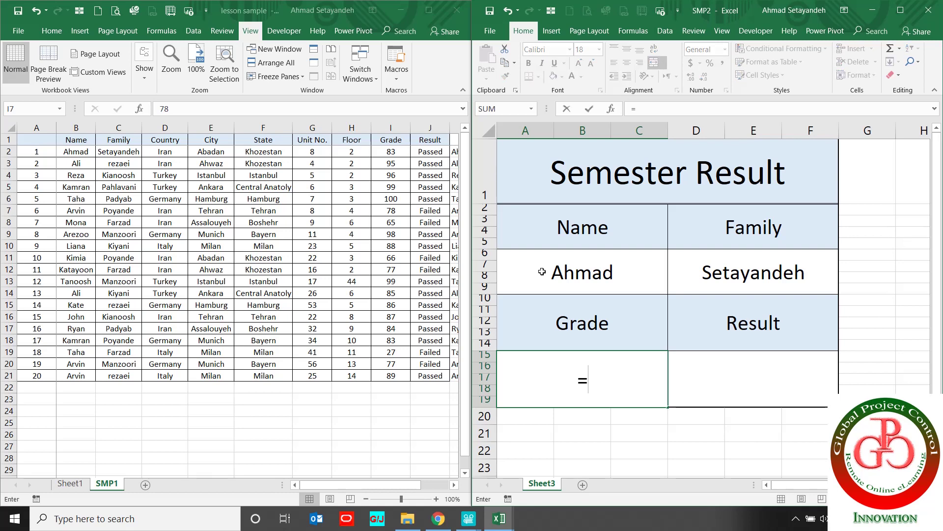
text(vloo)
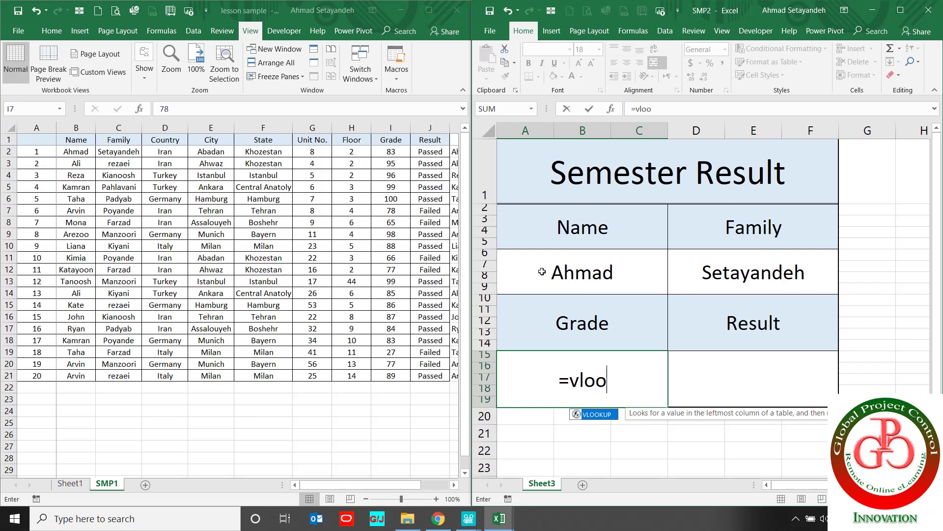
double_click(604, 416)
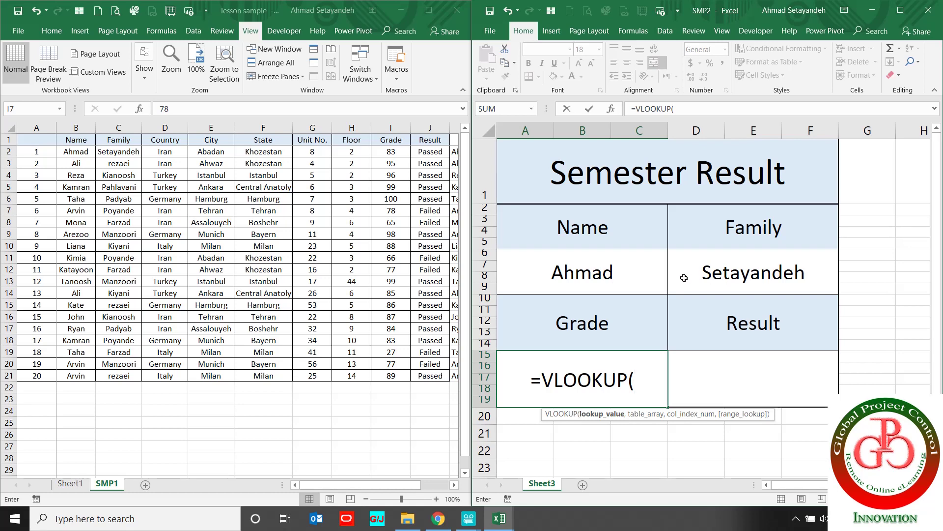
click(652, 281)
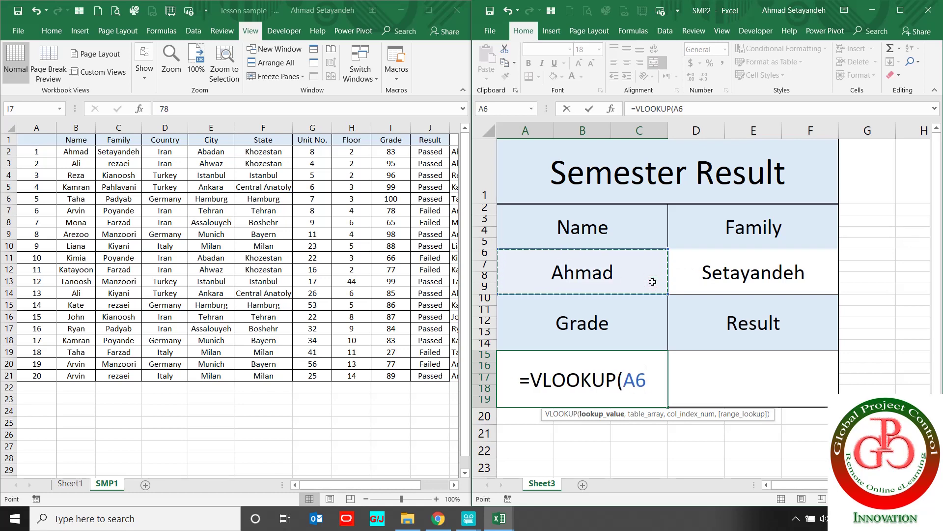
text(&)
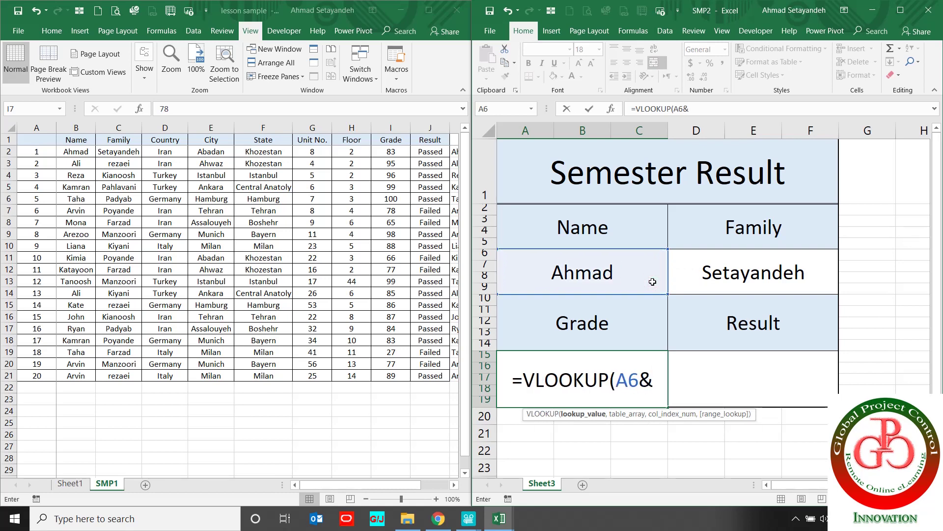
click(697, 274)
text(,)
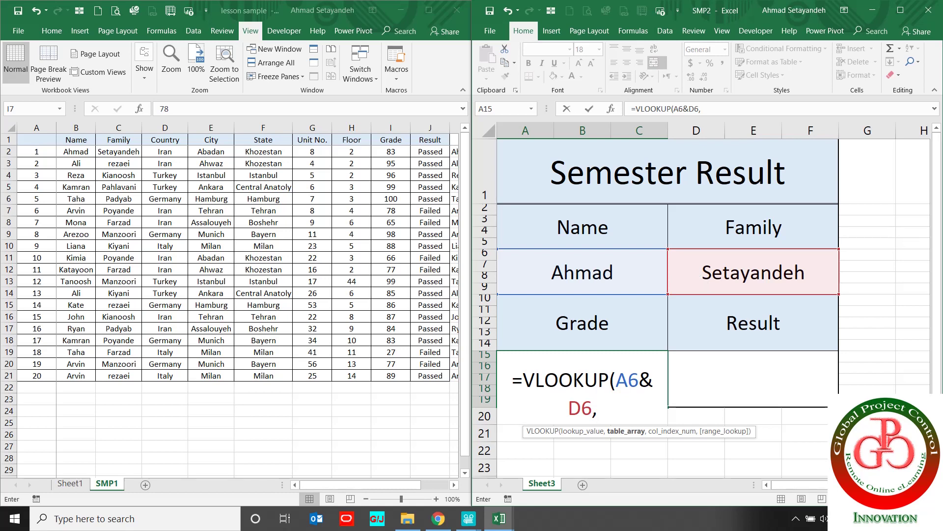
click(76, 151)
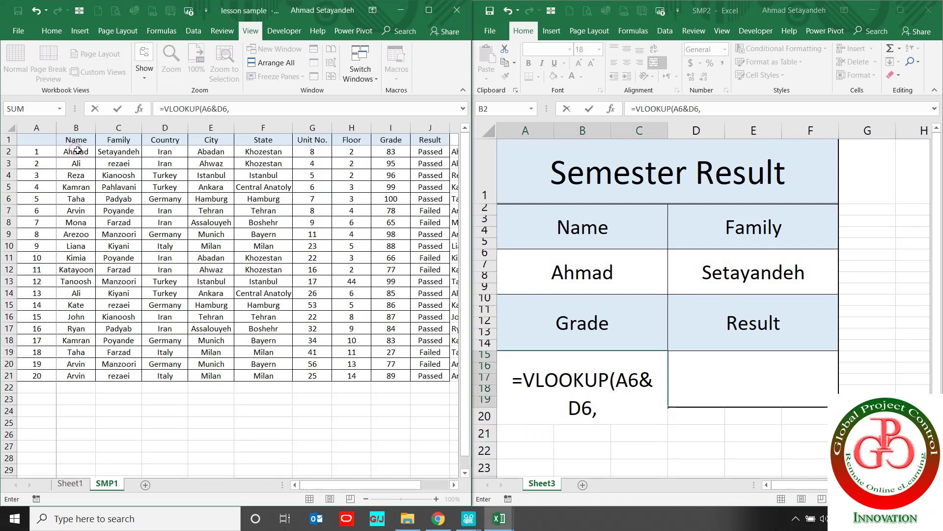
click(69, 126)
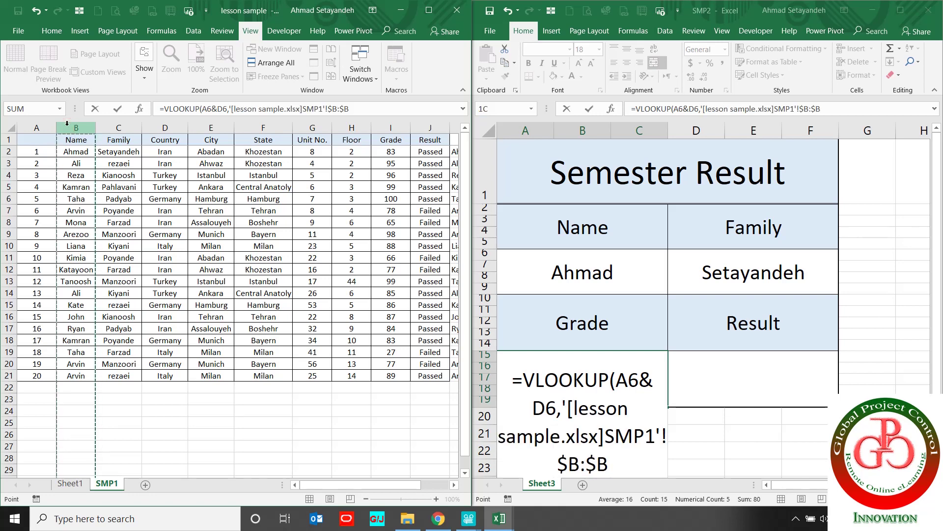
drag(98, 130, 388, 150)
click(337, 126)
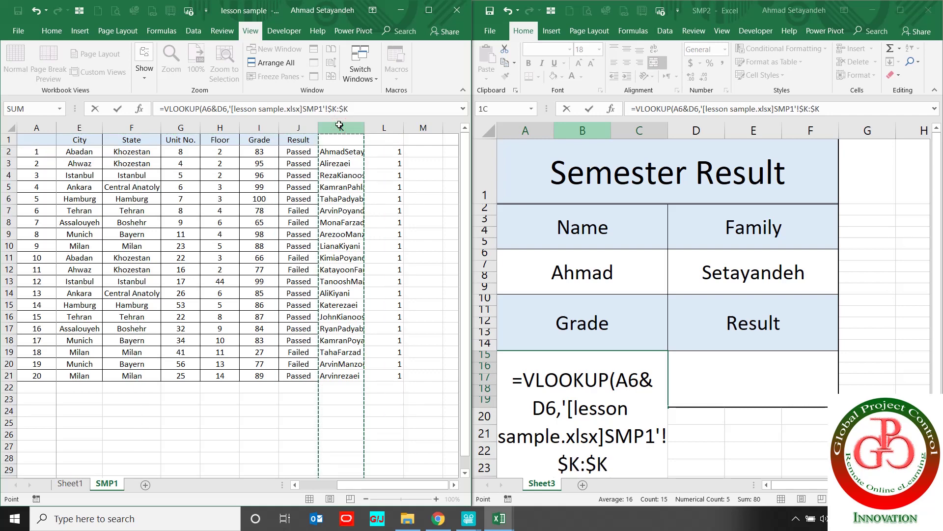
drag(339, 125, 77, 140)
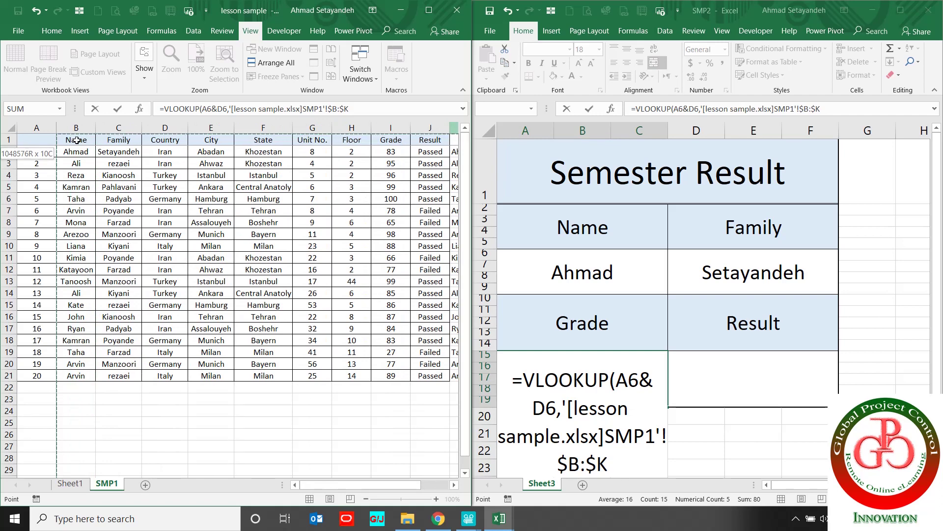
drag(76, 140, 307, 134)
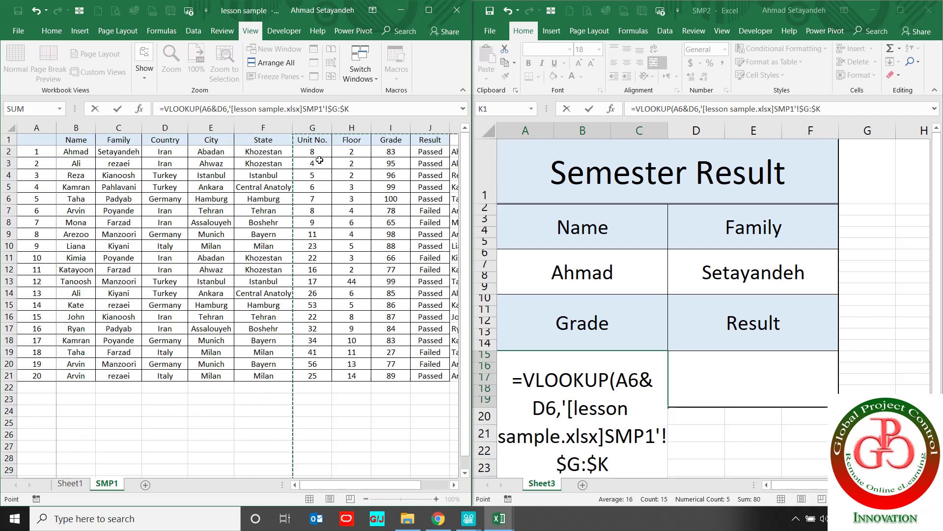
key(Escape)
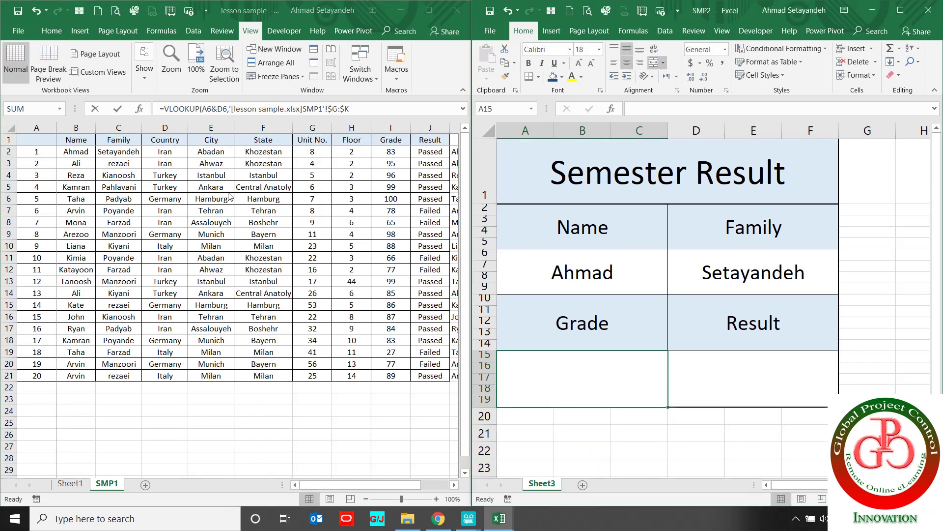
Step: Move the combined-name column K to the front of the SMP1 table by inserting it before column A
click(229, 194)
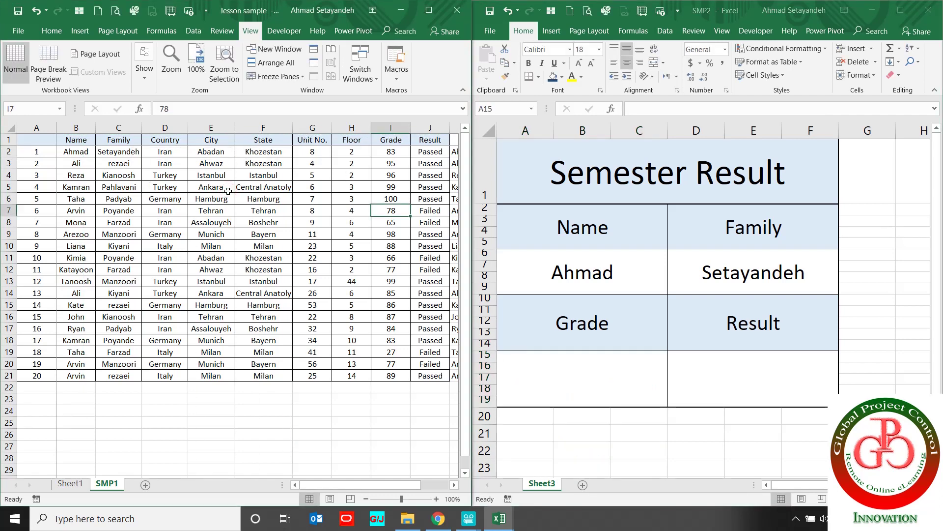
key(Right)
key(Right)
key(Right)
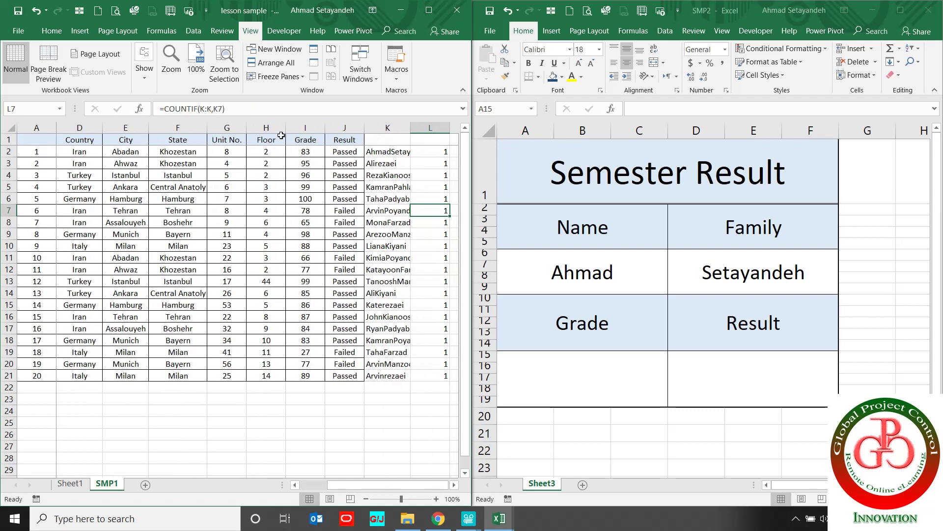
right_click(382, 129)
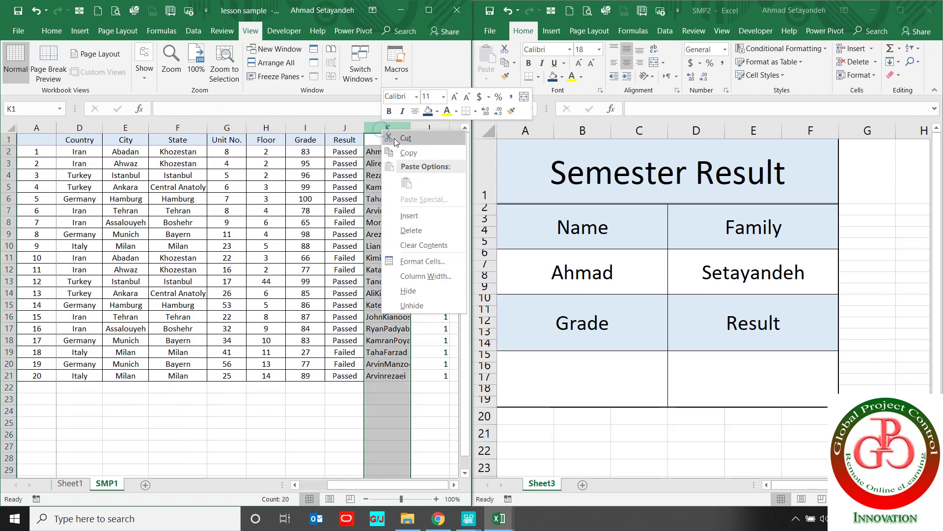
click(396, 142)
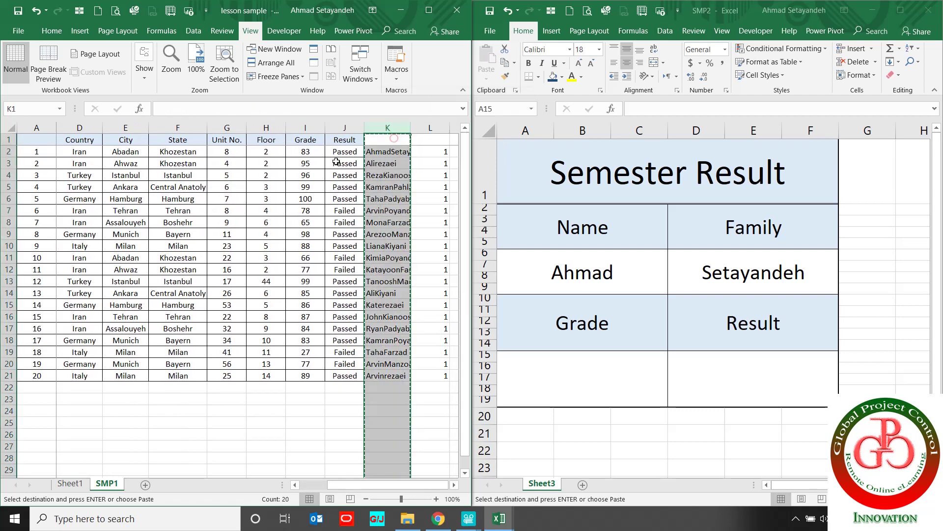
right_click(27, 128)
click(67, 211)
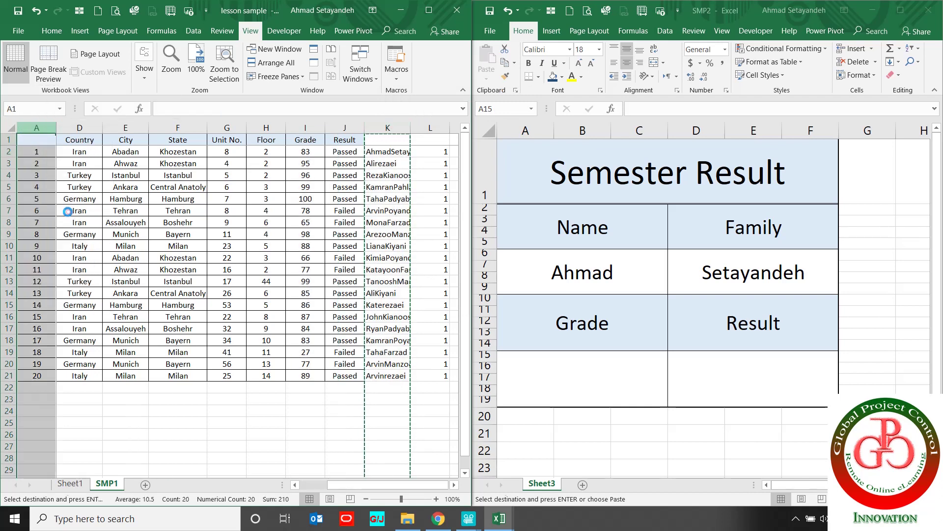
click(84, 185)
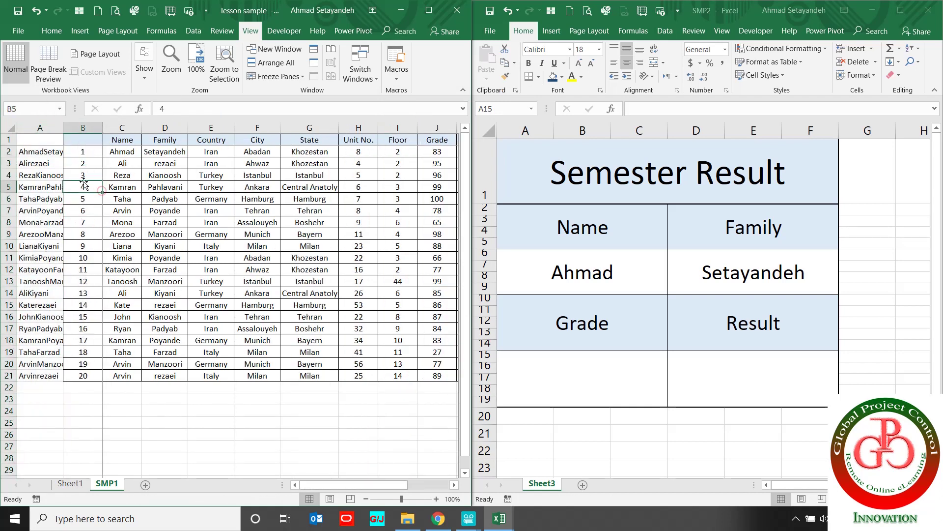
Step: Begin a VLOOKUP formula in the blank cell under Grade, with A6&D6 as the lookup value
click(570, 374)
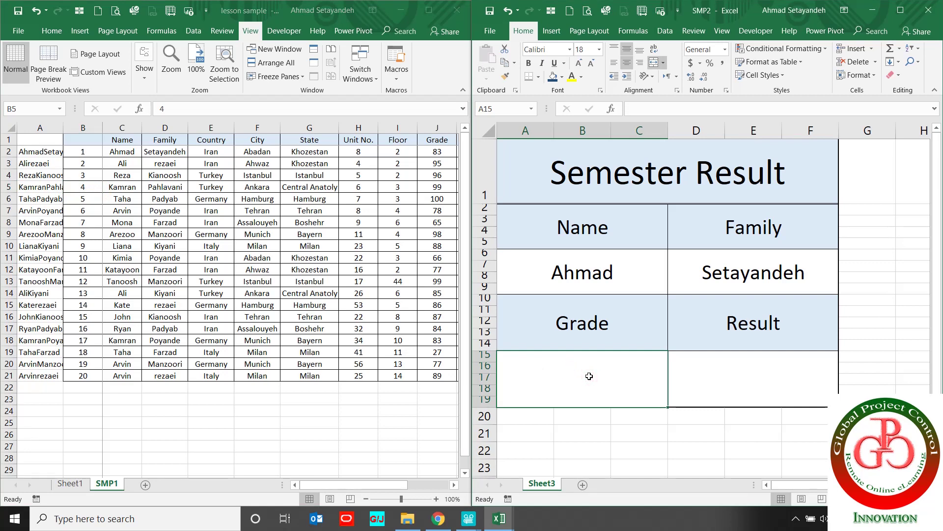
text(=)
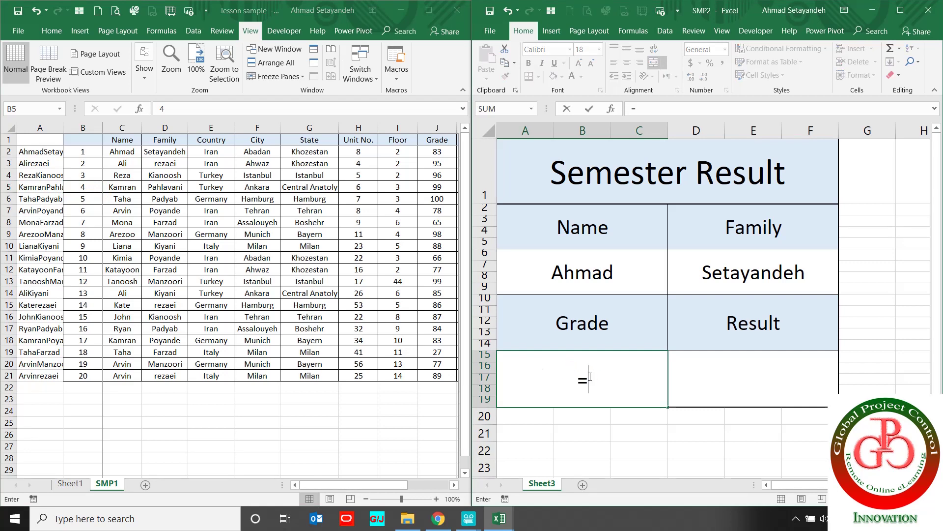
text(vlo)
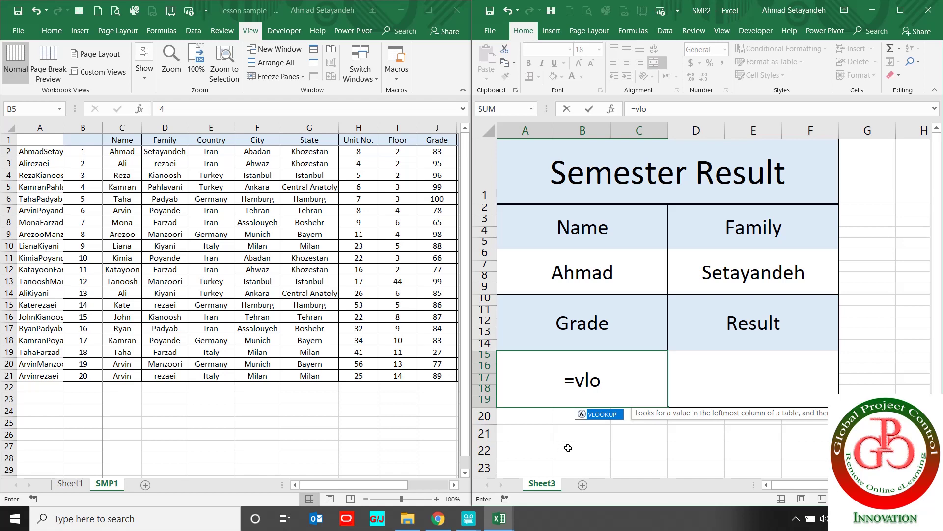
double_click(608, 417)
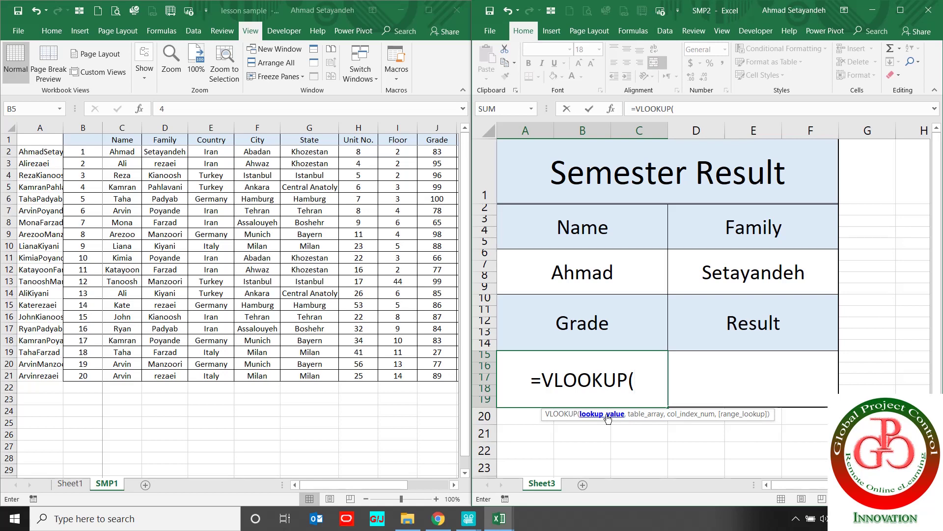
click(605, 276)
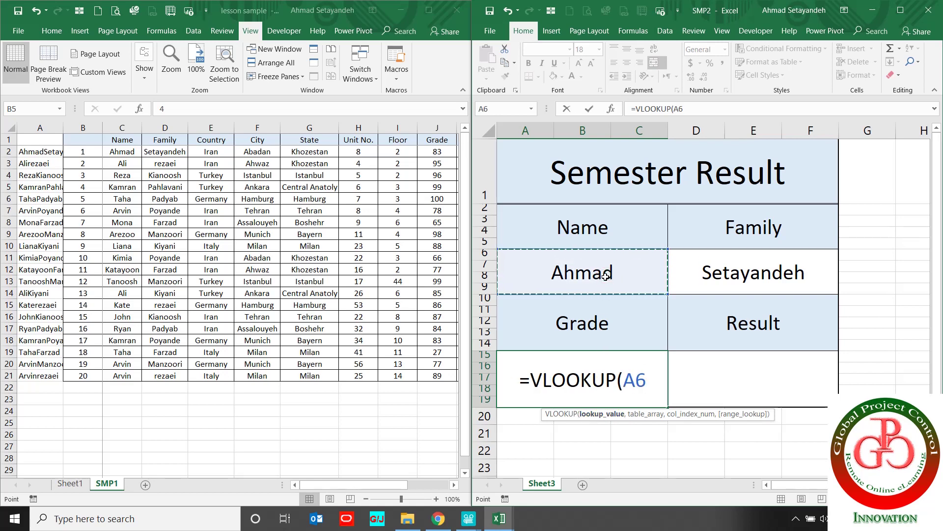
text(&)
click(752, 287)
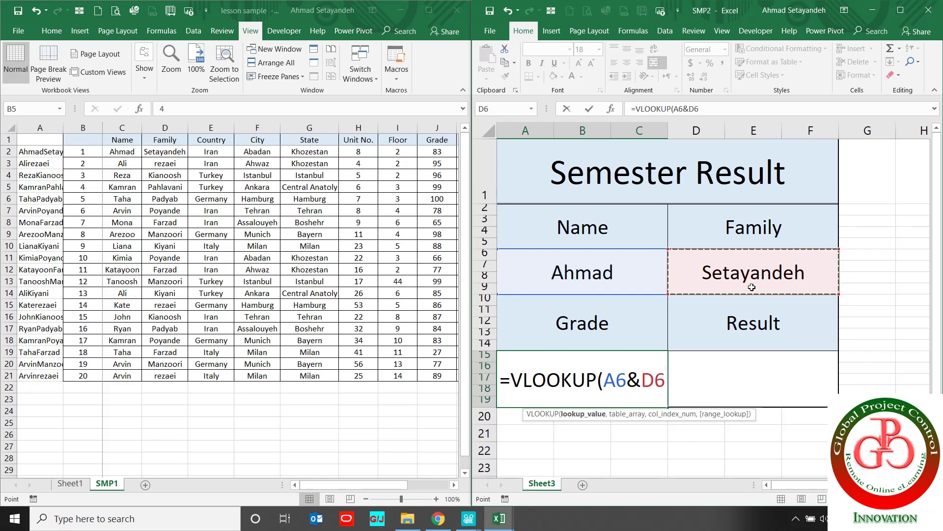
text(,)
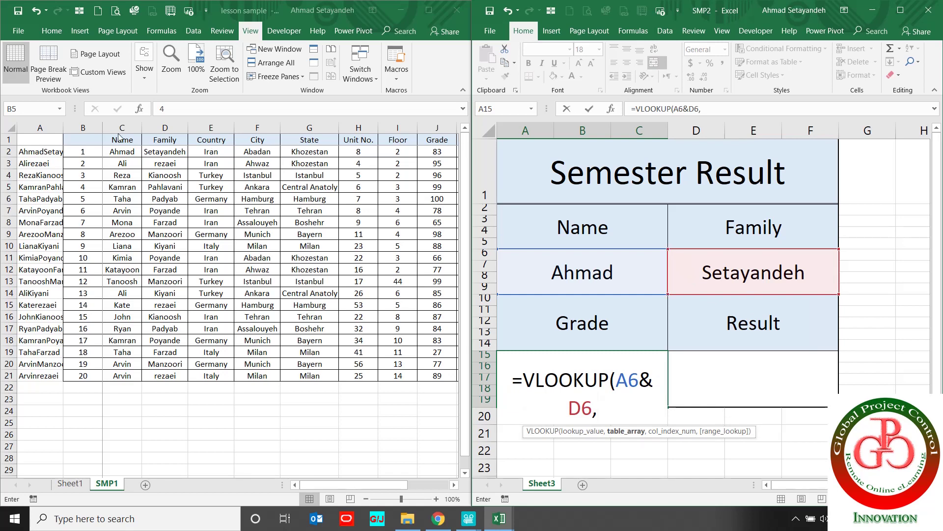
Step: Set the VLOOKUP table array to columns A through J of the SMP1 sheet
click(35, 131)
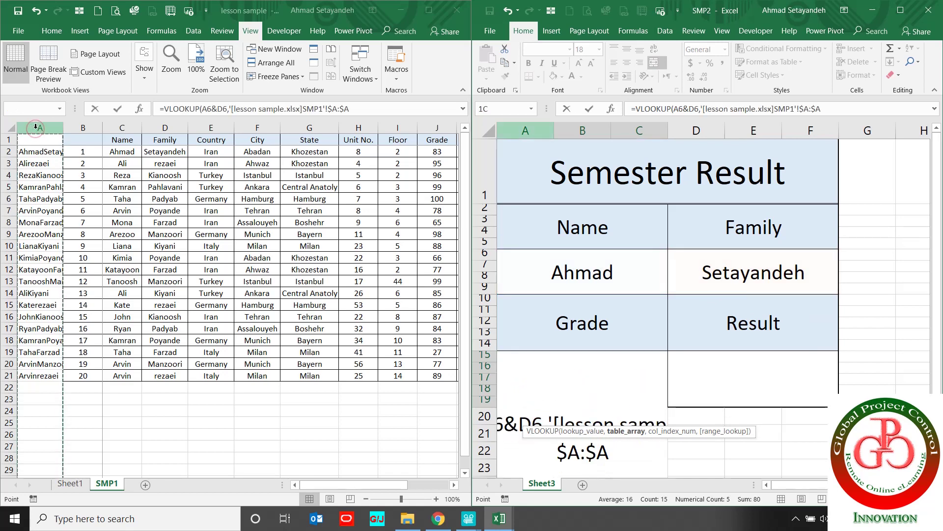
drag(58, 132, 433, 138)
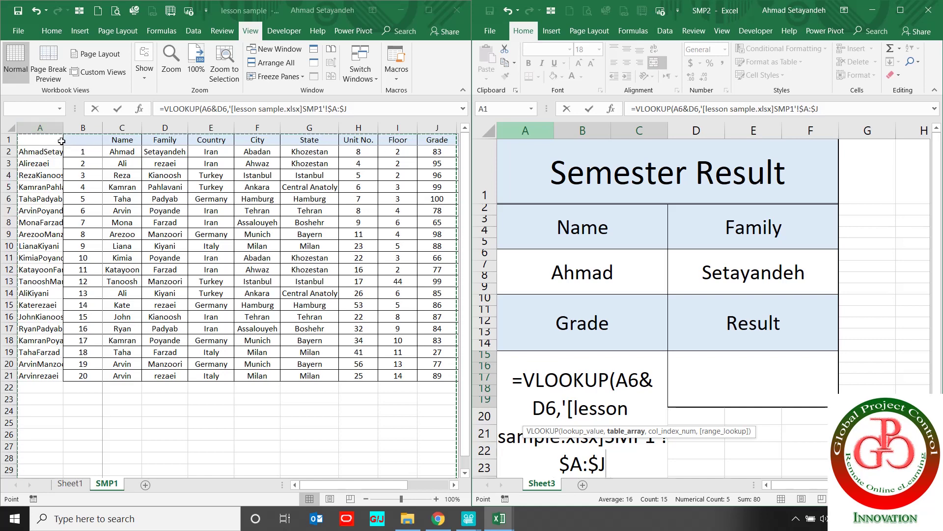
click(117, 140)
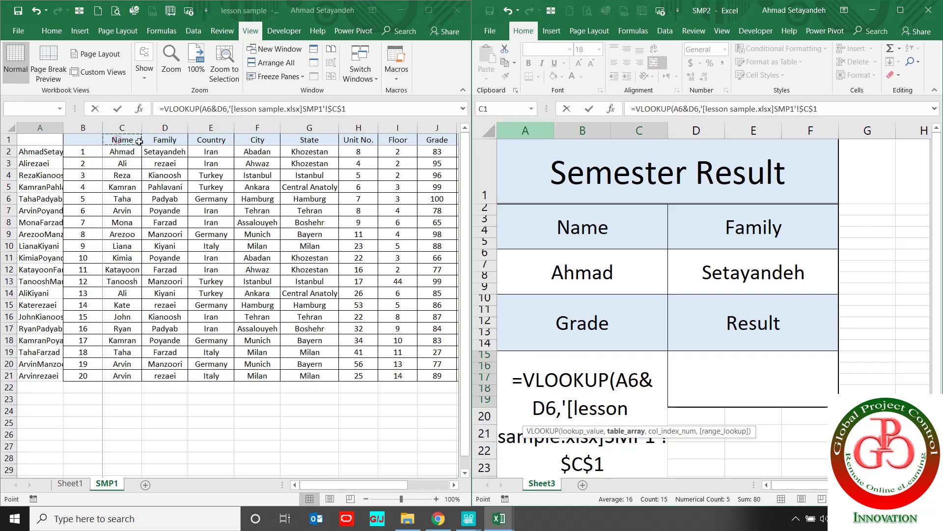
click(41, 127)
drag(97, 134, 438, 128)
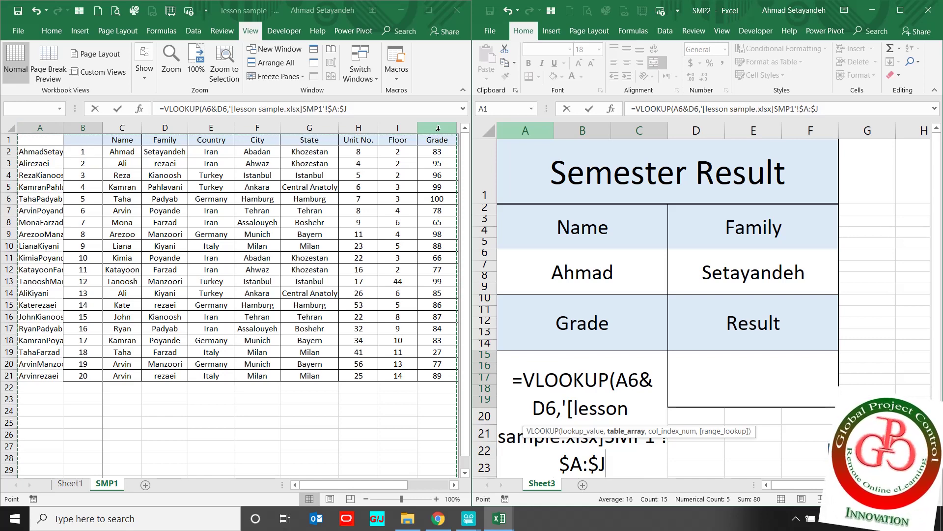
text(,)
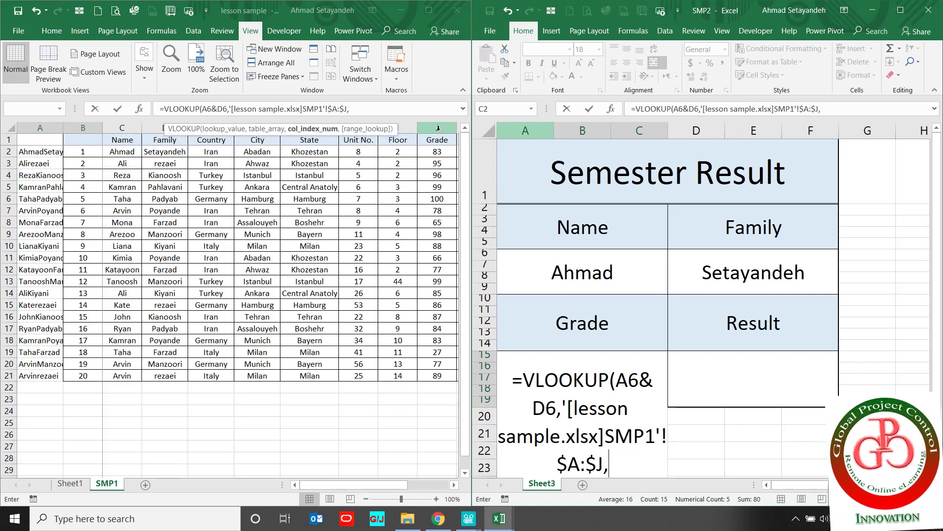
Step: Complete the VLOOKUP formula under Grade with column index 10 and an exact match (FALSE), and commit it
text(10)
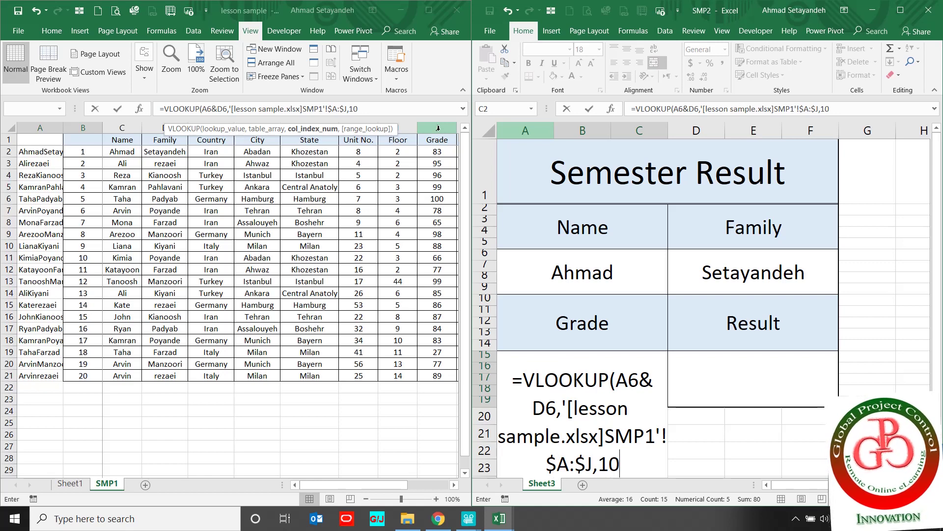
text(,)
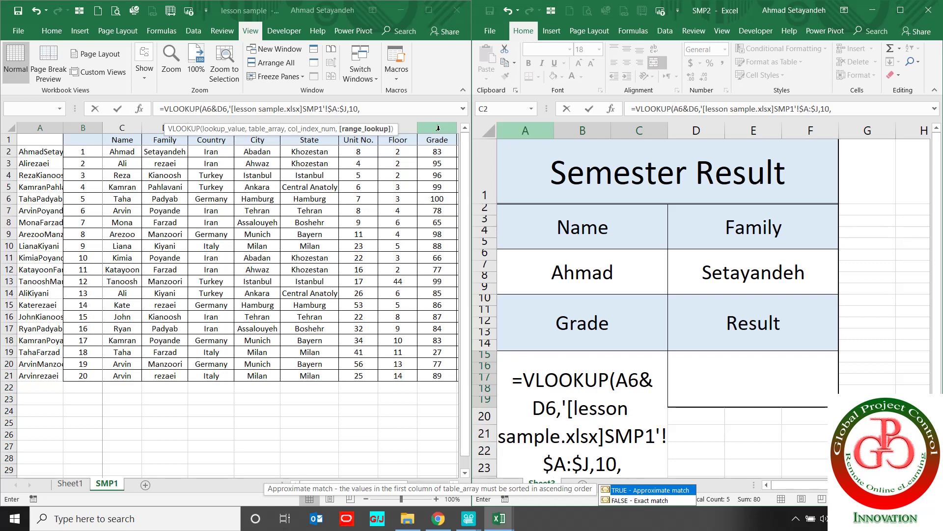
click(842, 109)
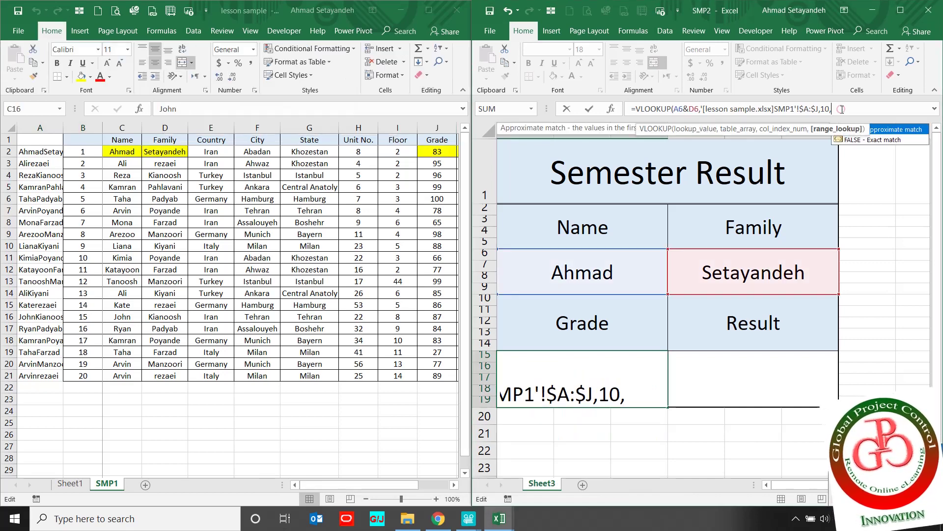
double_click(873, 140)
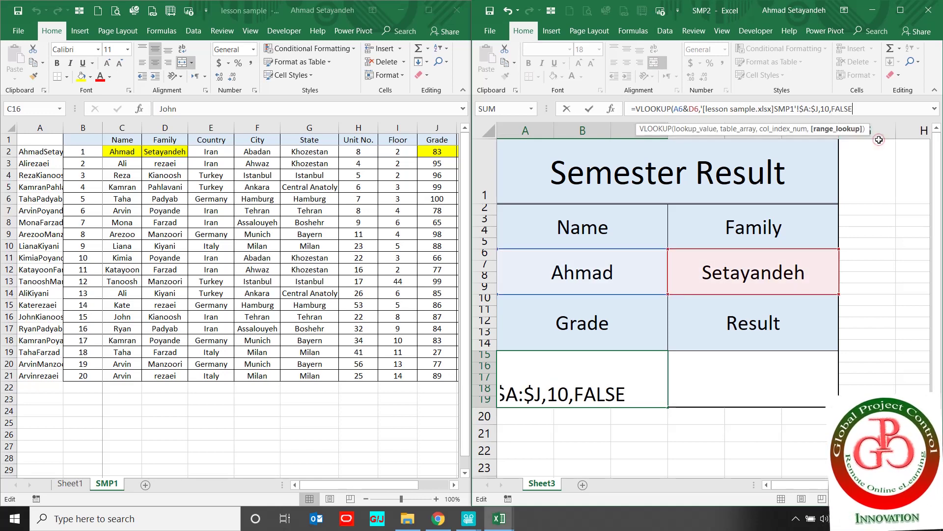
text())
key(Return)
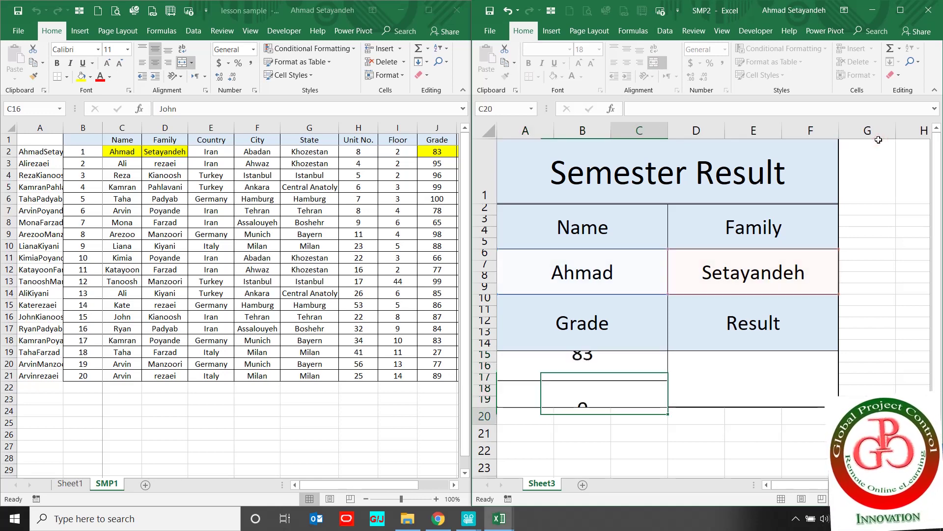
click(599, 365)
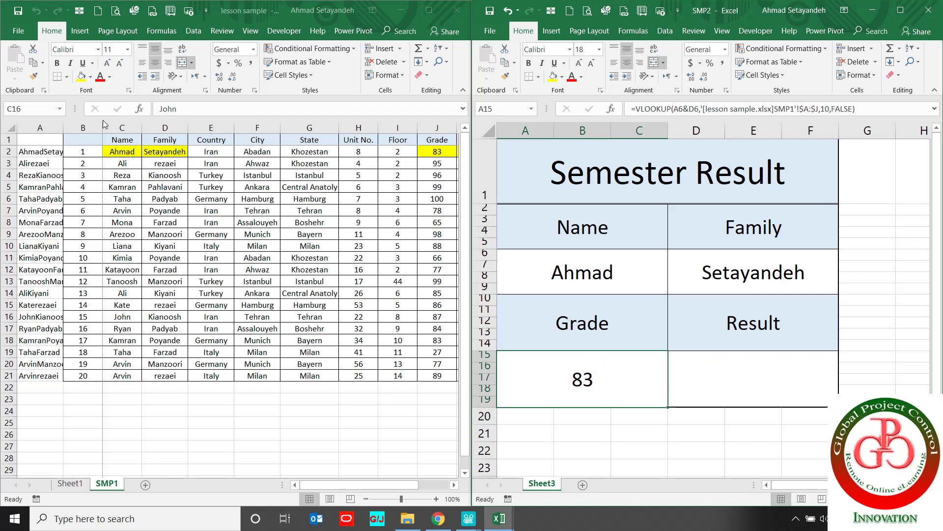
Step: Begin a VLOOKUP formula in the blank cell under Result, with A6&D6 as the lookup value
click(756, 373)
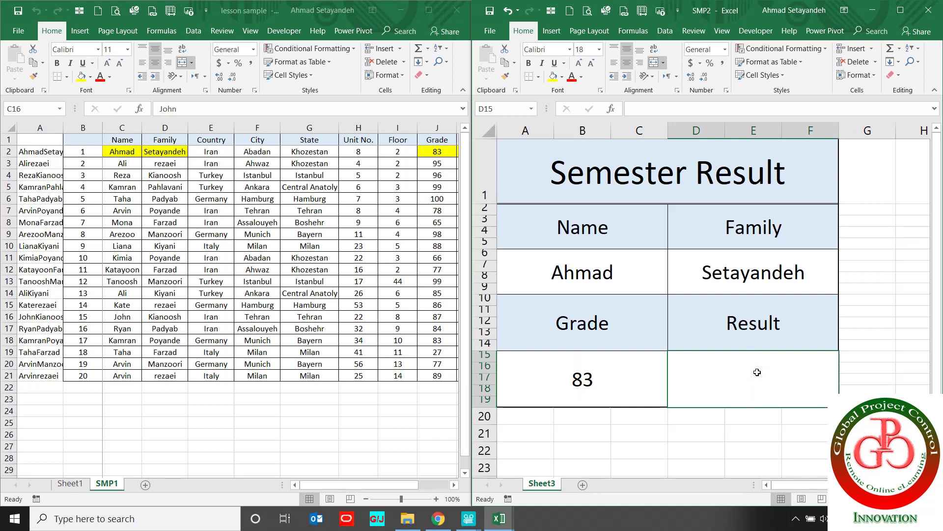
text(=()
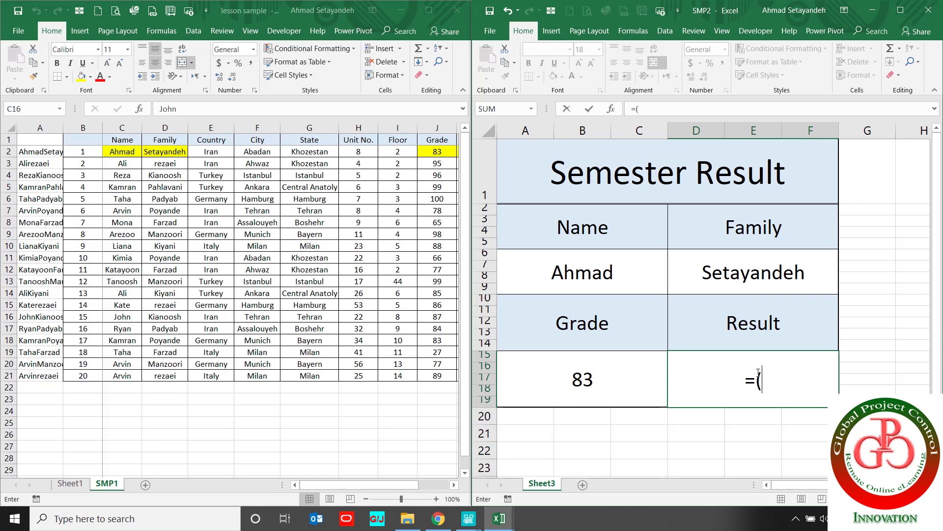
text(vlooku)
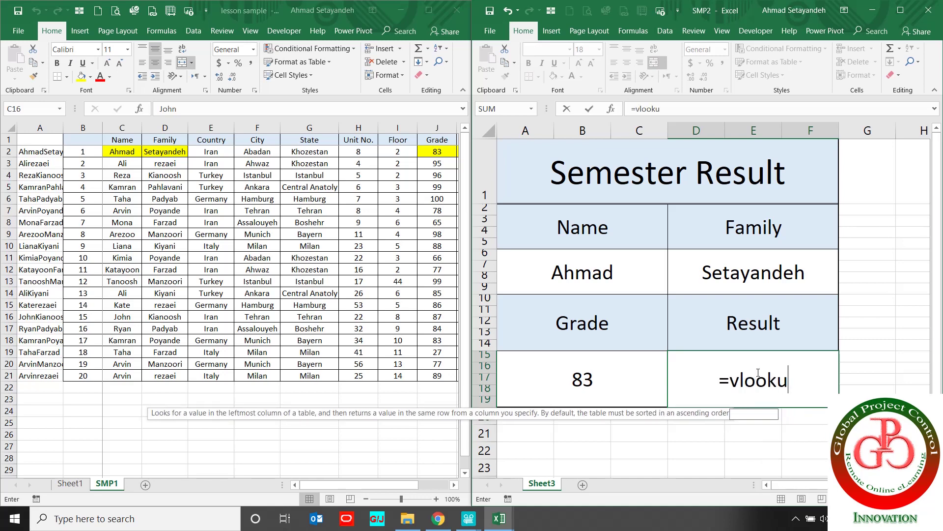
text(p()
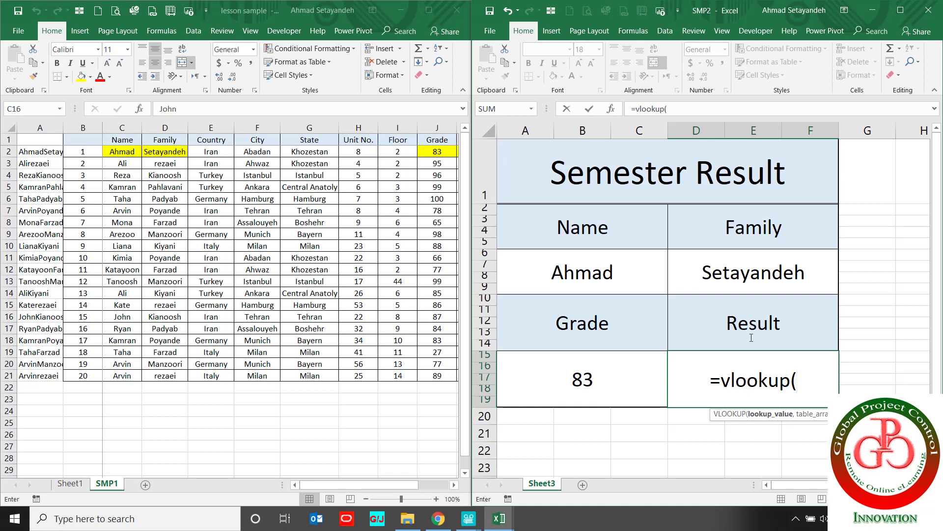
click(620, 278)
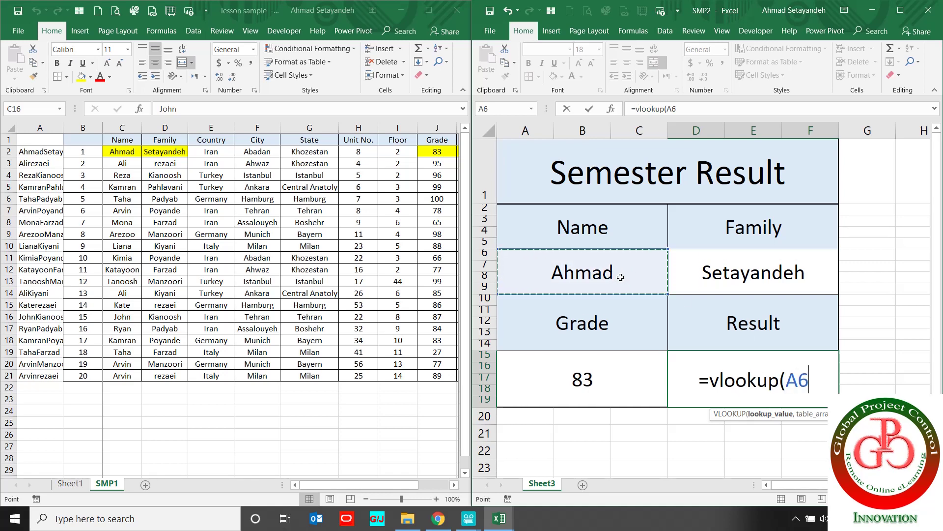
text(&)
click(726, 271)
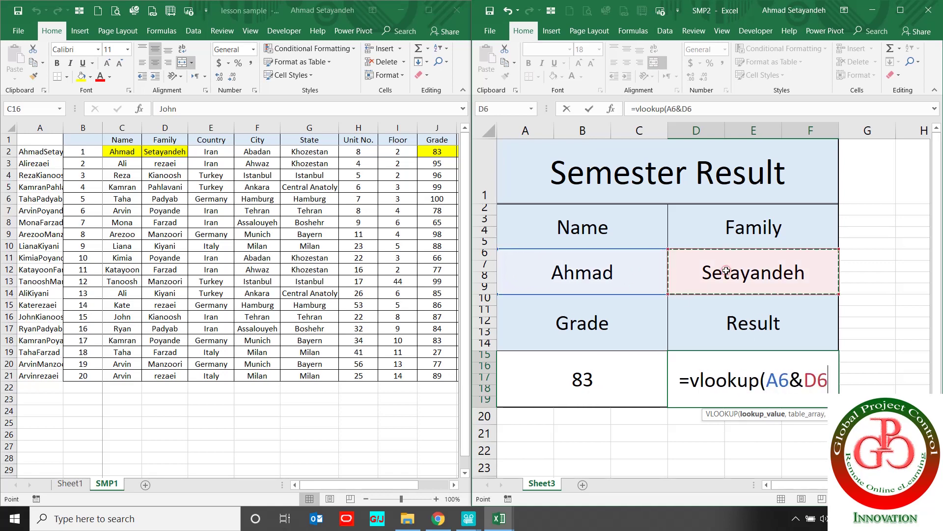
text(,)
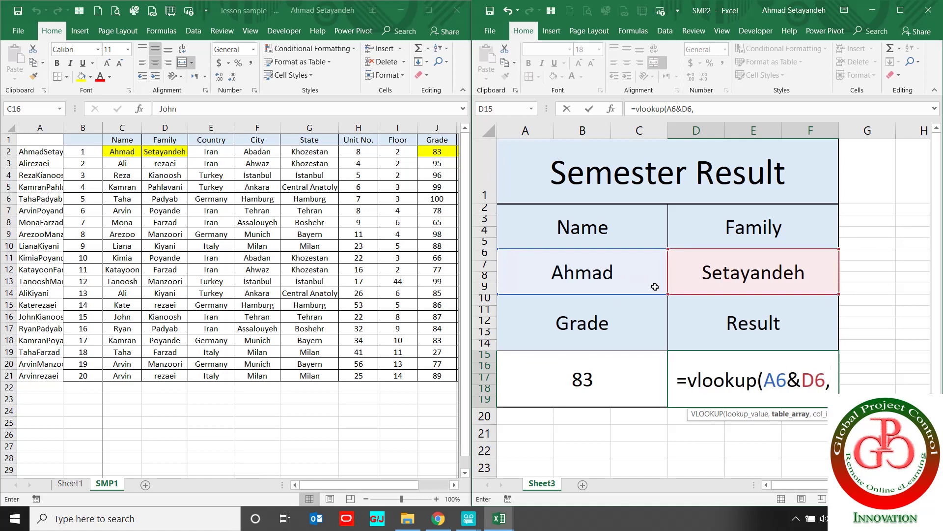
Step: Set the table array of the Result VLOOKUP to columns A through K of the SMP1 sheet
click(38, 128)
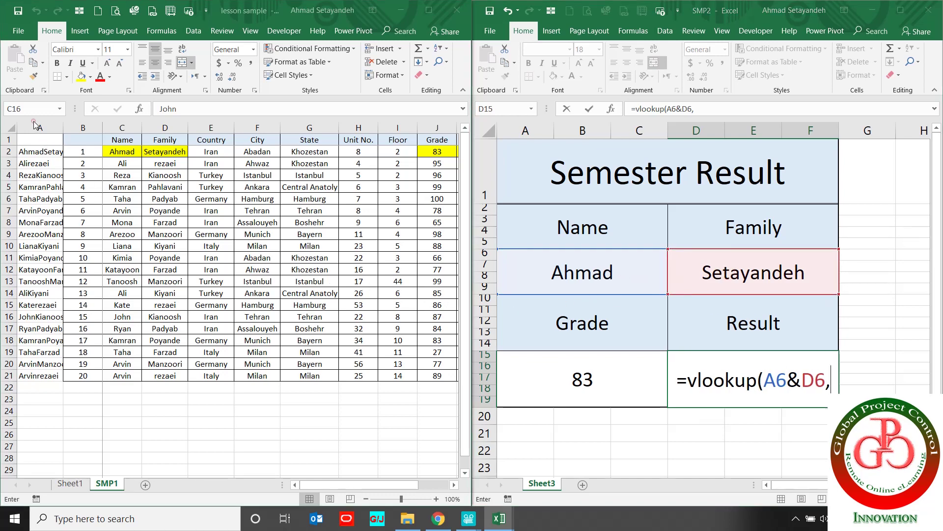
click(39, 127)
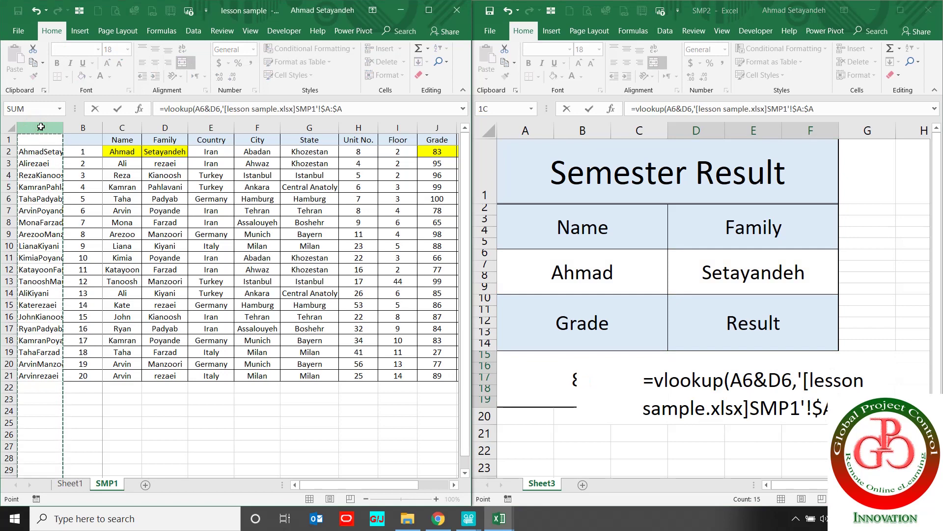
drag(56, 128, 349, 138)
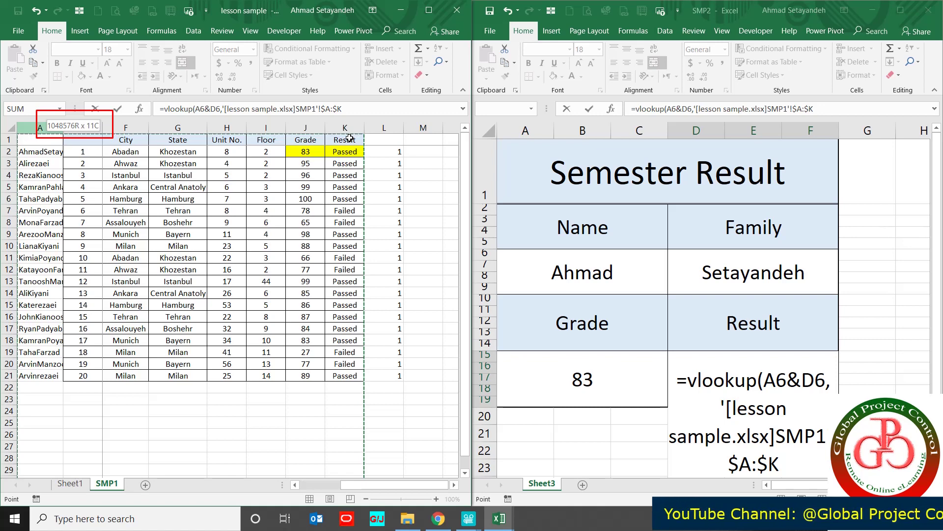
Step: Complete the Result VLOOKUP with column index 11 and an exact match (FALSE), and commit it
text(,11)
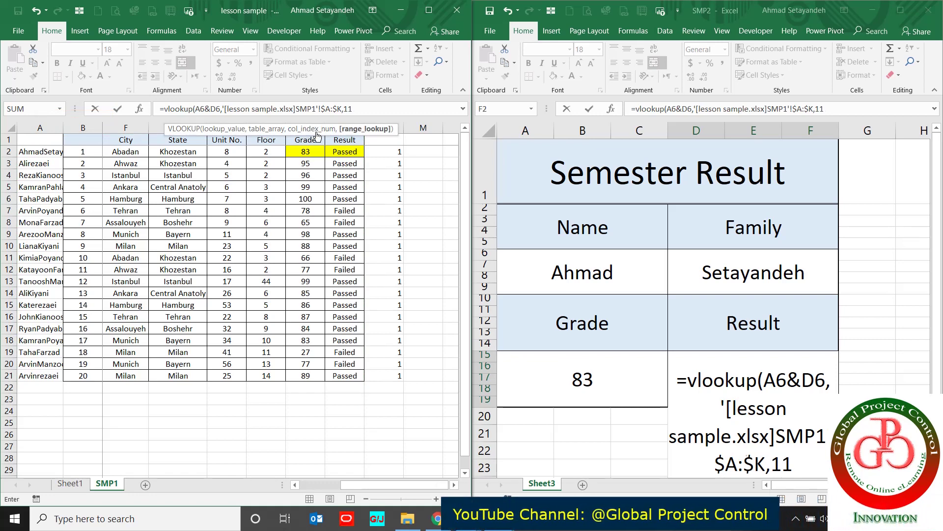
text(,)
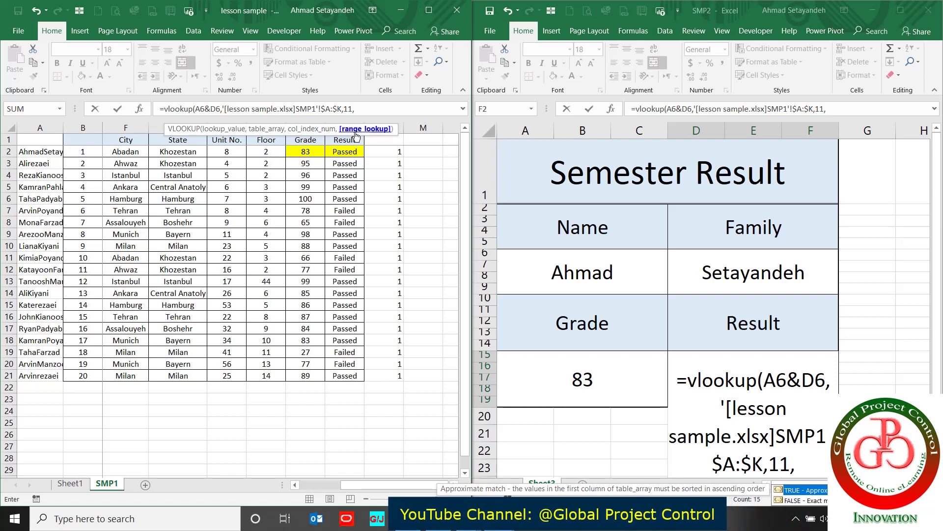
text(fa)
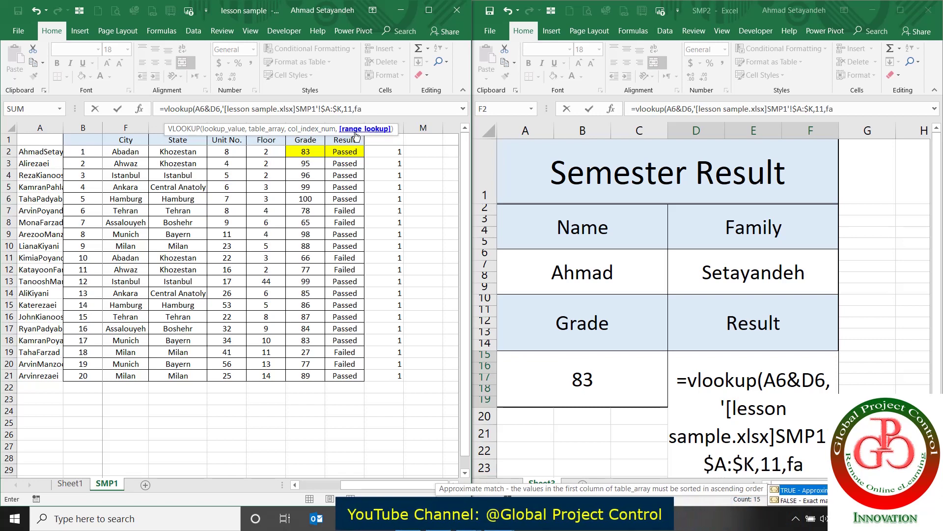
text(lse)
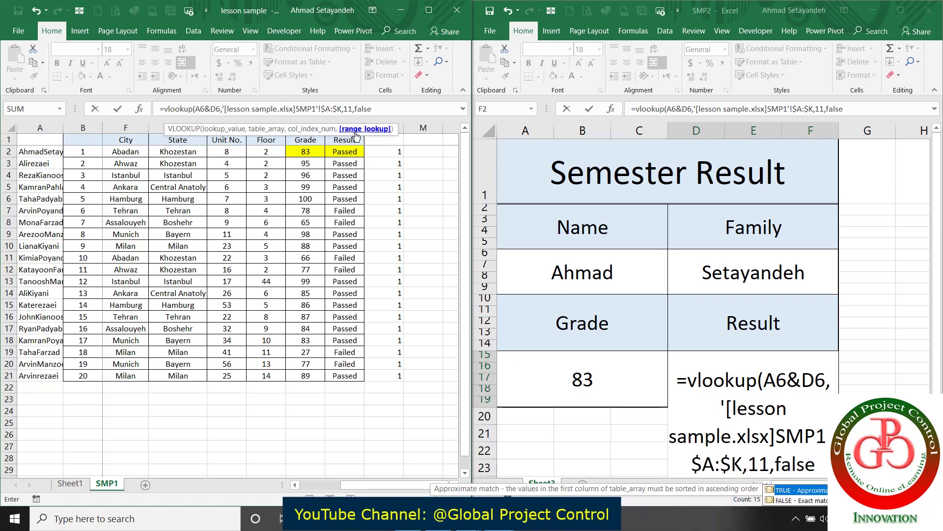
text())
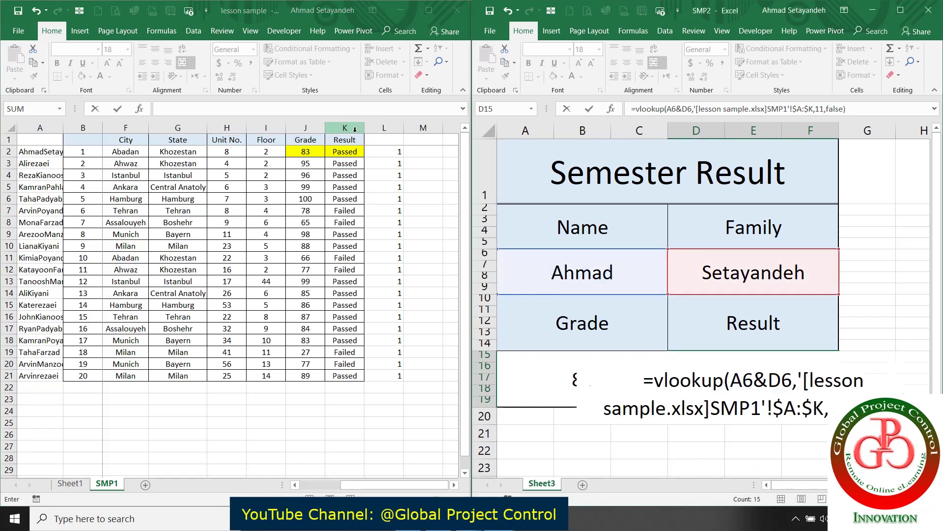
key(Return)
click(692, 389)
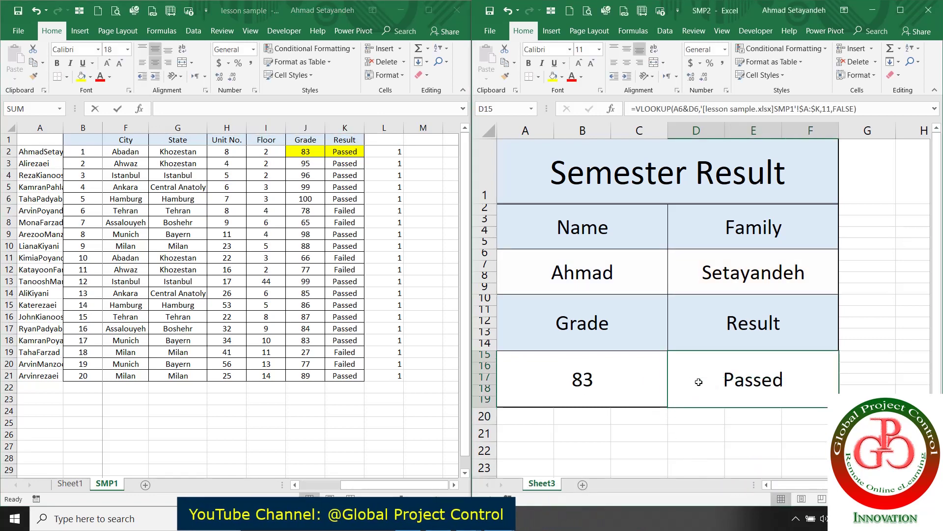
key(shift+Left)
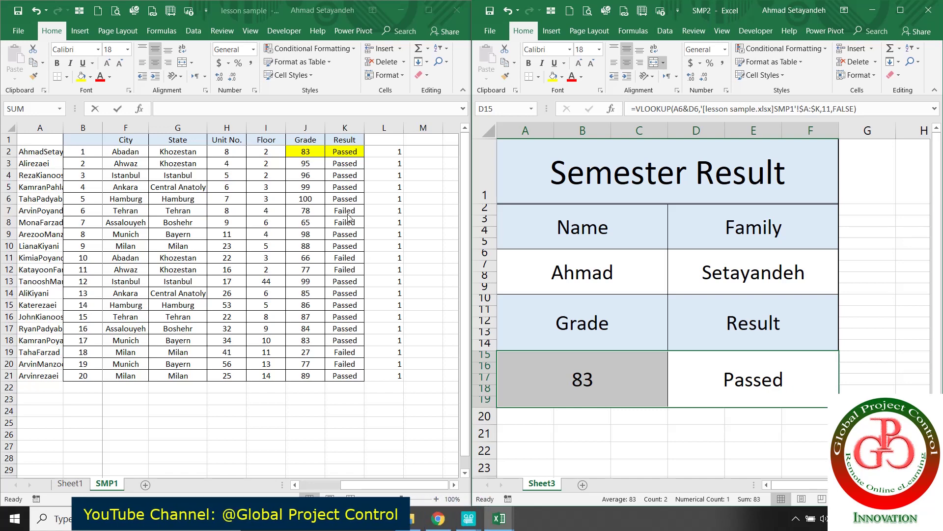
Step: Group the combined-name key column A on the SMP1 sheet as an outline
click(334, 150)
scroll(344, 175, left, 3)
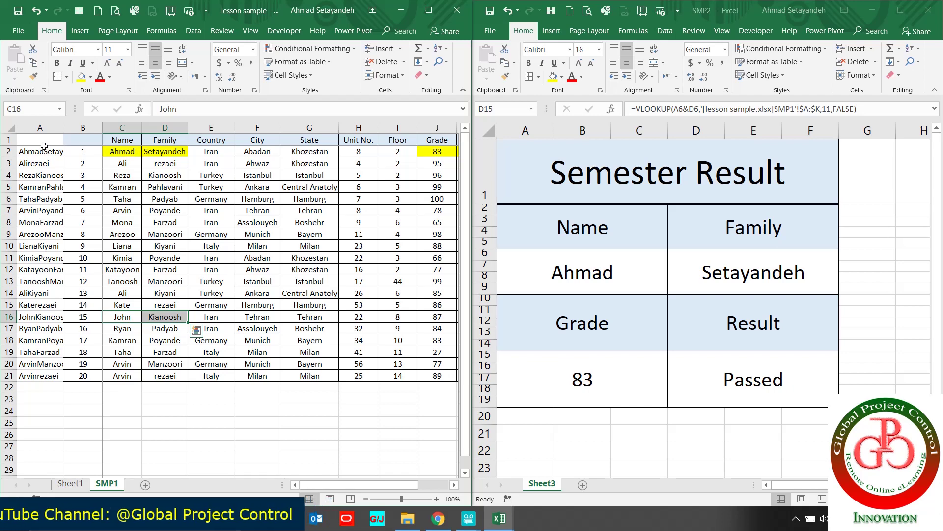
click(49, 127)
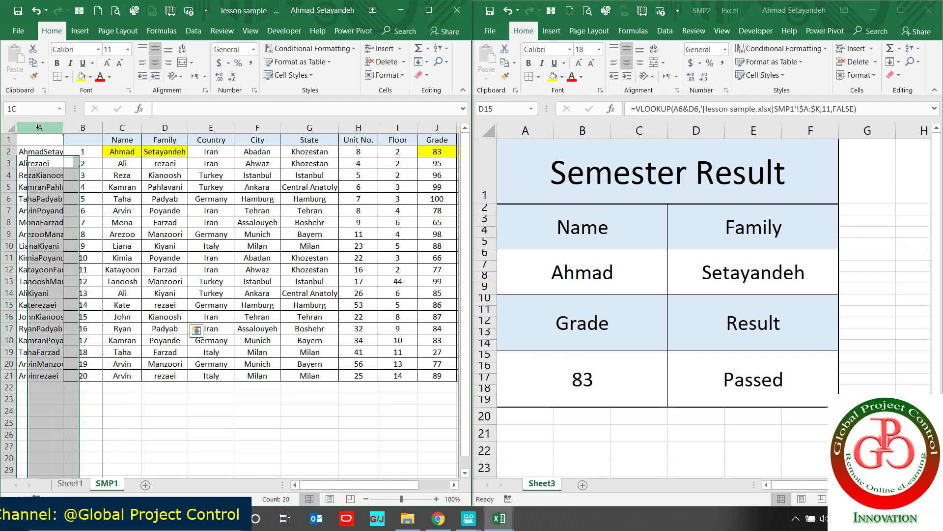
click(193, 31)
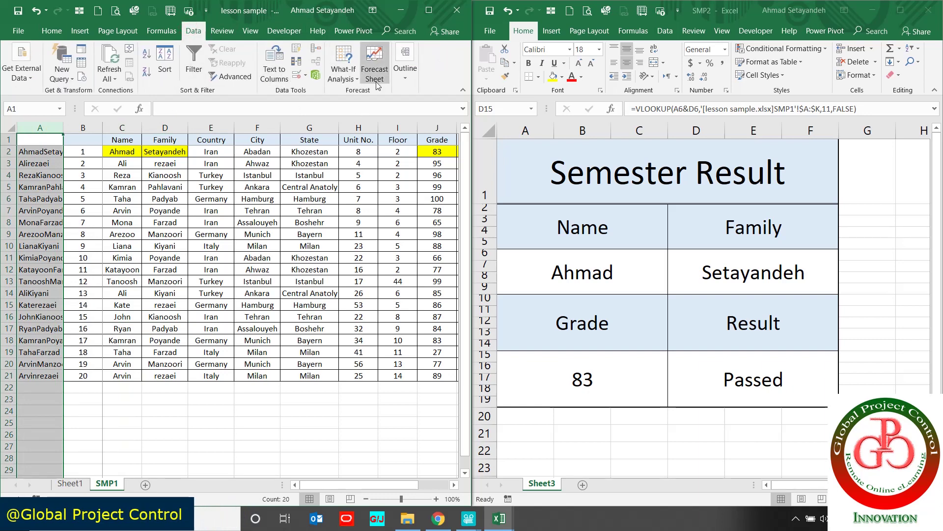
click(403, 78)
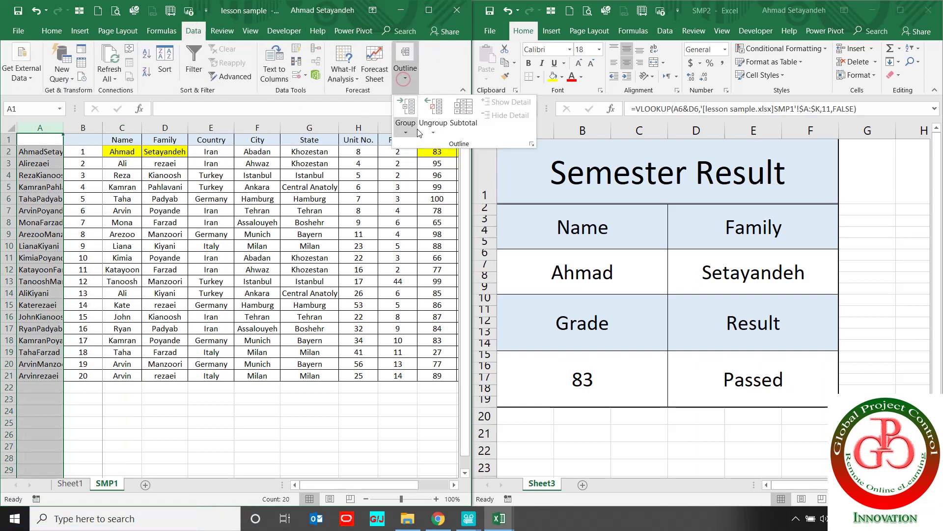
click(408, 111)
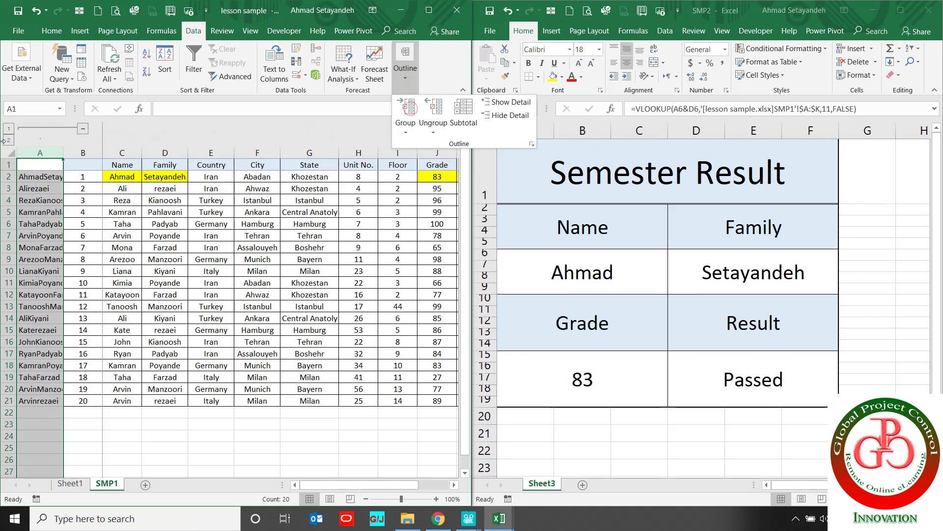
Step: Collapse the outline group on the SMP1 sheet to hide the combined-name column A
click(82, 129)
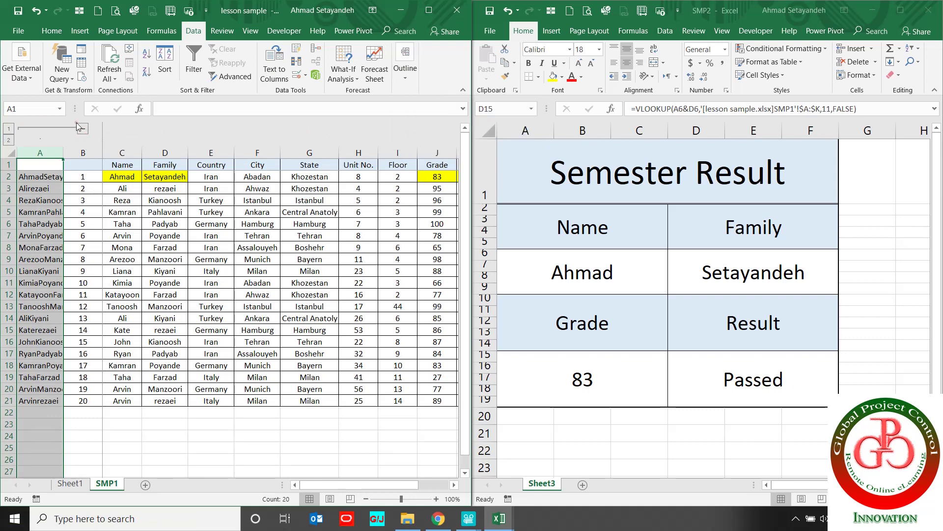
click(94, 214)
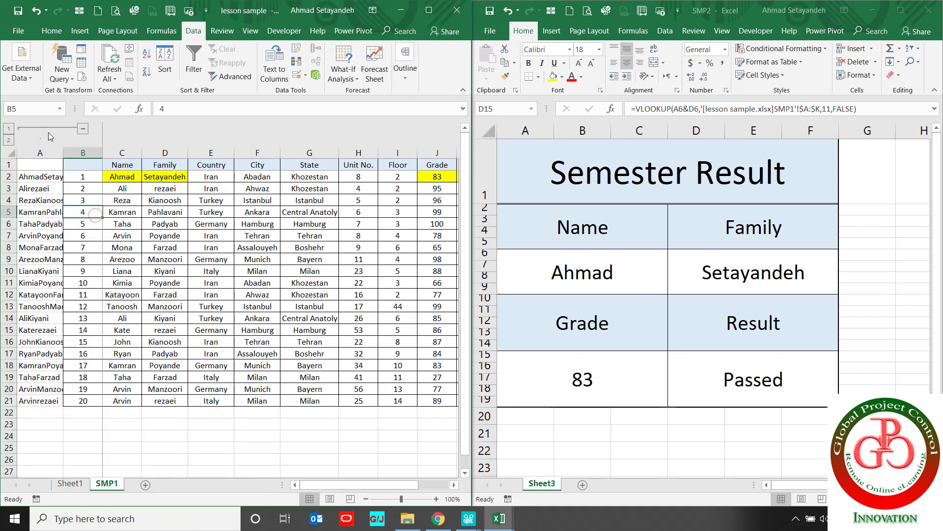
click(45, 127)
click(137, 250)
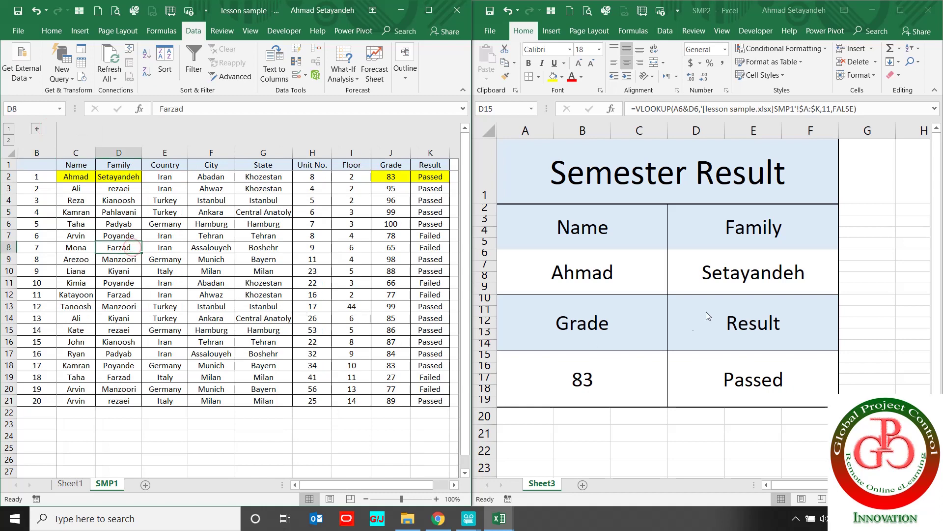
Step: Test the Semester Result form by entering the name and family name of the student in row 6 of SMP1
click(702, 278)
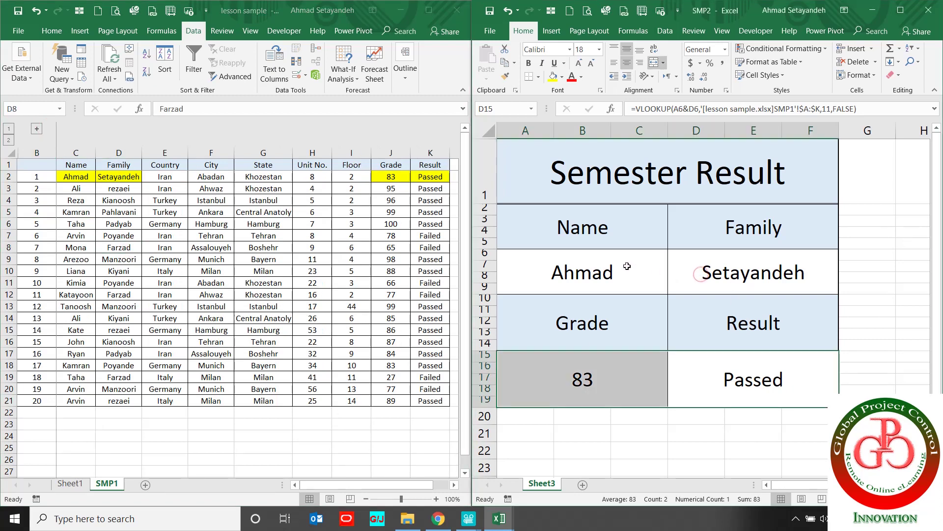
click(627, 266)
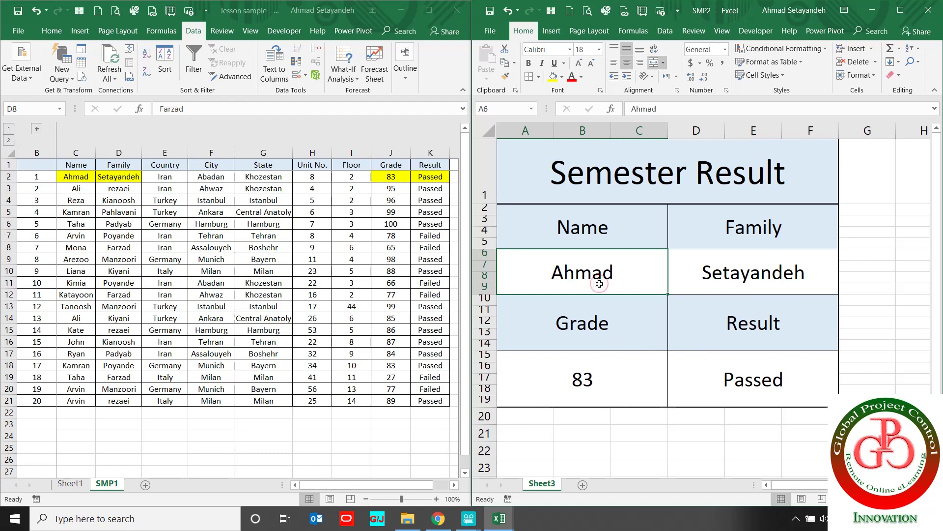
text(Taha)
key(Tab)
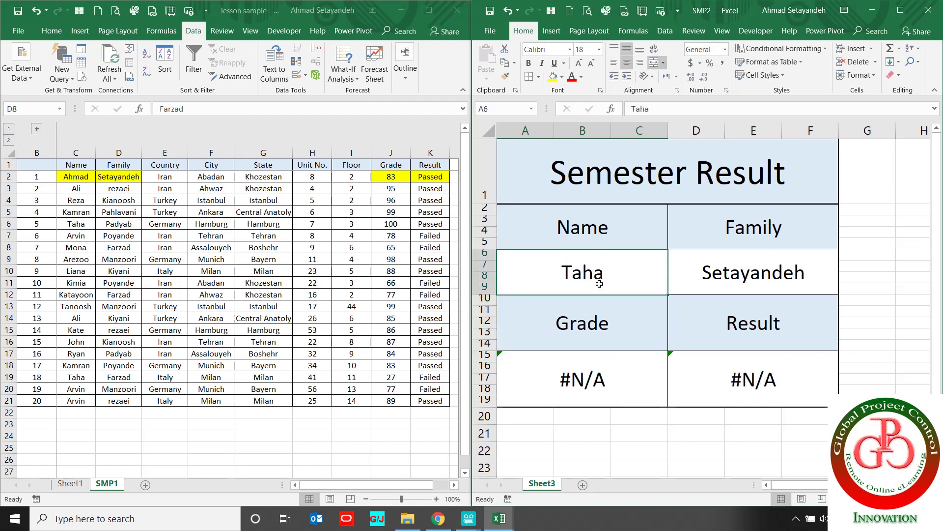
text(Padyab)
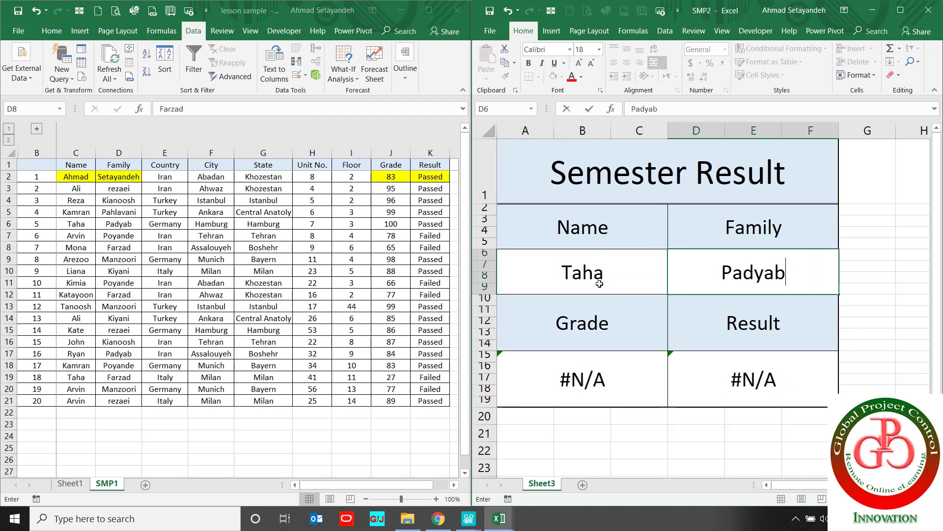
key(Return)
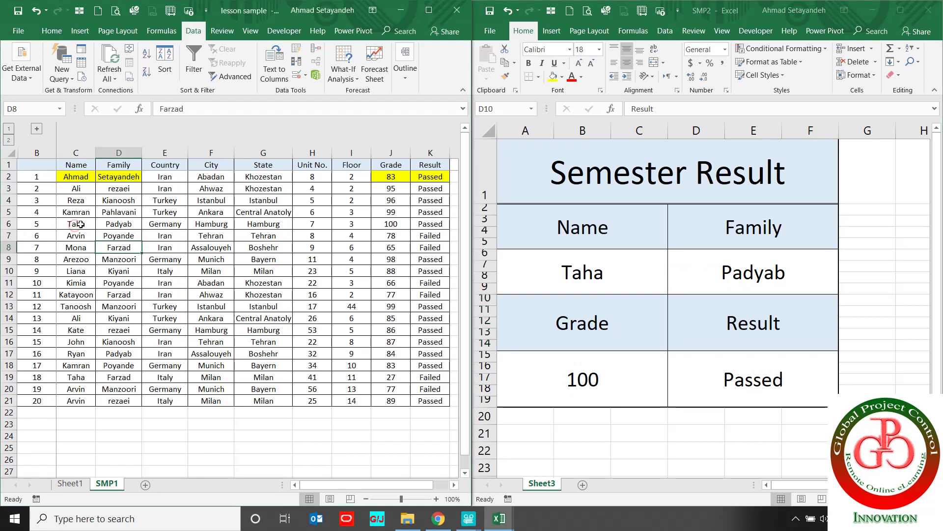
Step: Highlight the whole of row 6 on the SMP1 sheet with yellow fill
drag(74, 224, 117, 223)
click(51, 30)
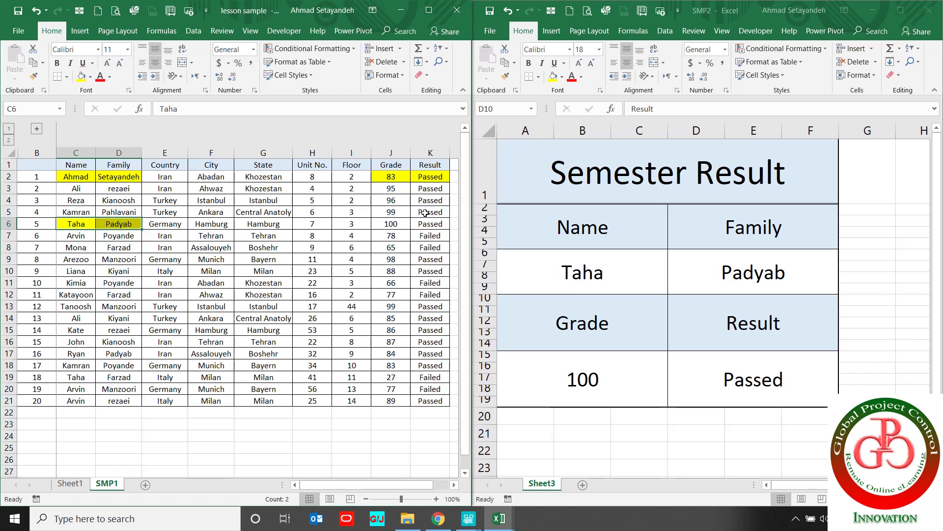
drag(429, 223, 399, 223)
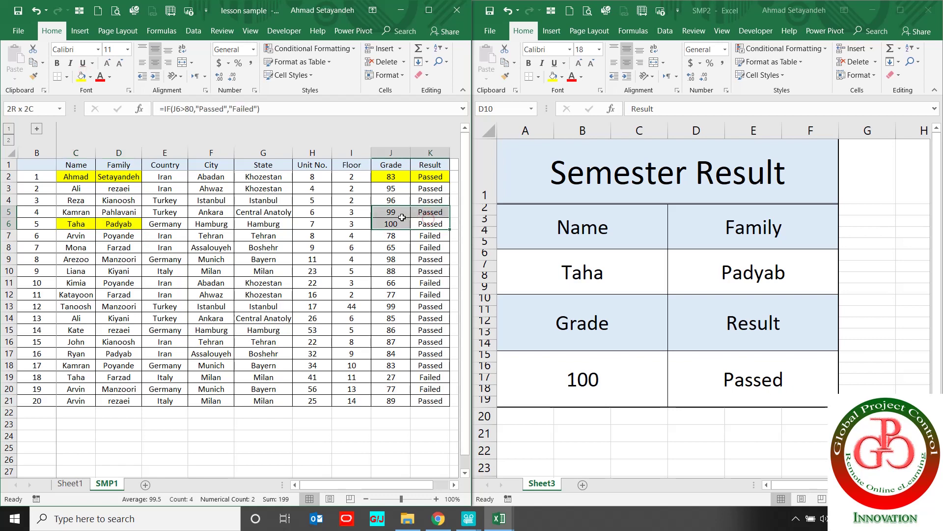
click(81, 76)
click(3, 223)
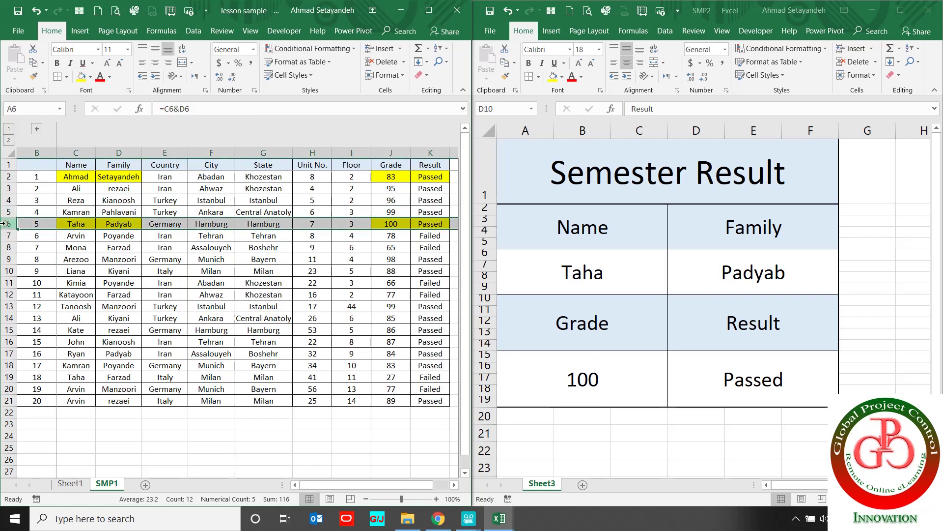
click(81, 76)
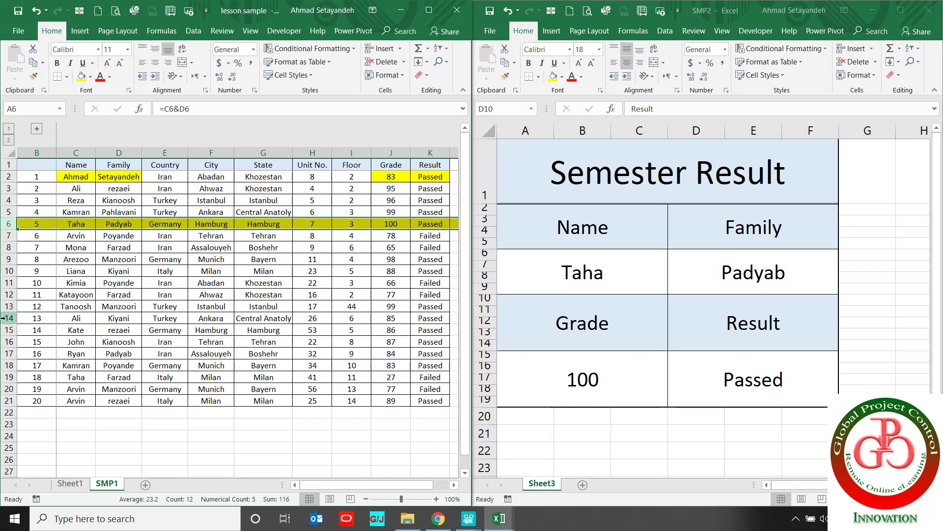
Step: Highlight the whole of row 15 on the SMP1 sheet with yellow fill
click(4, 353)
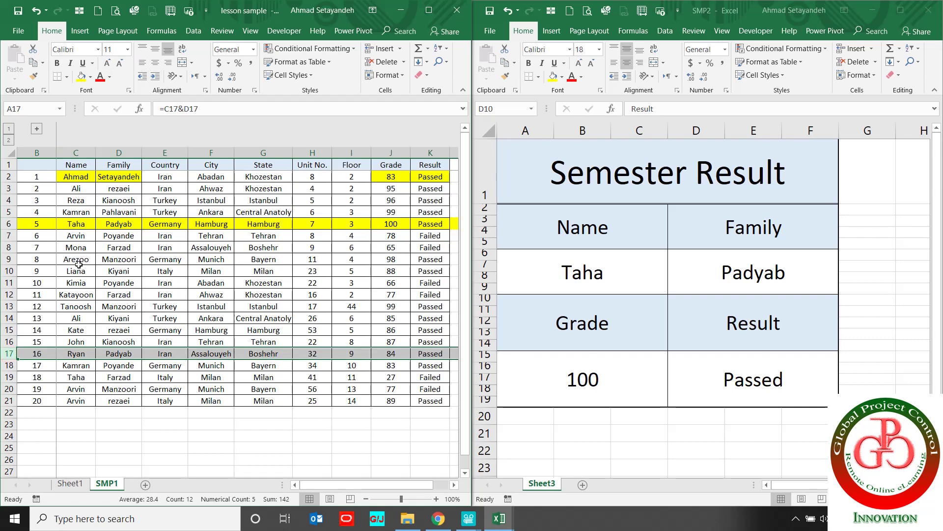
click(9, 329)
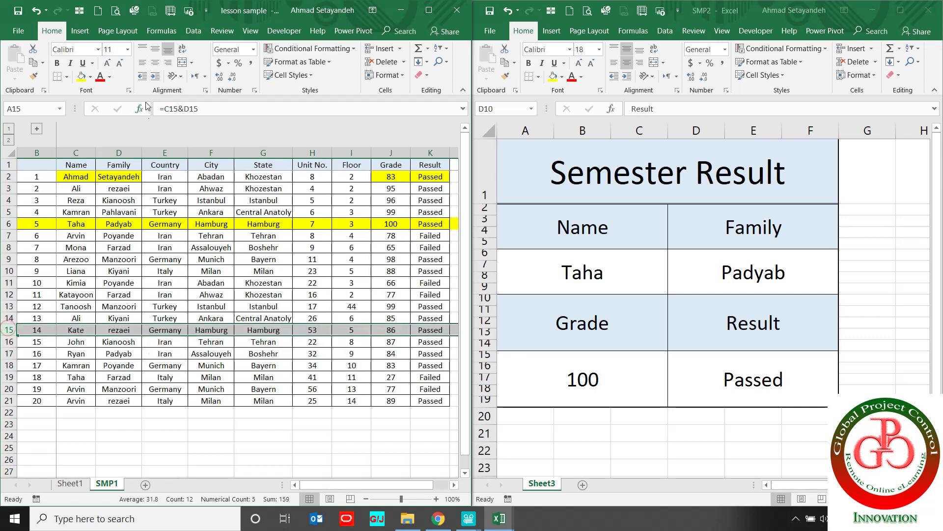
click(81, 76)
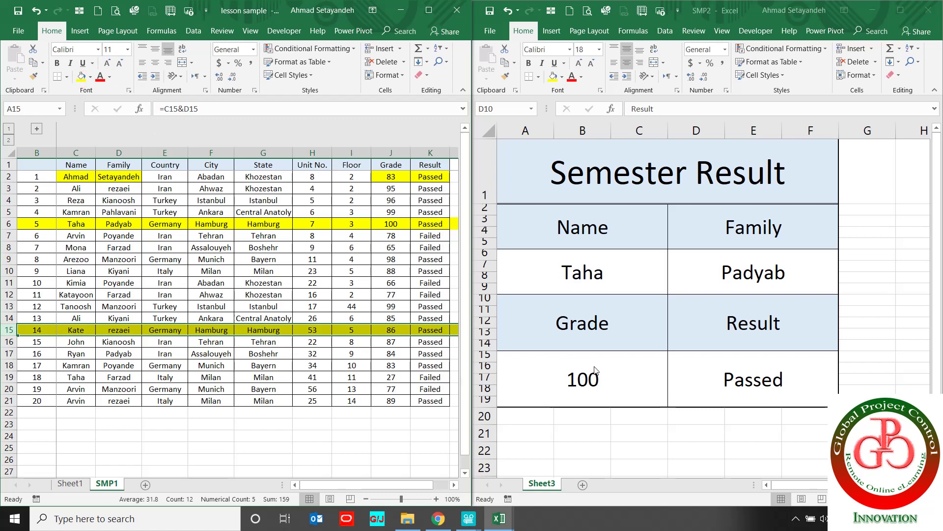
Step: Enter the name and family name of the student in row 15 of SMP1 into the Semester Result form
click(592, 274)
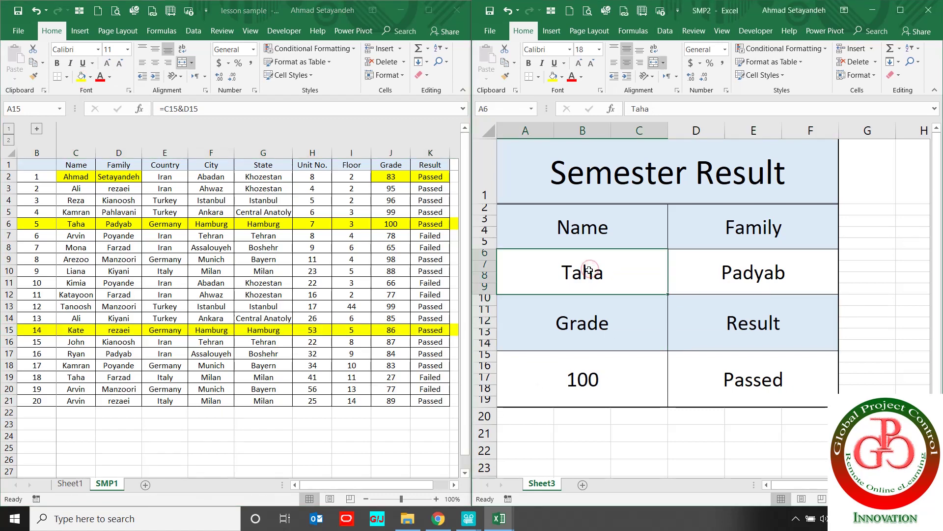
text(Kate)
key(Tab)
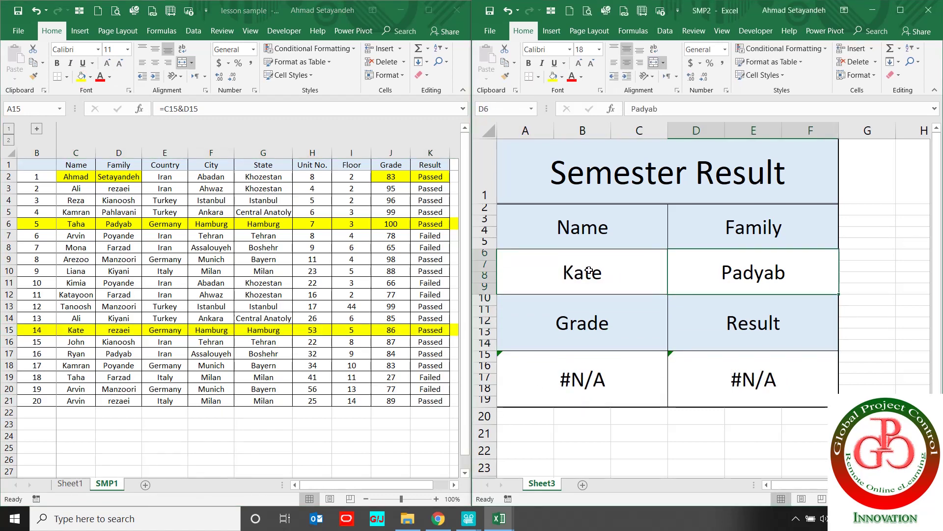
text(Rezaei)
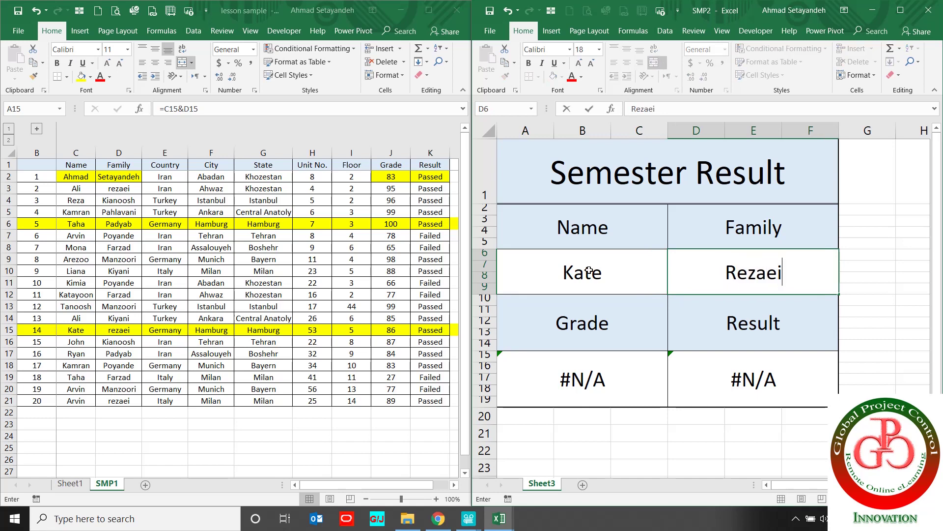
key(Return)
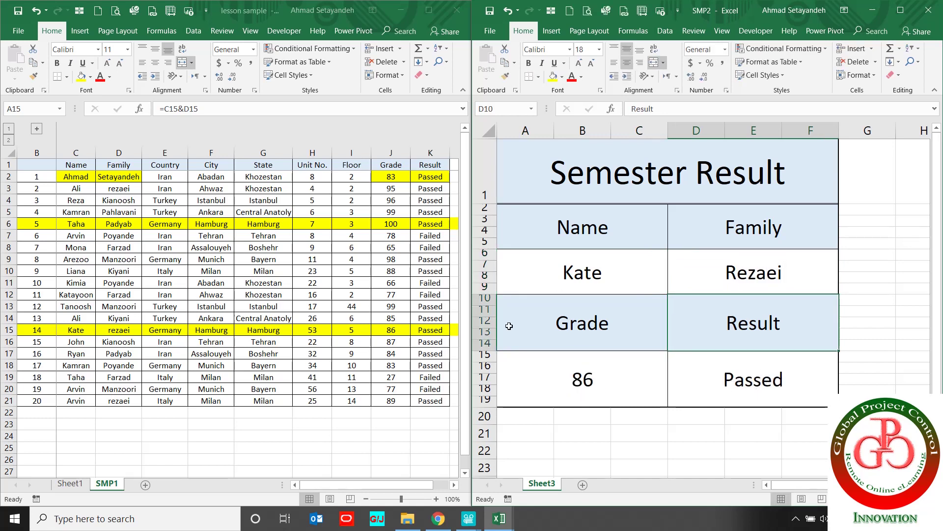
Step: Highlight the whole of row 2 on the SMP1 sheet with yellow fill
click(56, 286)
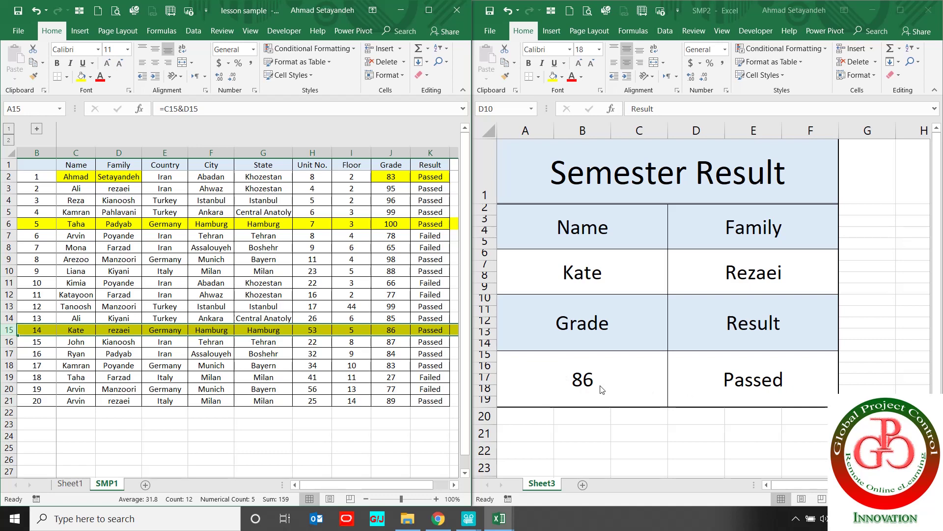
click(10, 178)
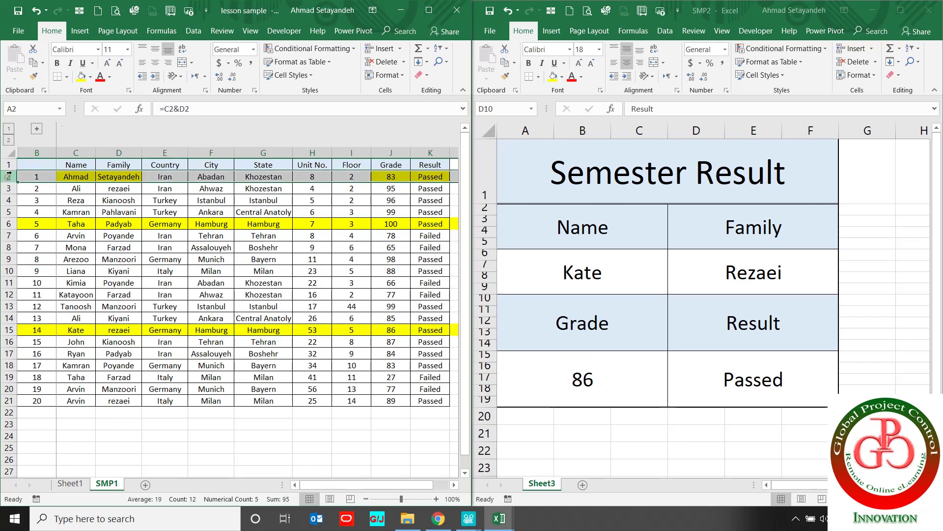
click(81, 75)
click(372, 268)
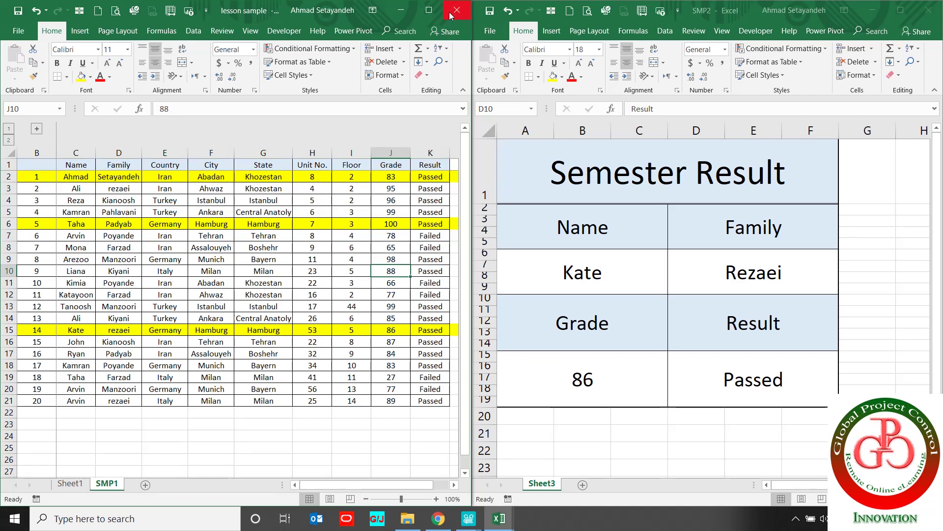
Step: Save and close both the lesson sample workbook and the SMP2 workbook
click(17, 10)
click(457, 9)
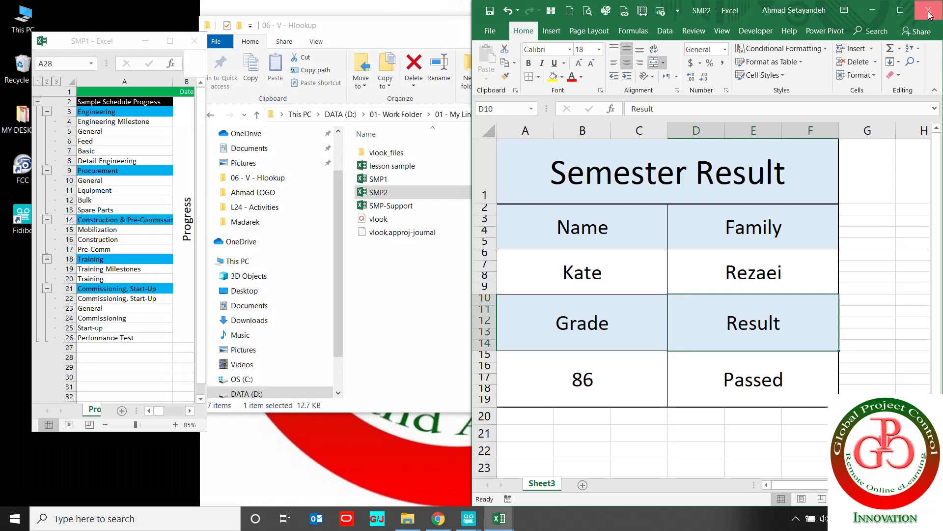
click(930, 21)
click(407, 274)
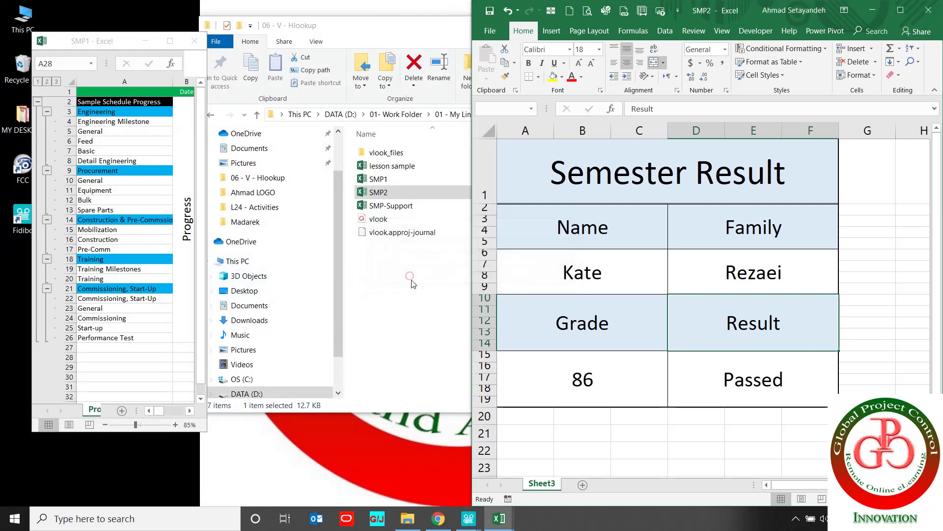
Step: Open the SMP-Support workbook from the 06 - V - Hlookup folder and arrange it side by side with the SMP1 workbook
click(126, 378)
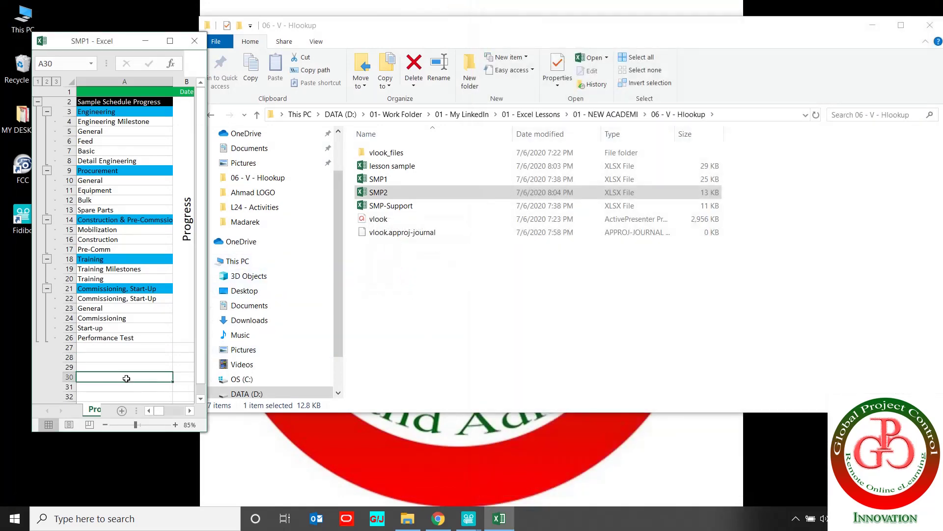
key(super+Left)
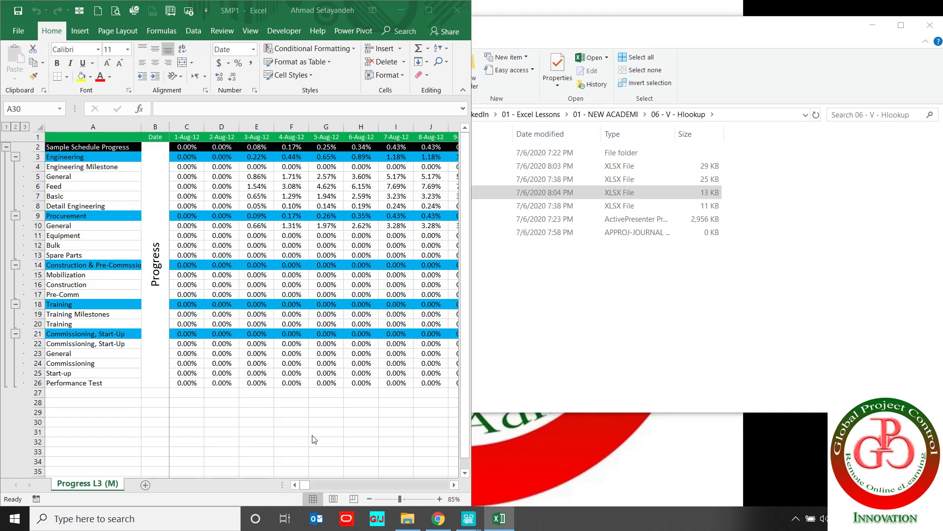
click(528, 338)
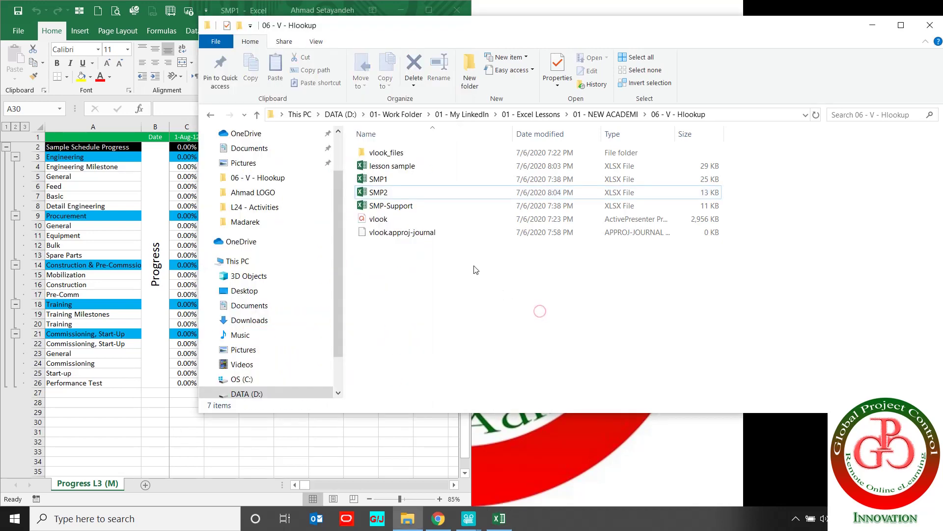
click(437, 233)
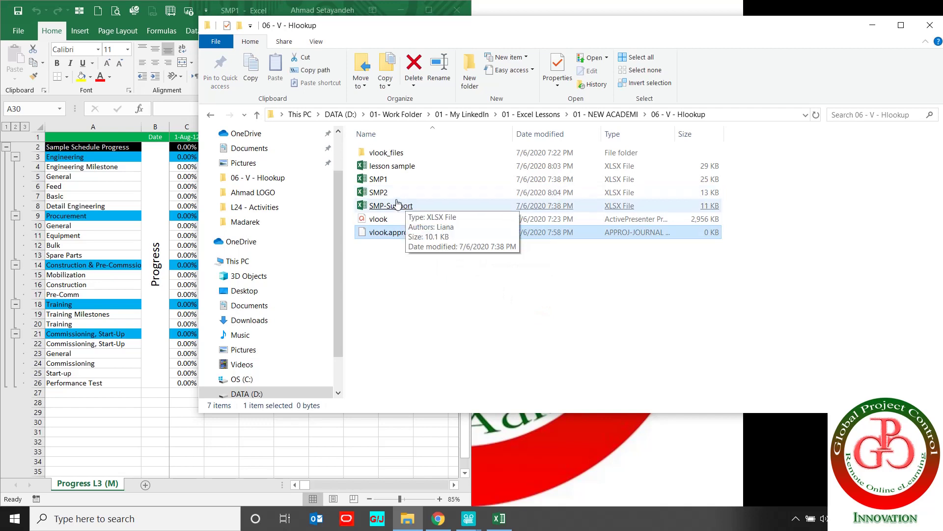
click(390, 197)
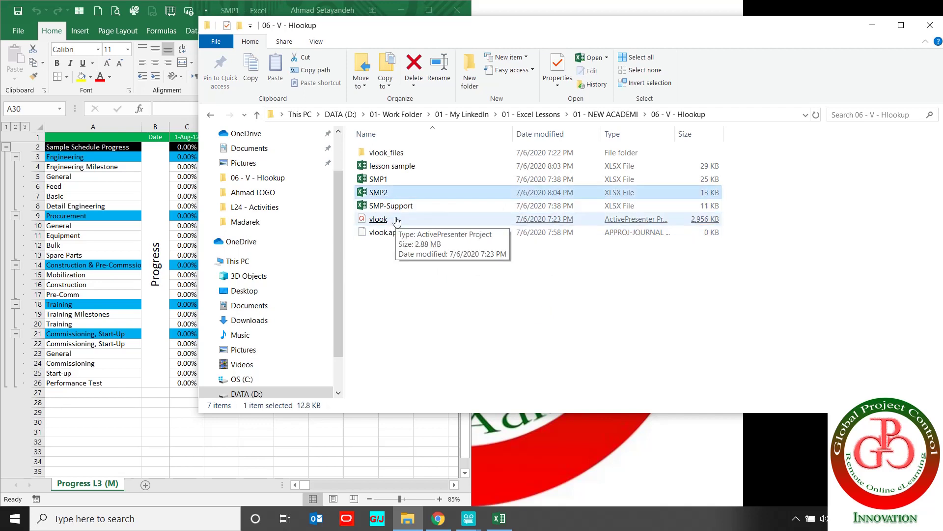
click(398, 209)
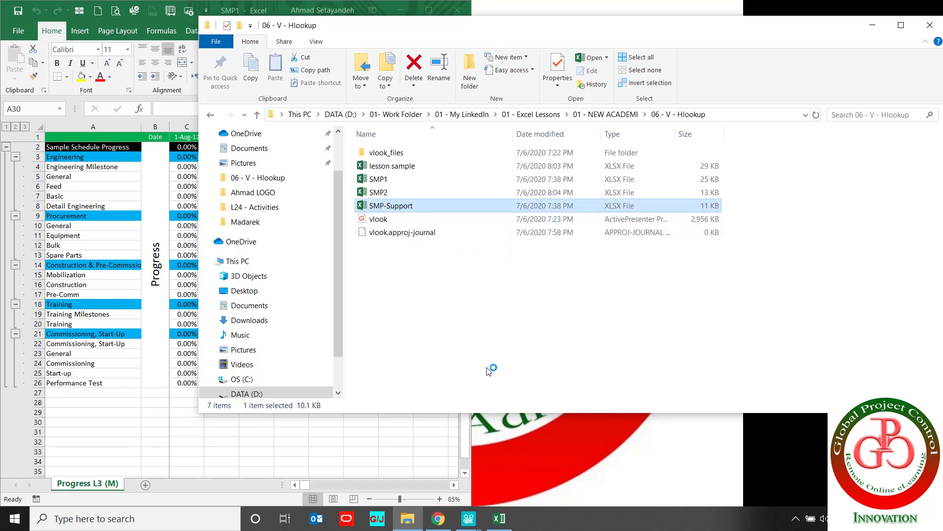
click(387, 462)
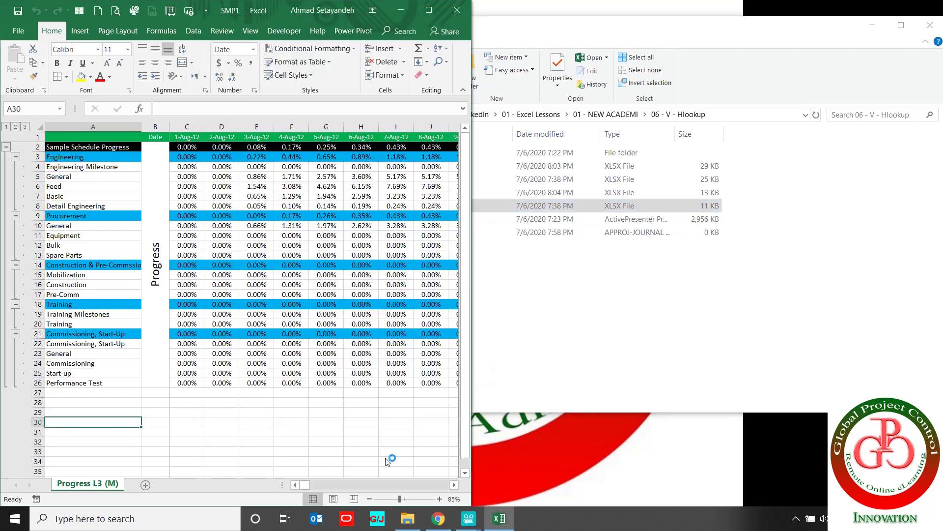
click(375, 435)
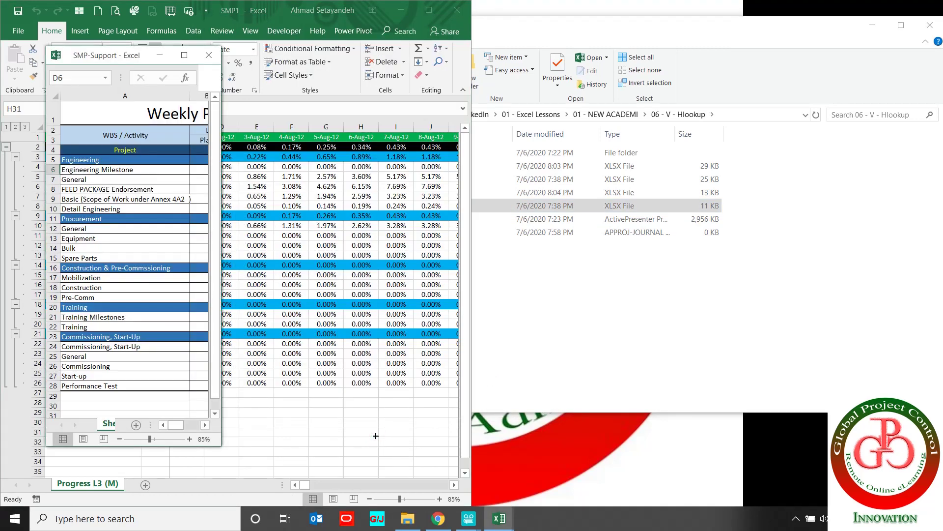
key(super+Right)
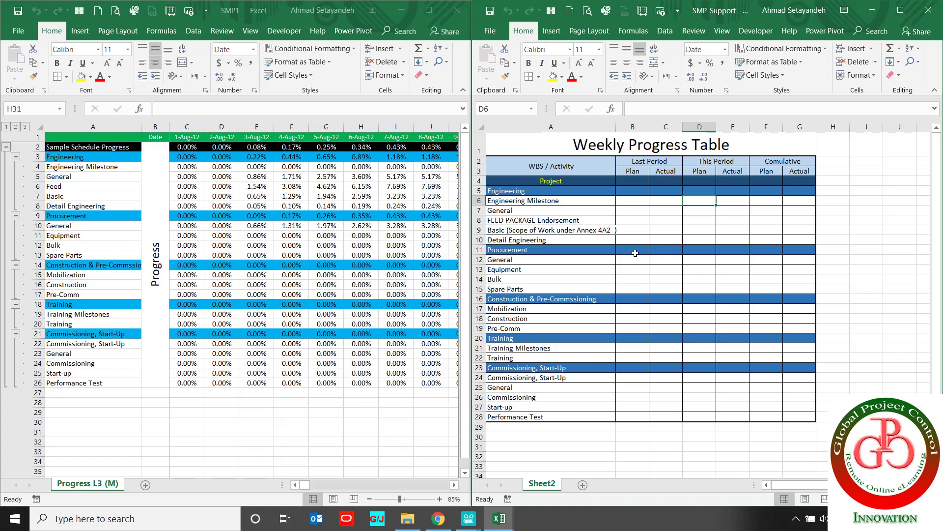
Step: Examine the Plan columns under Last Period, This Period and Cumulative in the Weekly Progress Table
click(637, 204)
click(642, 190)
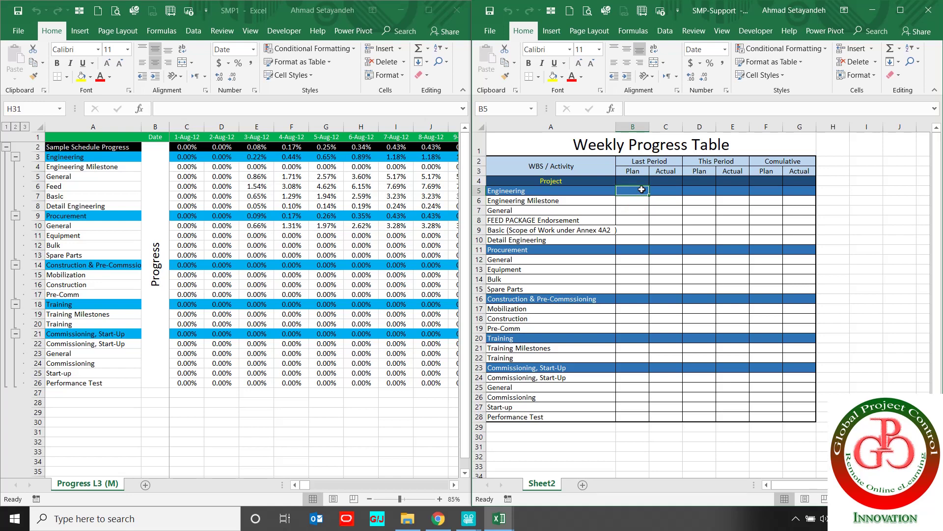
click(640, 172)
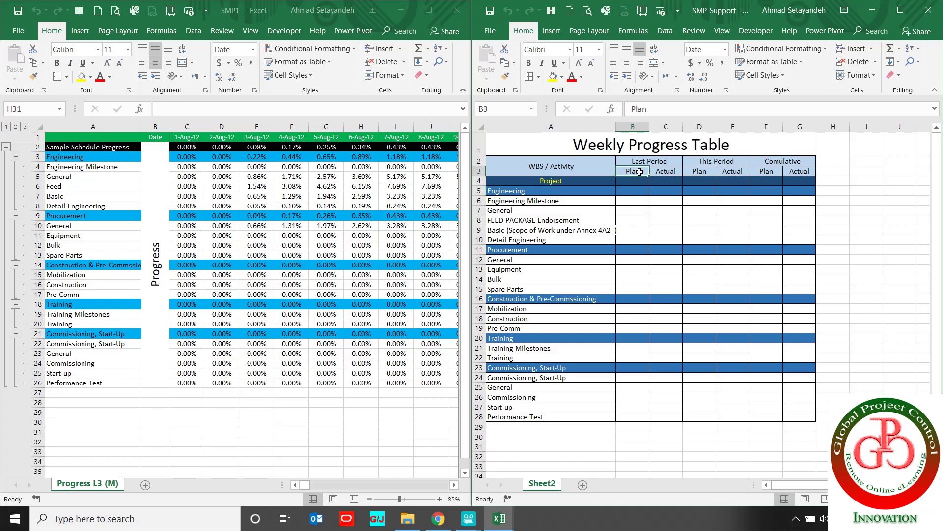
ctrl+click(702, 172)
ctrl+click(766, 172)
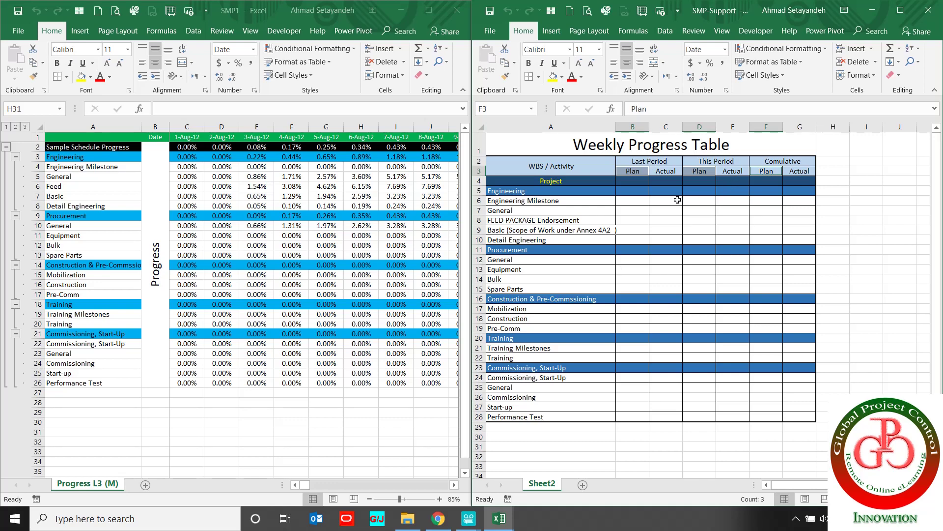
click(641, 203)
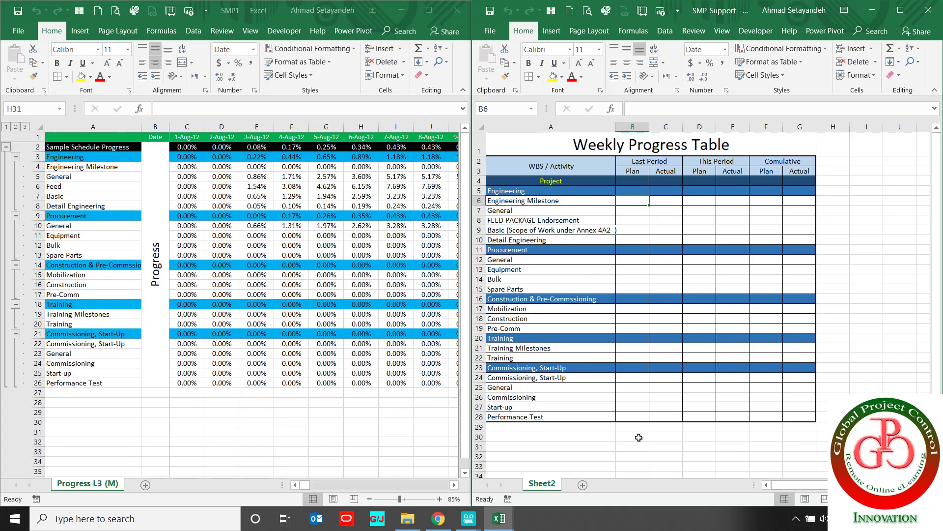
Step: Enter the date 10-Aug-2012 in B29, beneath the Last Period Plan column of the Weekly Progress Table
click(479, 171)
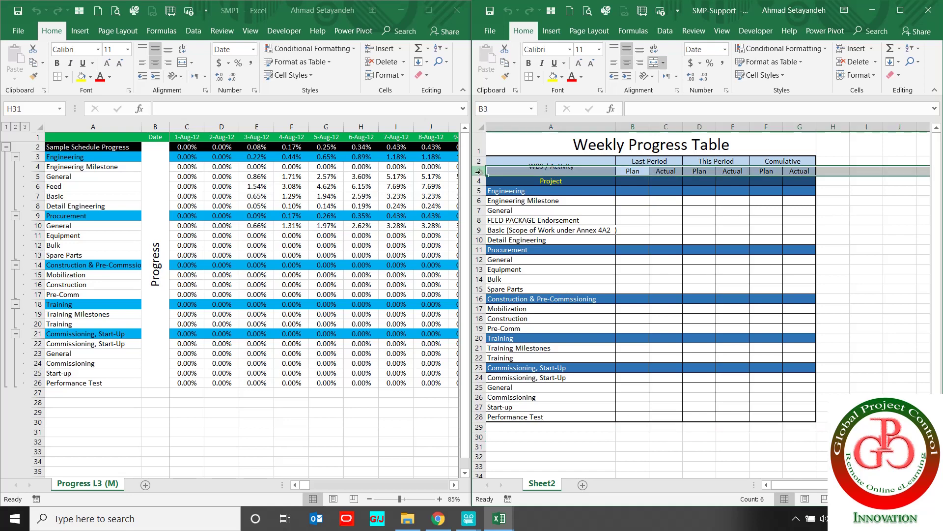
right_click(479, 172)
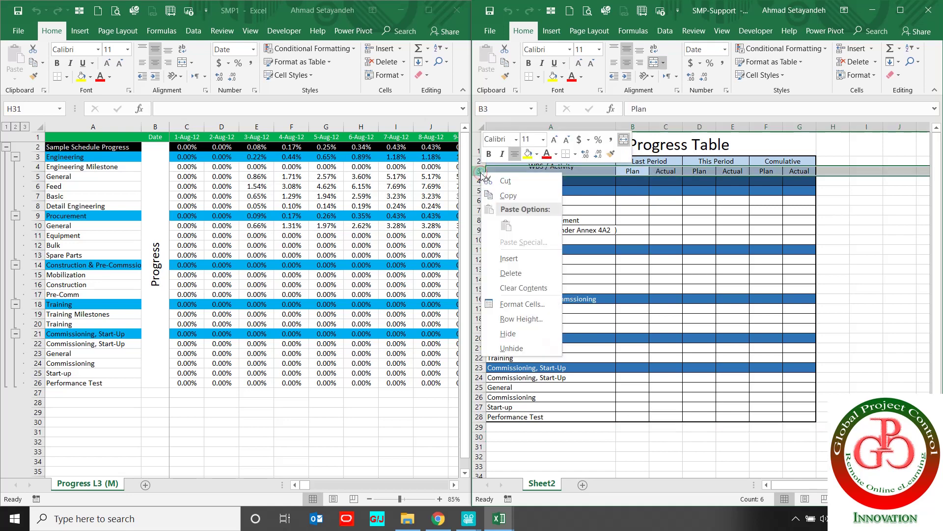
click(630, 428)
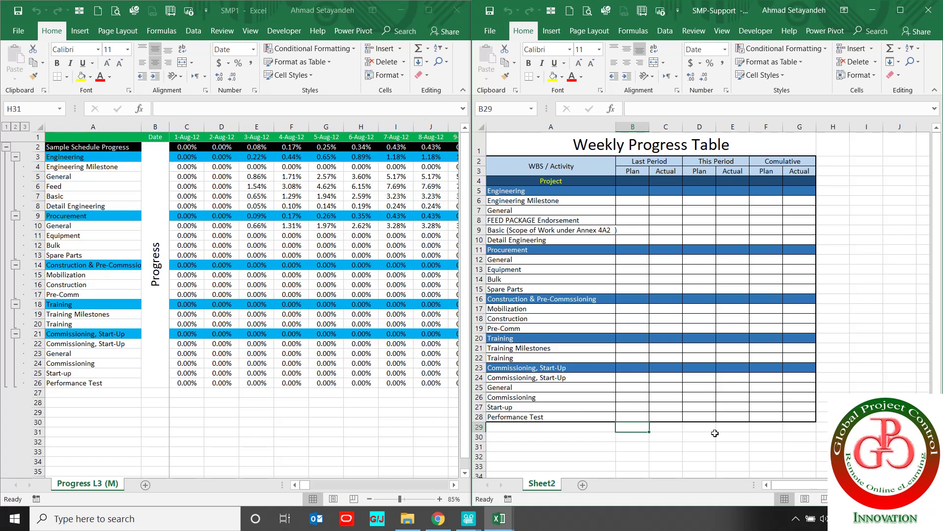
text(10-aug-)
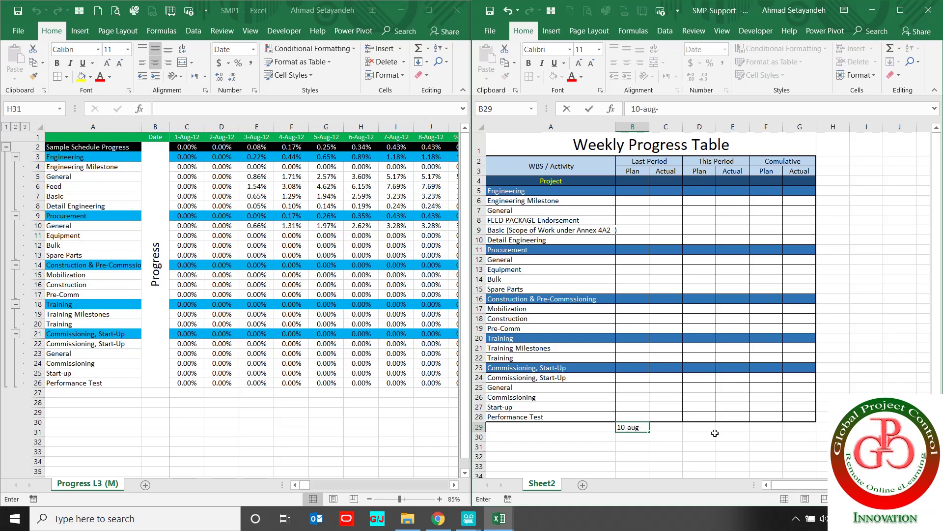
text(2012)
key(Return)
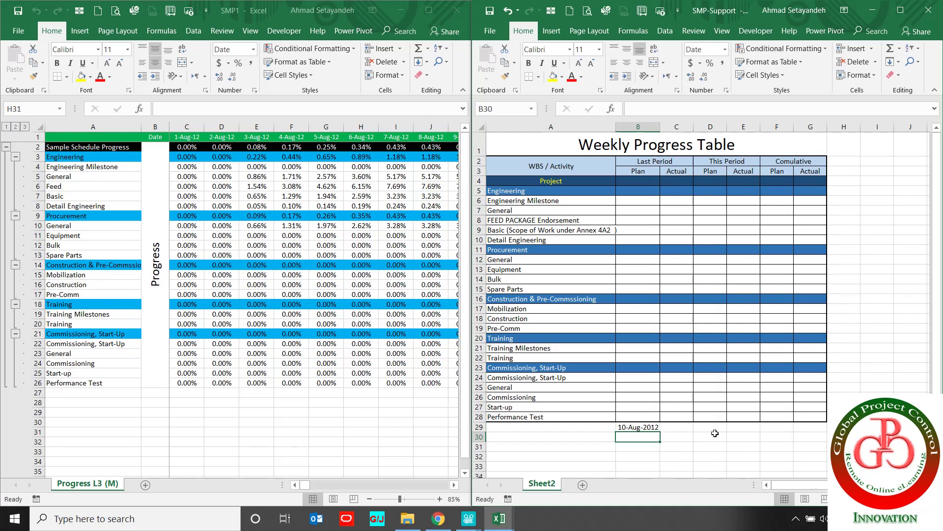
key(Up)
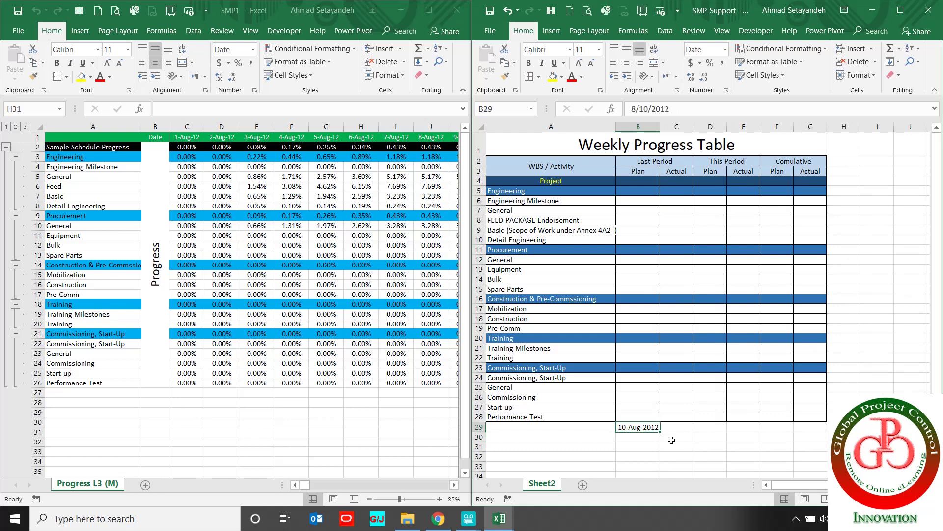
Step: Calculate the date seven days after B29 in F29, beneath the Cumulative Plan column, with the formula =B29+7
key(ctrl+c)
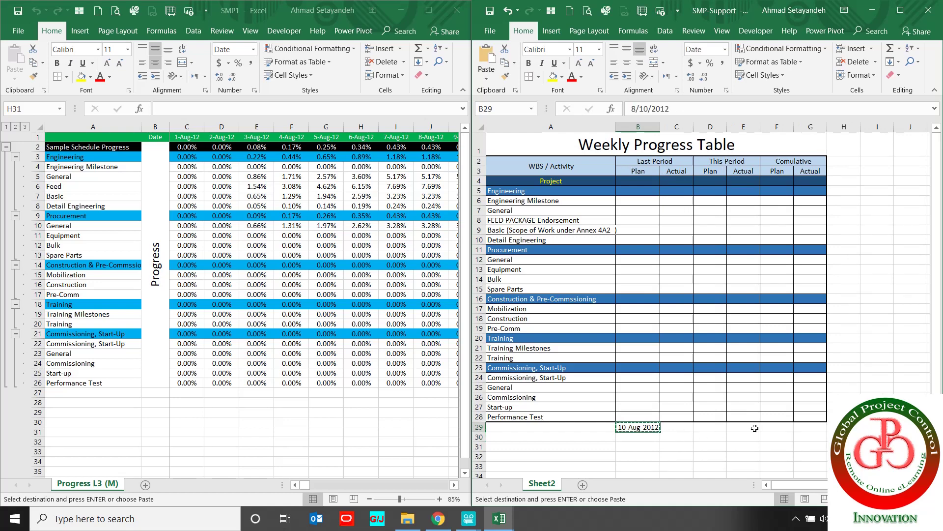
click(770, 430)
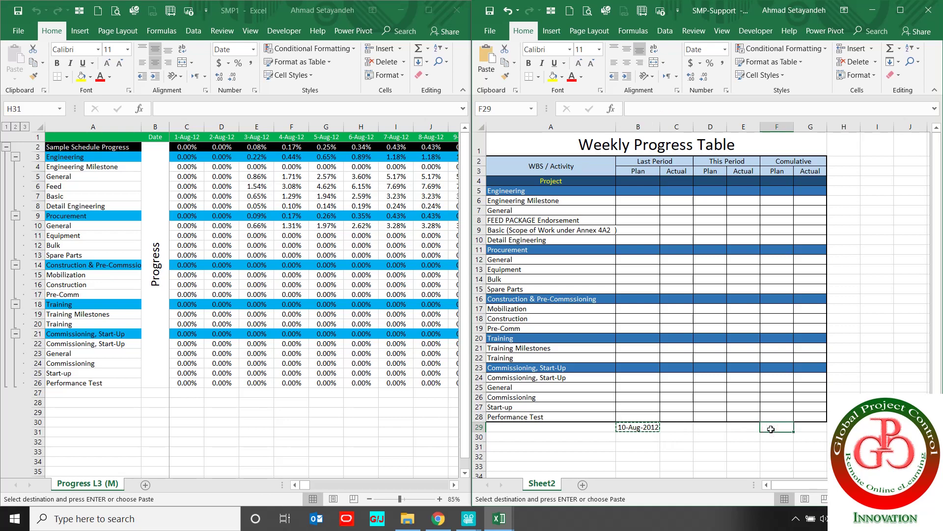
text(=)
key(Left)
key(Left)
key(Left)
key(Left)
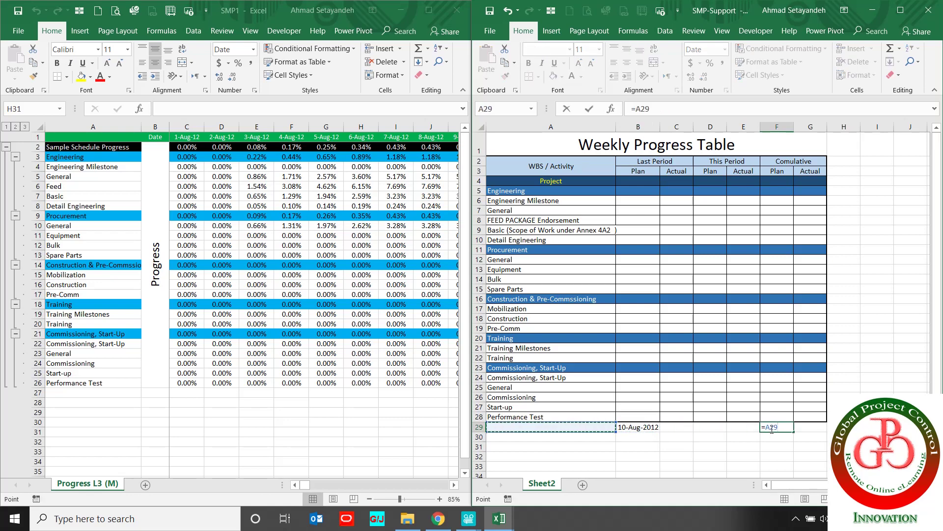
text(+7)
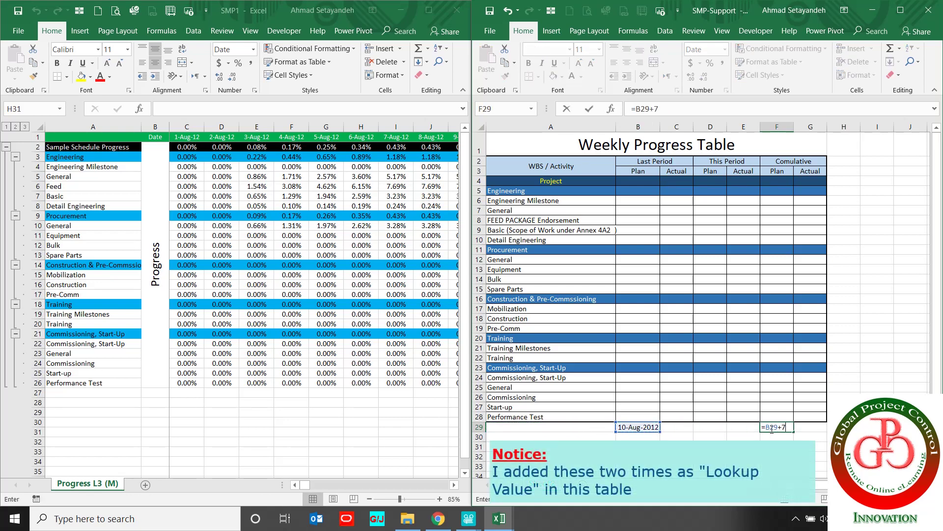
key(ctrl+Return)
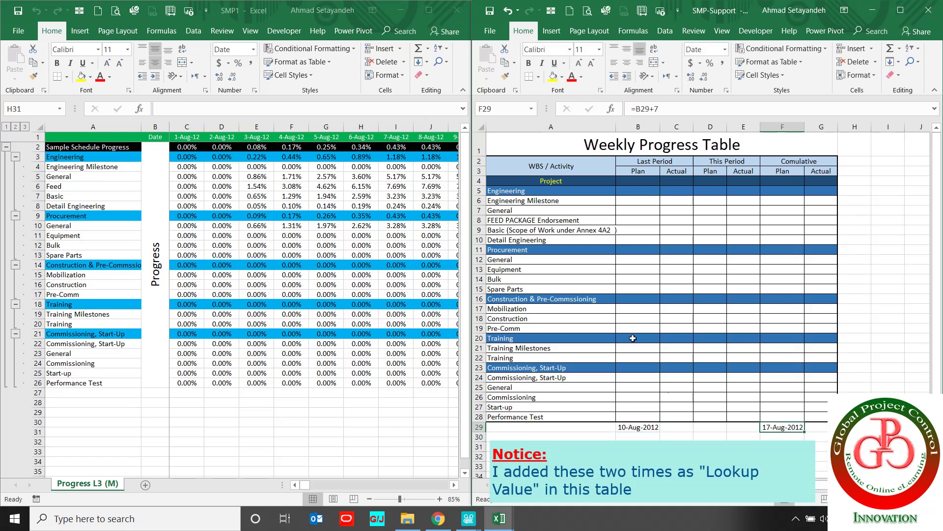
Step: Start an HLOOKUP formula in the Engineering row's Last Period Plan cell, using the date in B29 as lookup value
click(631, 199)
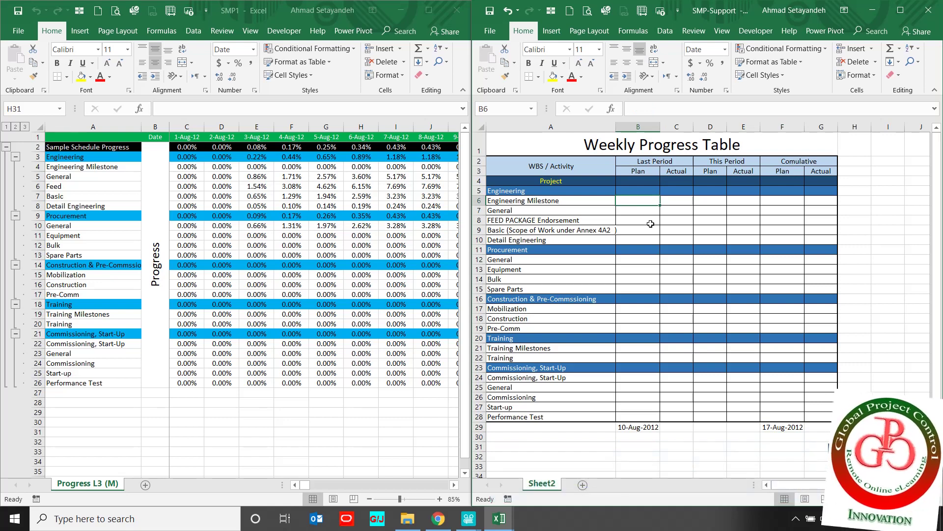
key(Up)
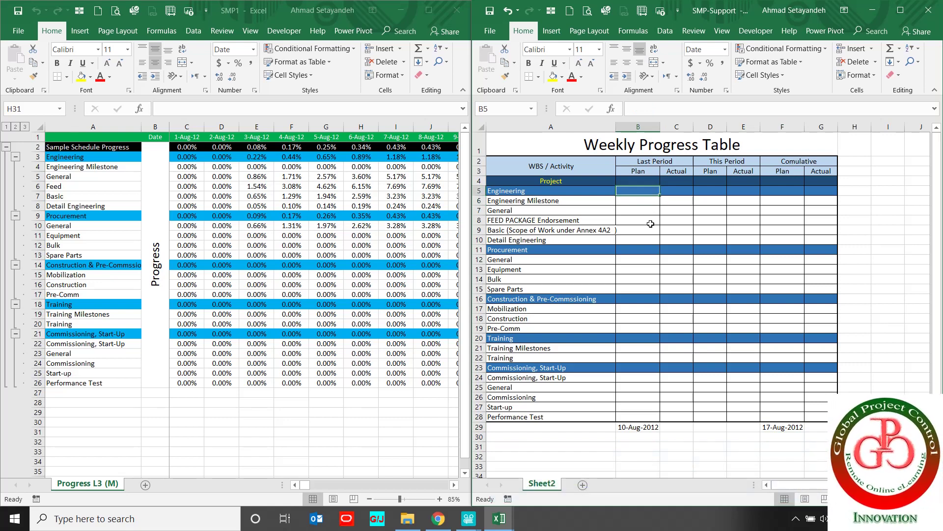
text(=hl)
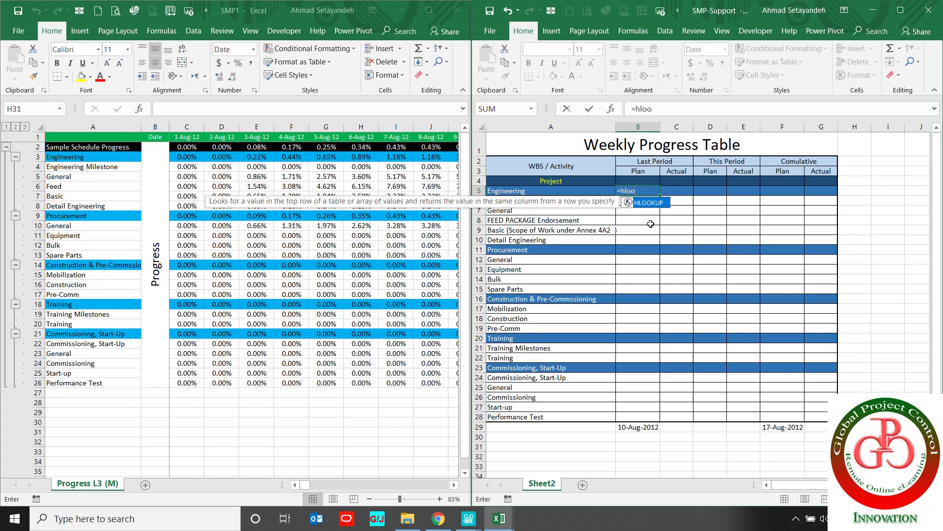
text(oo)
double_click(649, 203)
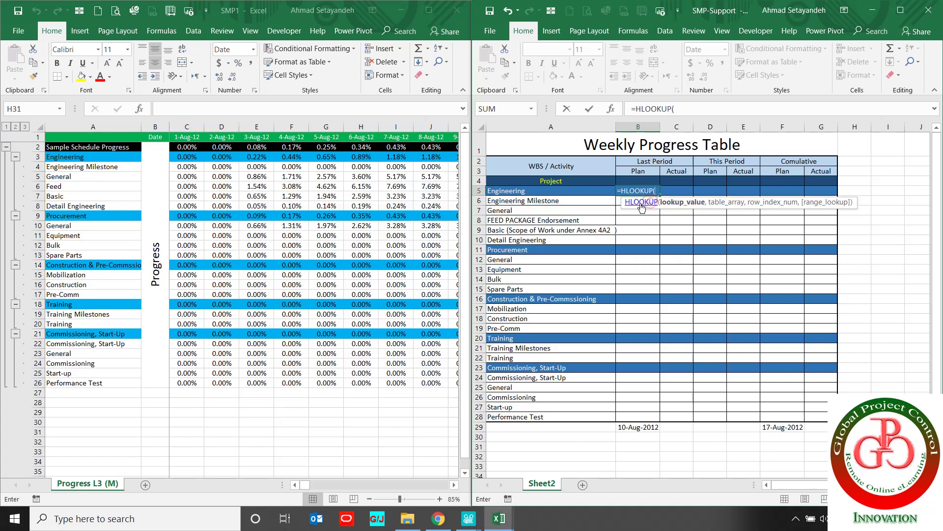
click(526, 191)
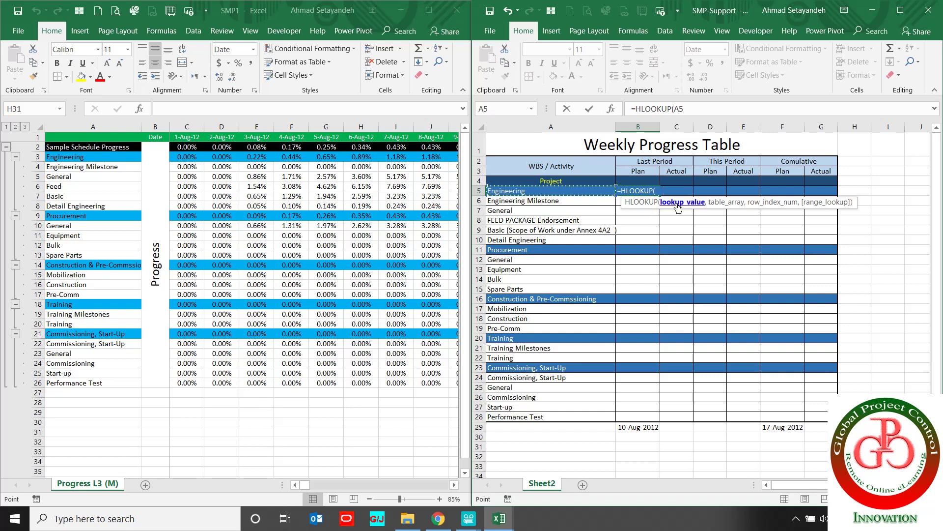
click(634, 427)
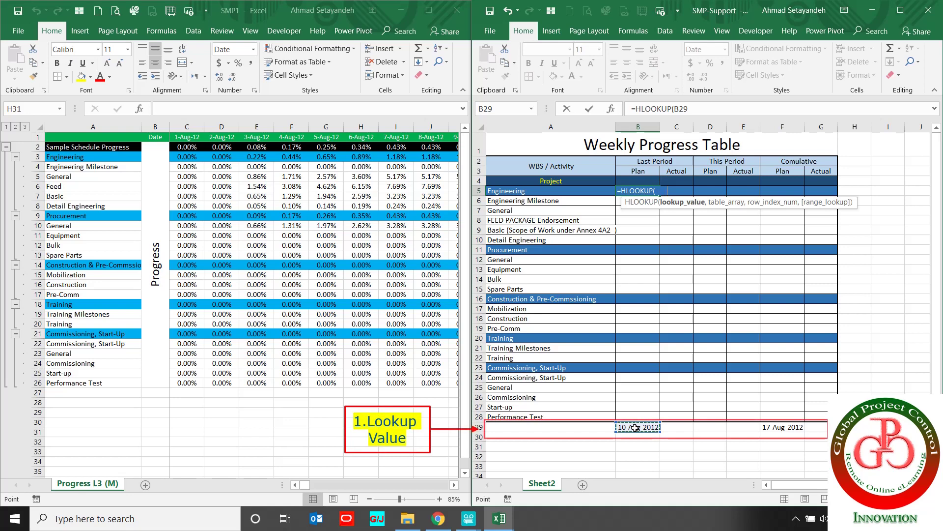
text(,)
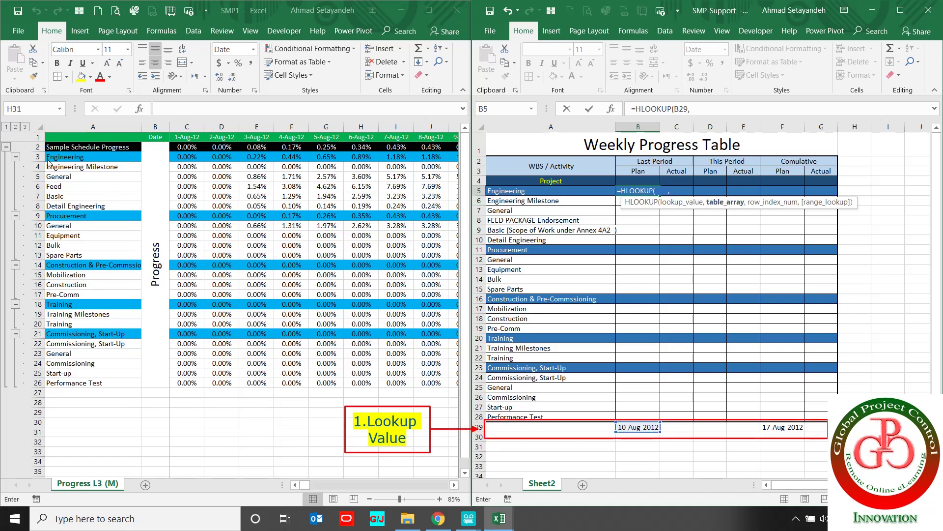
Step: Complete the HLOOKUP with rows 1 to 26 of SMP1's Progress L3 (M) sheet as table array, row index 2 and exact match (FALSE)
click(35, 142)
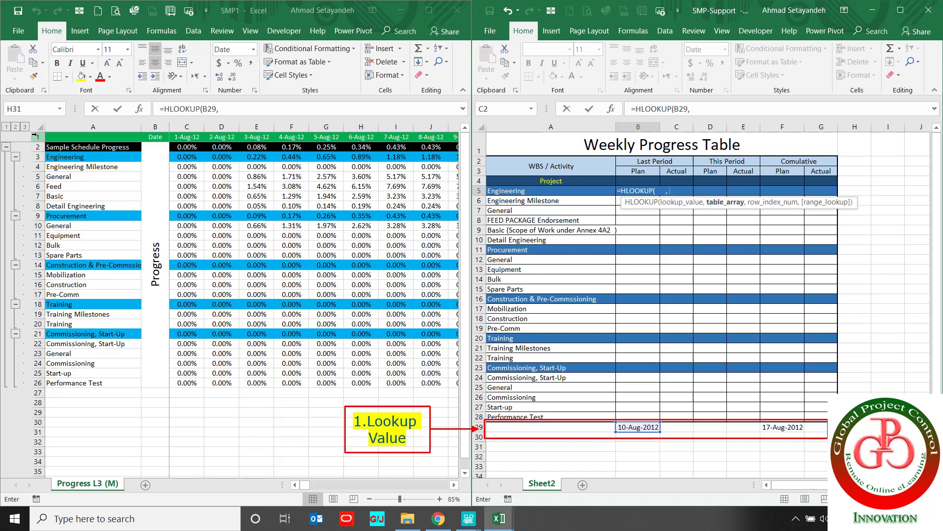
click(35, 136)
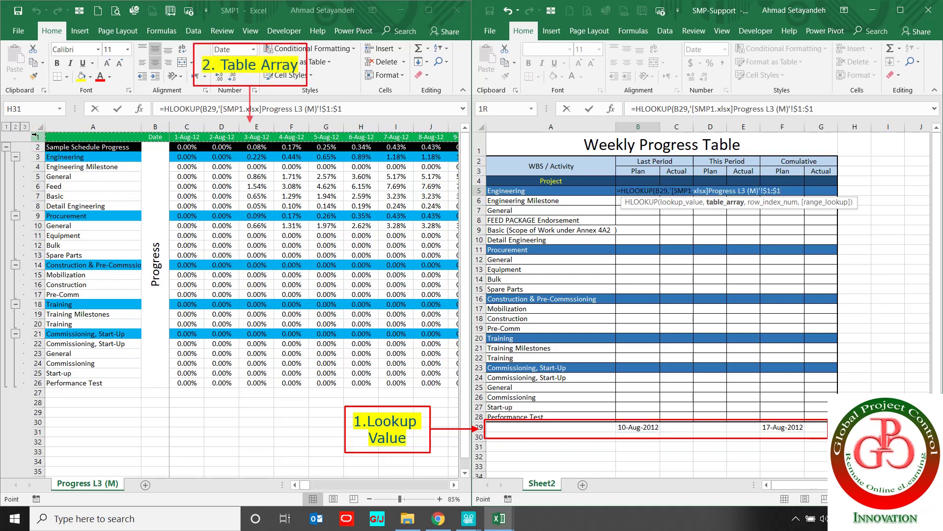
drag(37, 138, 39, 386)
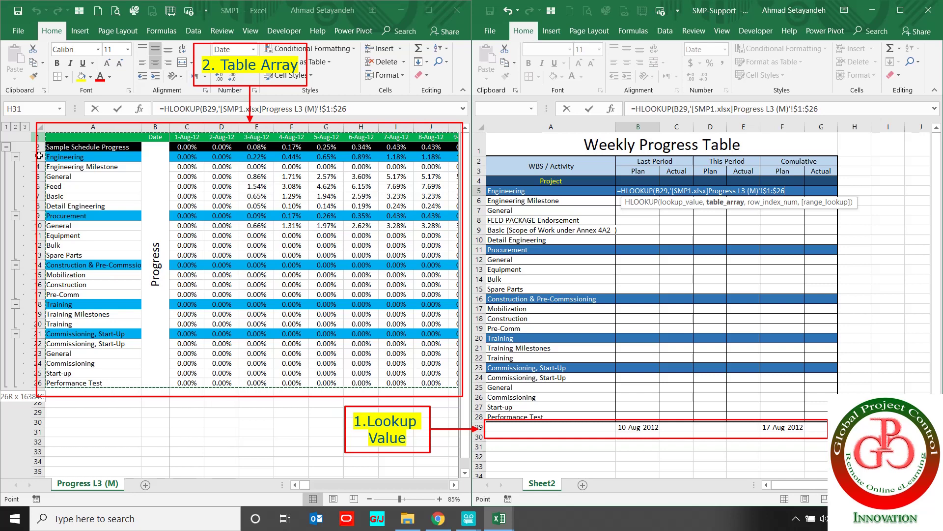
text(,)
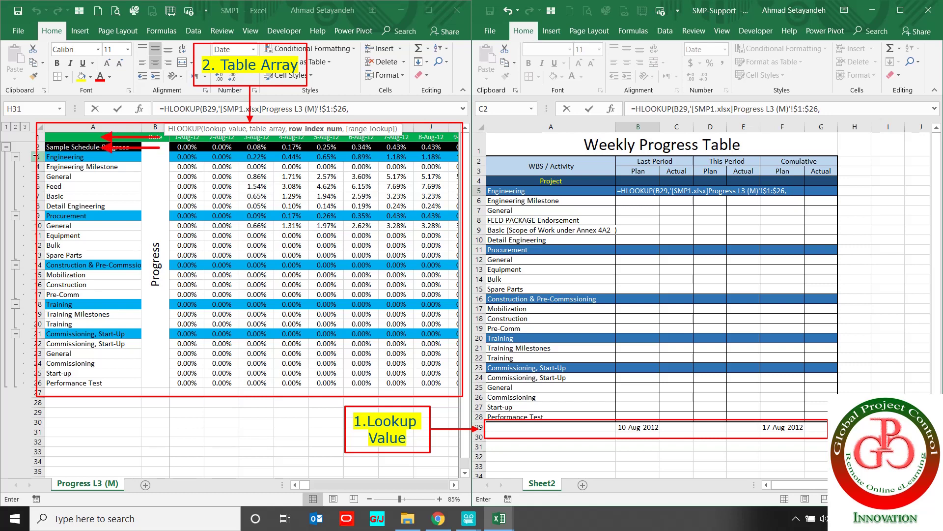
text(,)
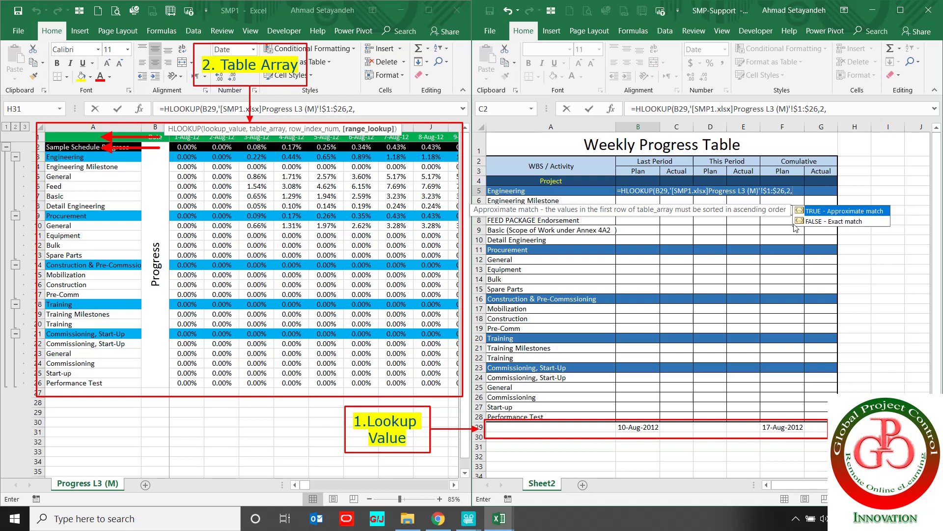
double_click(847, 222)
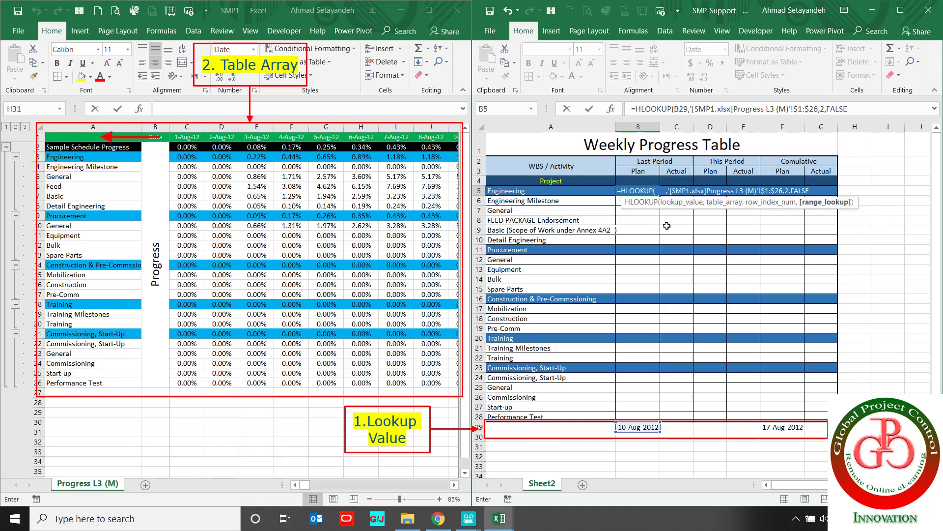
key(Return)
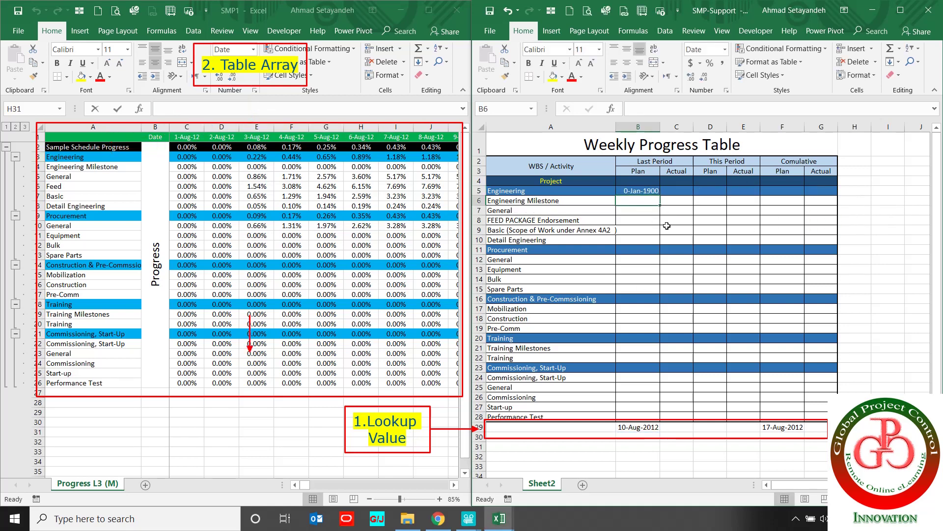
Step: Format the Engineering Last Period Plan cell as a percentage with two decimals and centre its content
click(645, 191)
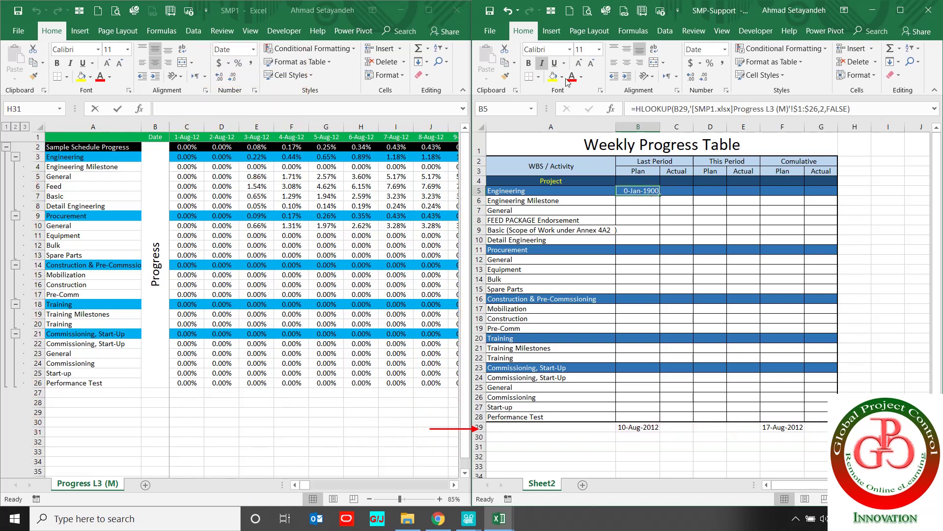
click(710, 63)
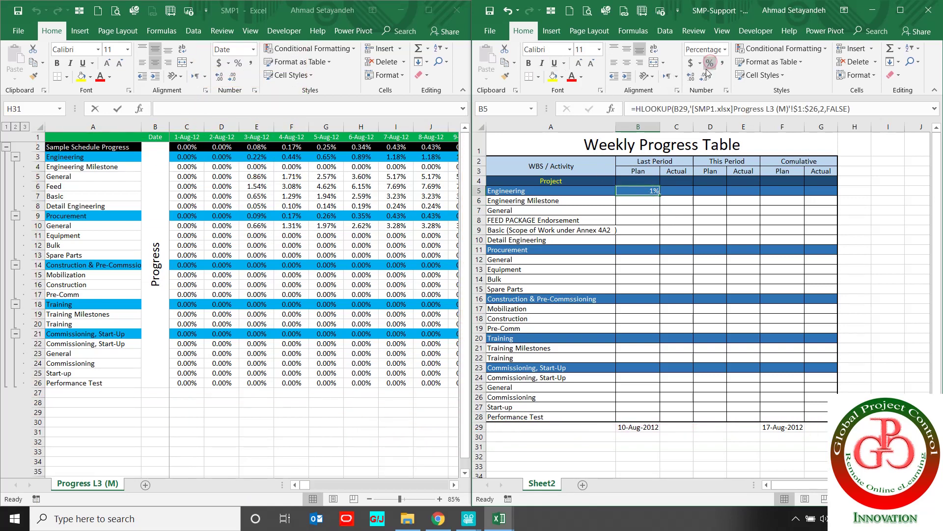
click(690, 77)
click(691, 77)
click(627, 62)
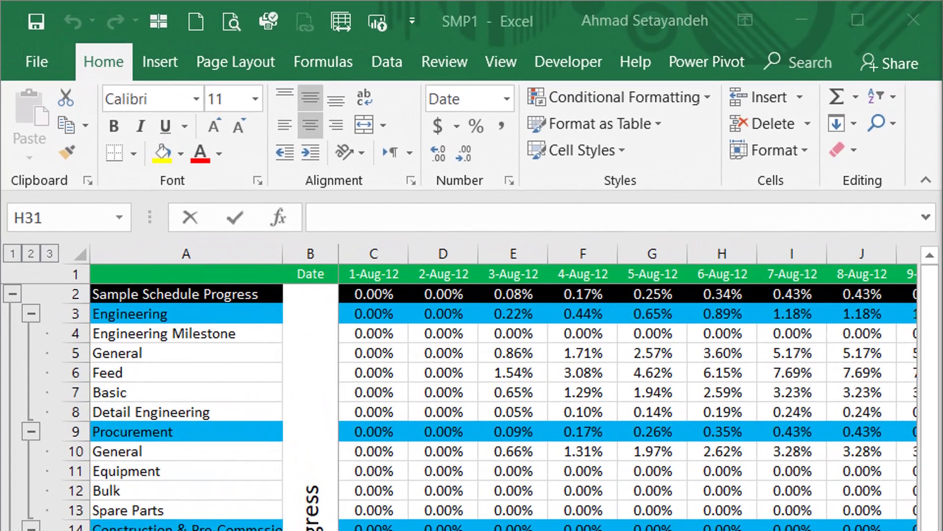
Step: Check the HLOOKUP result against the 10-Aug-12 column of the Progress L3 (M) sheet in SMP1, from Sample Schedule Progress down to Performance Test
click(637, 298)
key(Right)
key(Right)
key(Right)
key(Right)
key(Right)
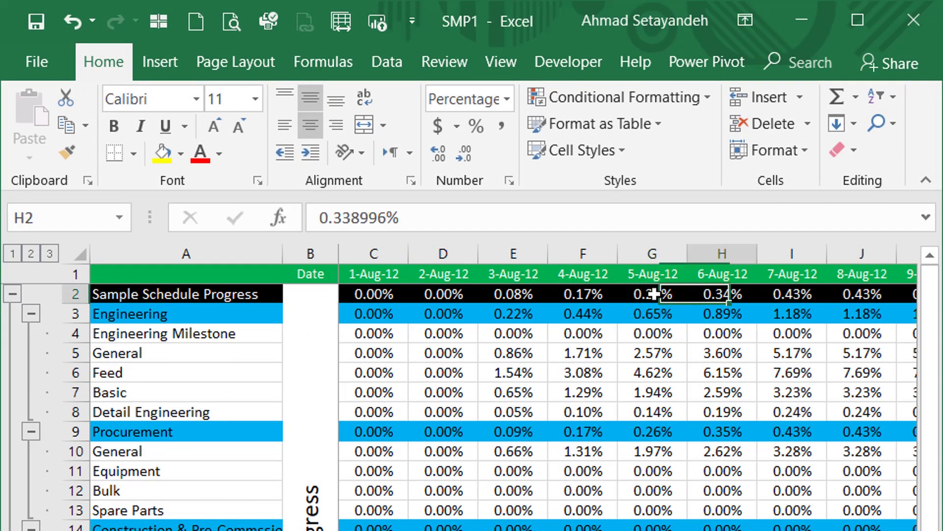
key(Left)
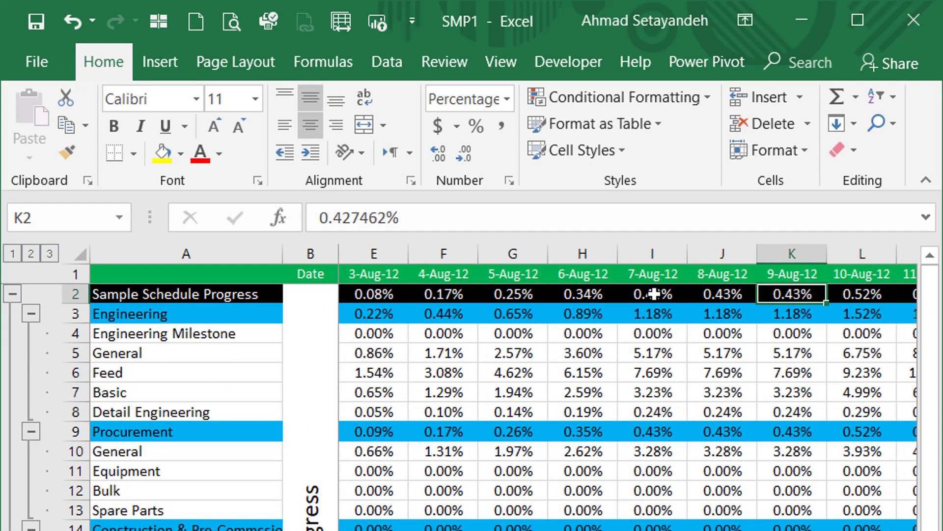
key(Right)
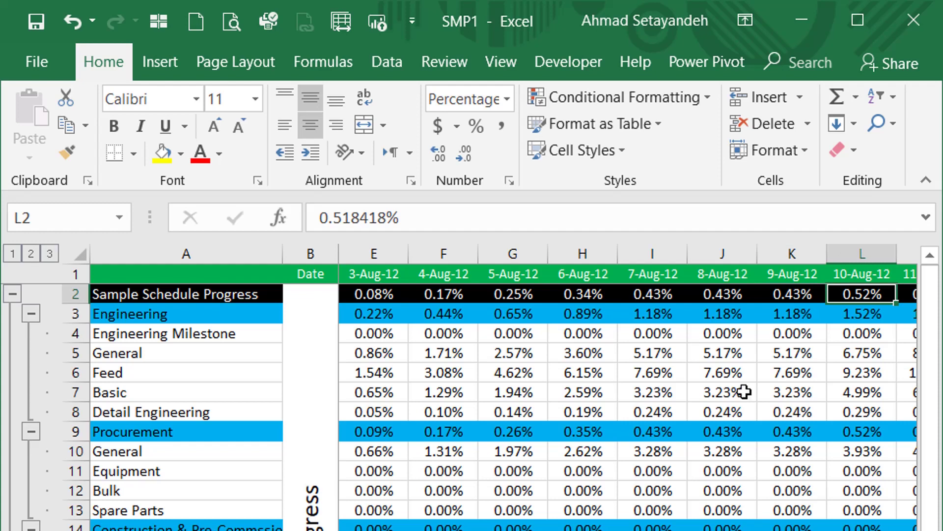
key(ctrl+shift+Down)
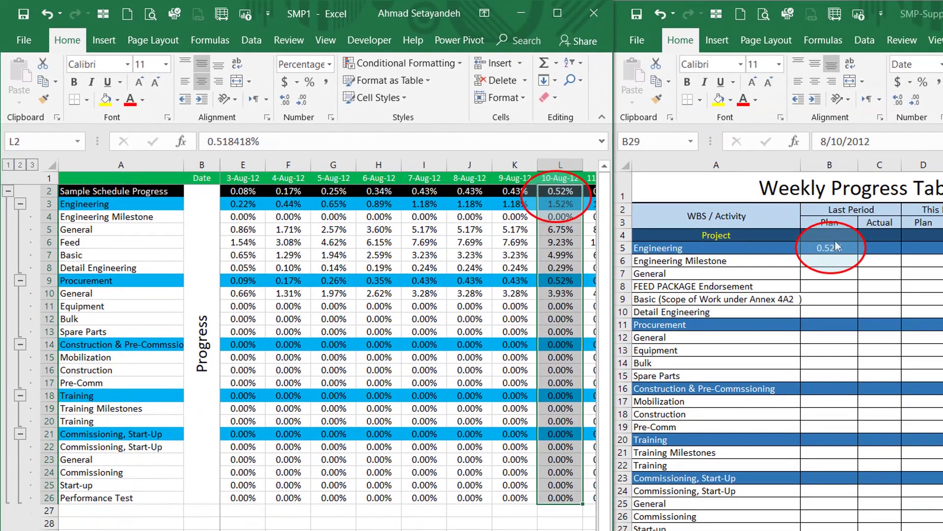
Step: Change the row index in the Engineering Last Period Plan HLOOKUP formula to 3
click(836, 249)
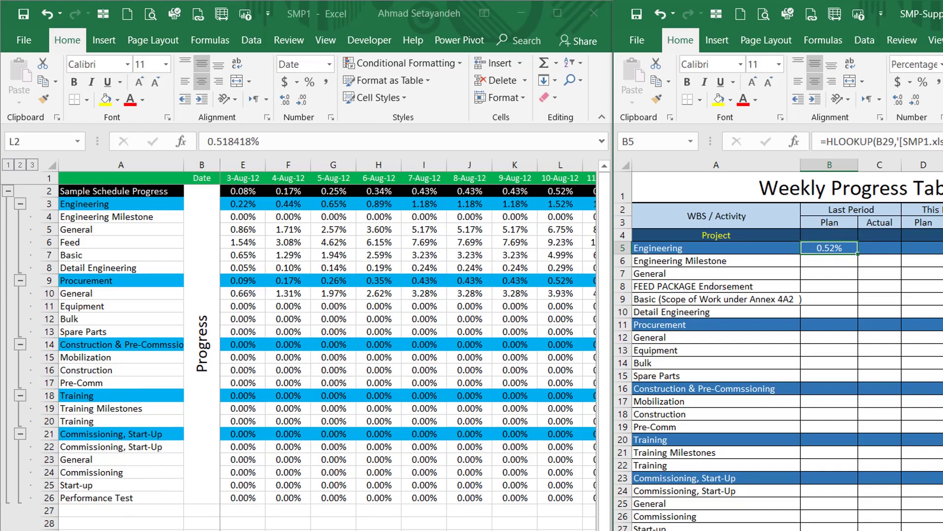
click(823, 107)
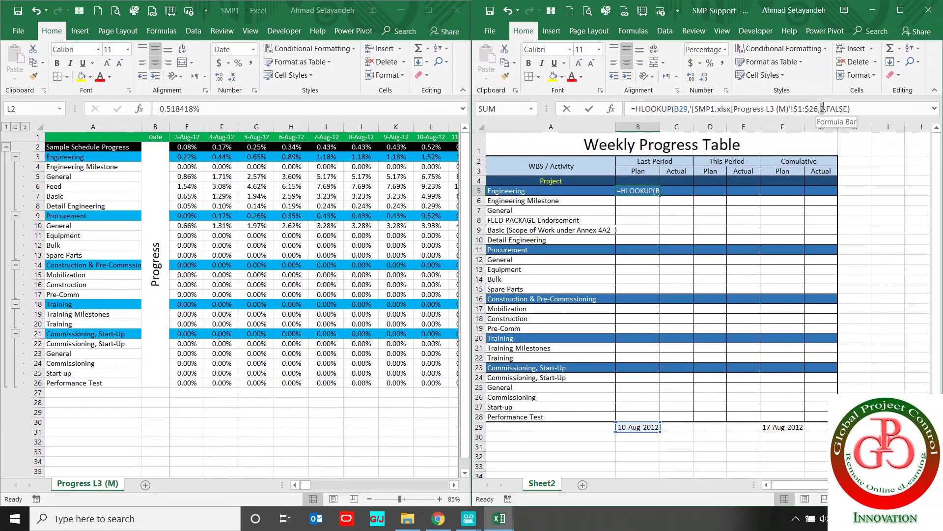
double_click(822, 108)
text(3)
key(ctrl+Return)
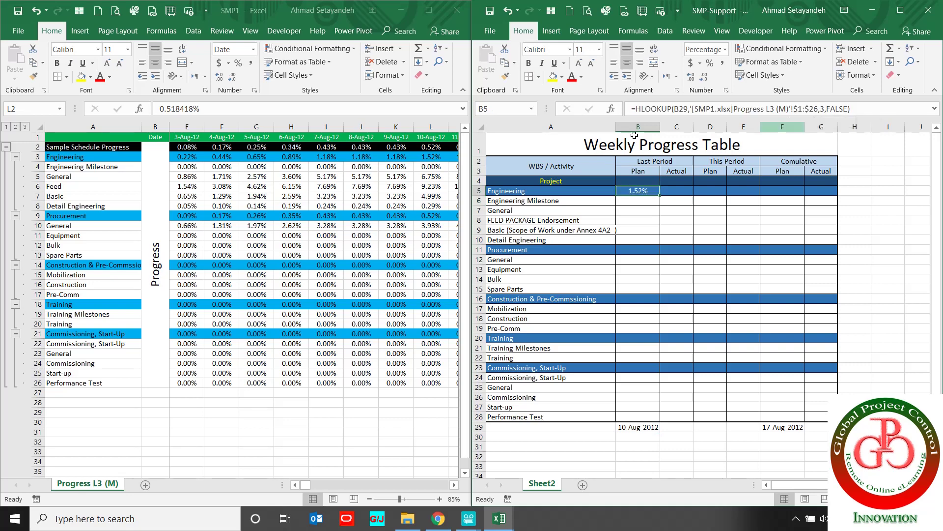
Step: Check where the Engineering row meets the 10-Aug-12 column in SMP1's Progress L3 (M) sheet, counting rows 1 to 3
click(40, 156)
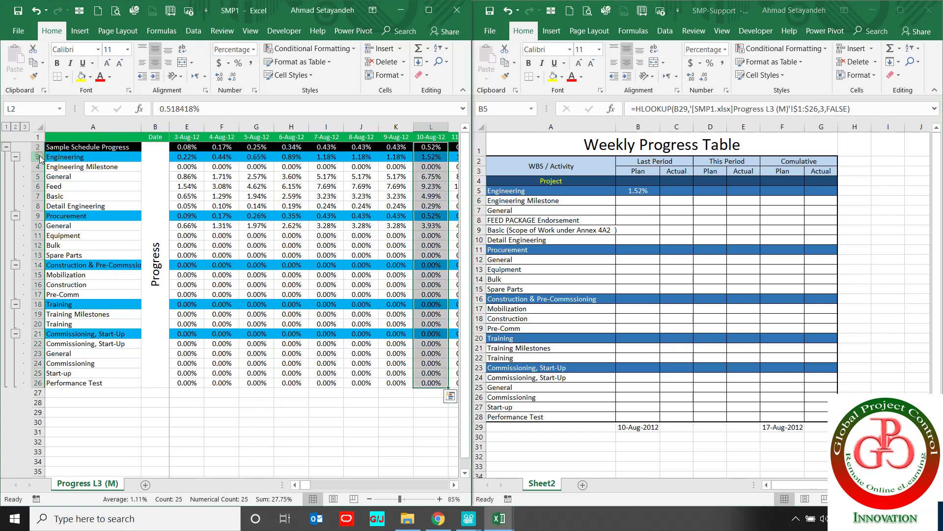
ctrl+click(39, 157)
ctrl+click(433, 126)
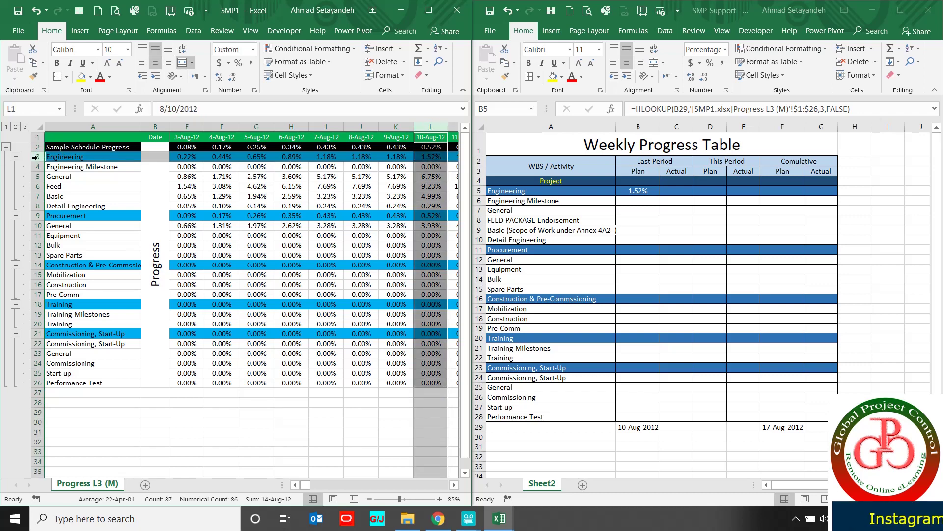
drag(35, 137, 35, 157)
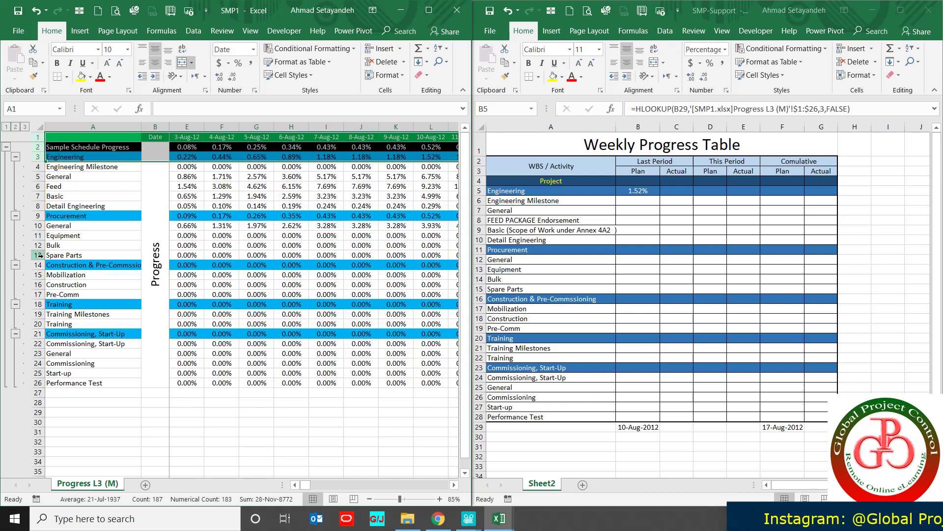
Step: Copy the Engineering Last Period Plan HLOOKUP formula into the Project row's Last Period Plan cell with row index 2
click(641, 190)
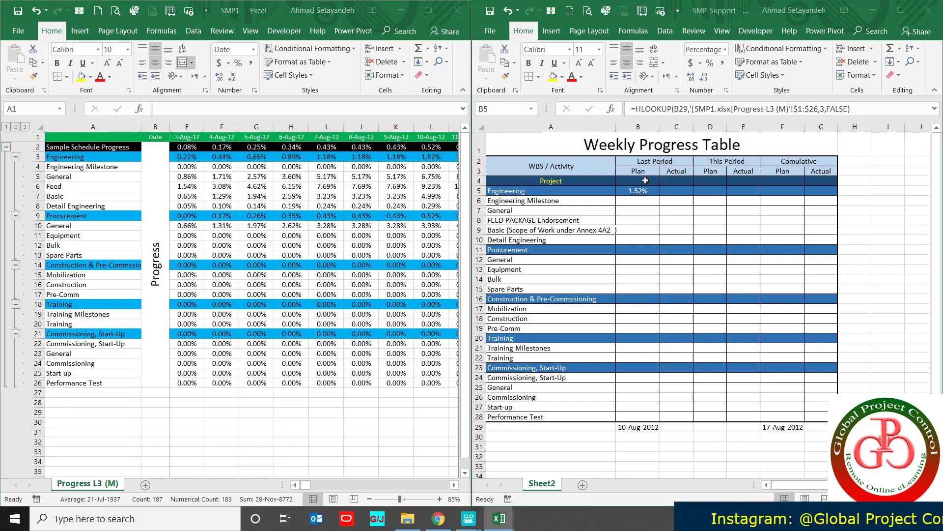
drag(867, 110, 590, 106)
key(ctrl+c)
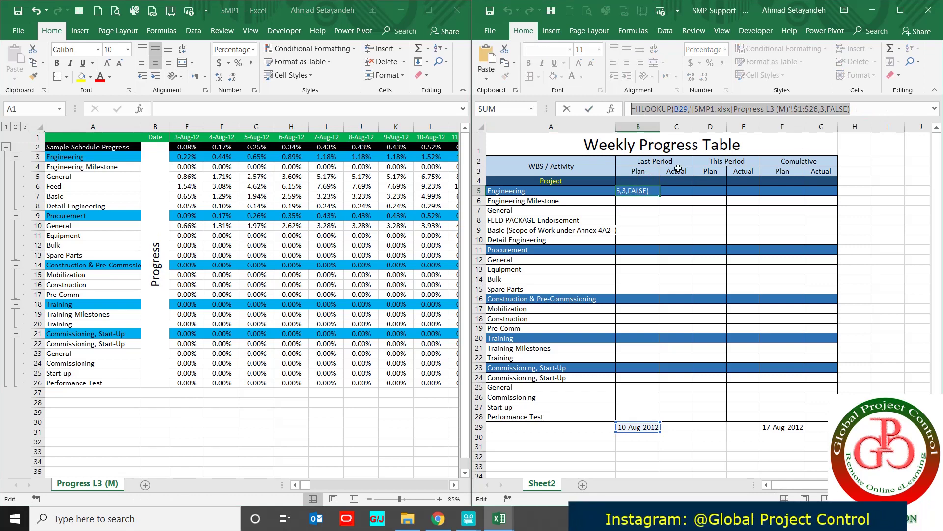
click(588, 108)
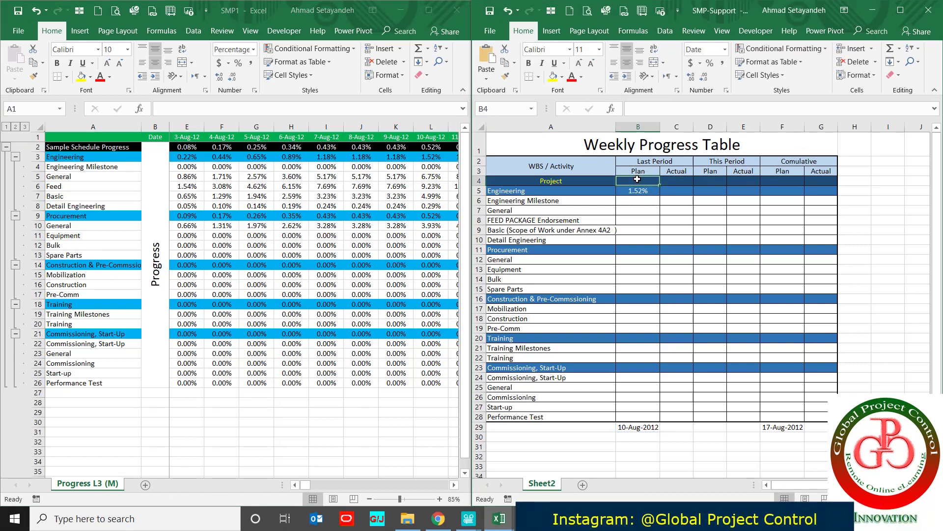
double_click(637, 179)
key(ctrl+v)
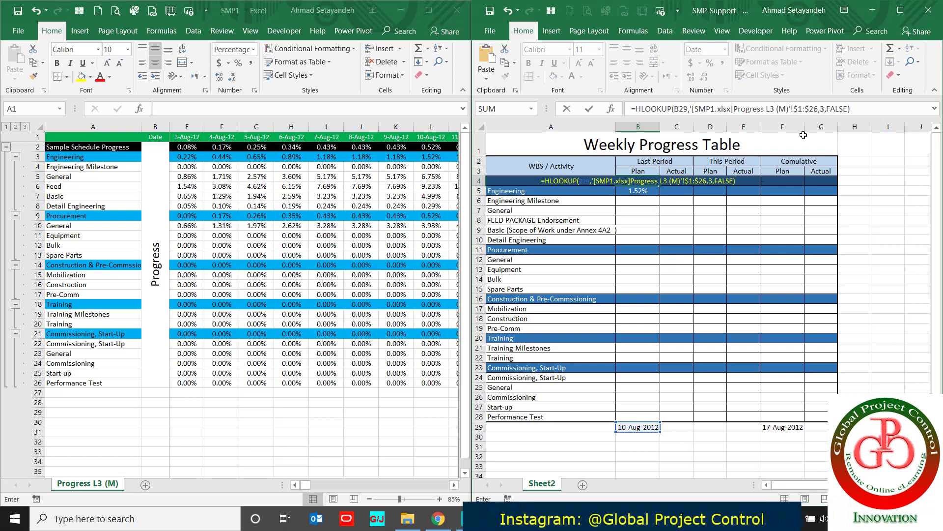
double_click(822, 110)
text(2)
key(Return)
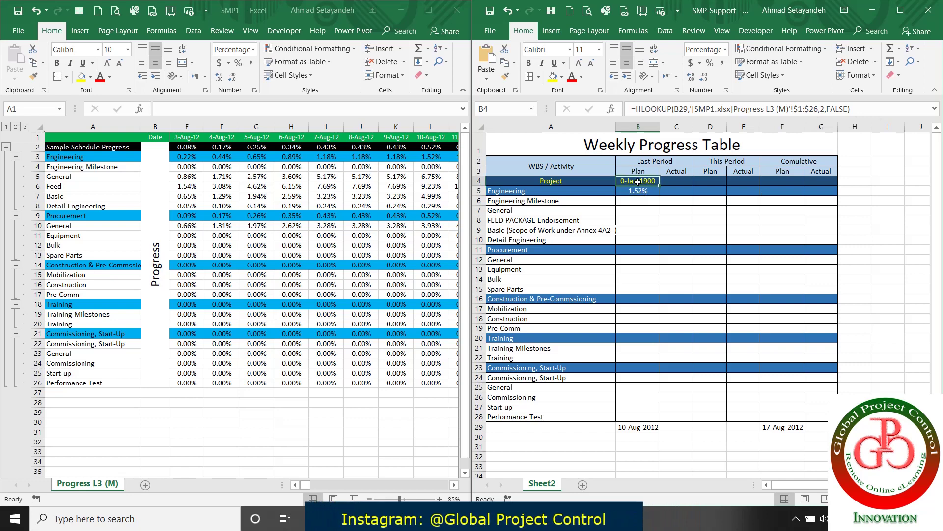
Step: Format all Plan and Actual cells from Project to Performance Test as percentages with two decimals
drag(638, 185, 815, 416)
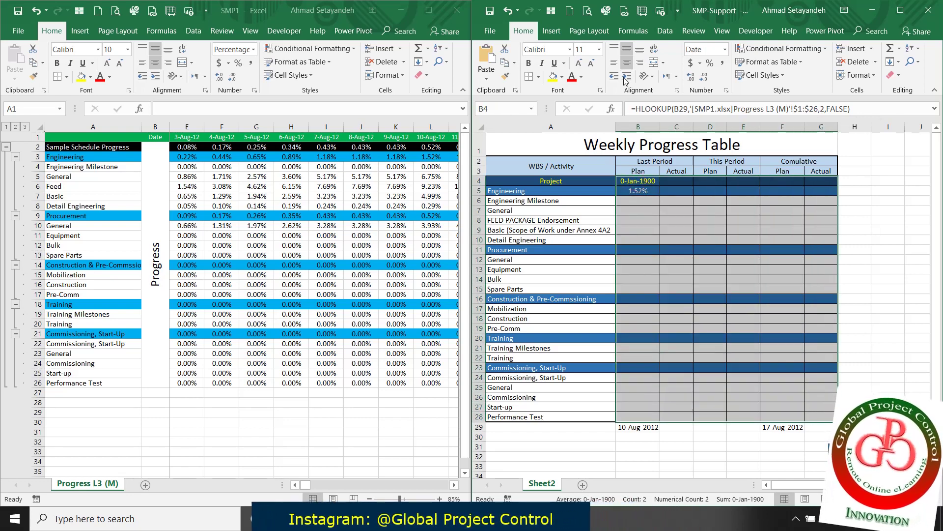
click(709, 63)
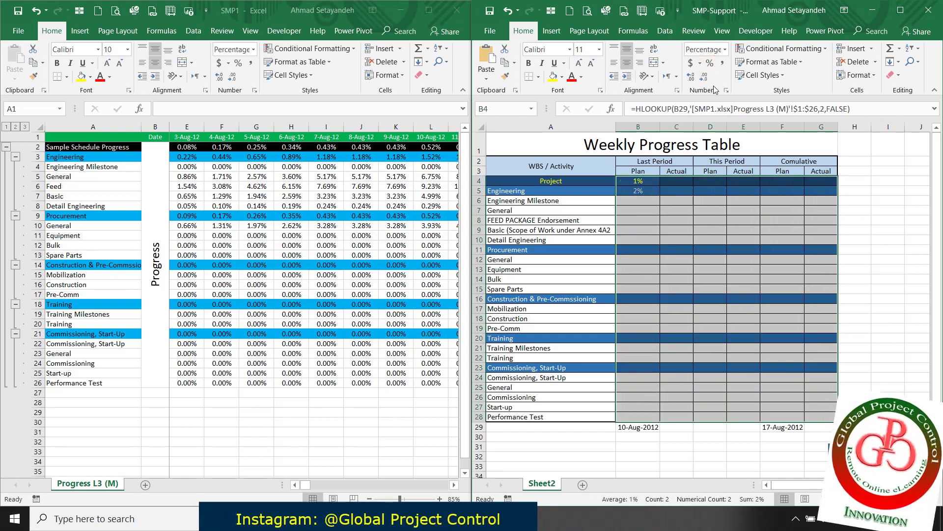
click(691, 77)
click(691, 78)
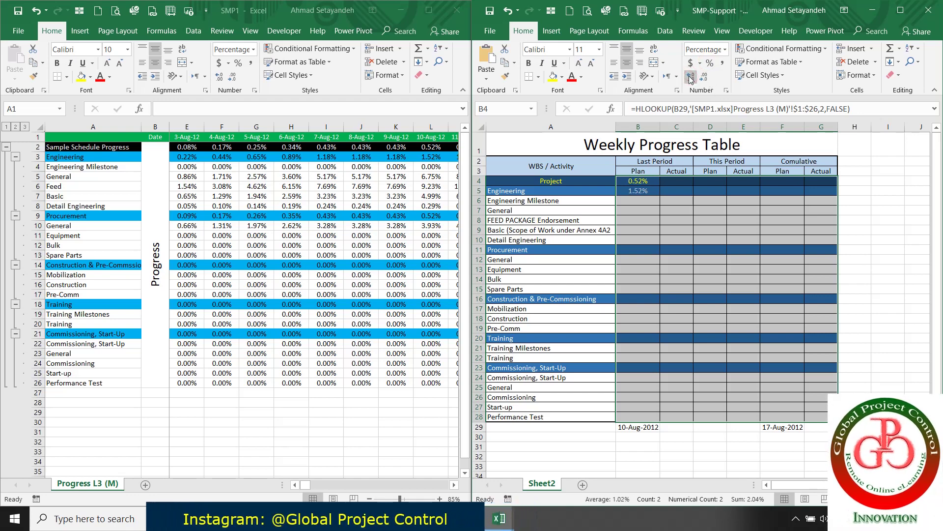
Step: Delete the Engineering Milestone row from both the Weekly Progress Table and SMP1's Progress L3 (M) sheet
click(635, 190)
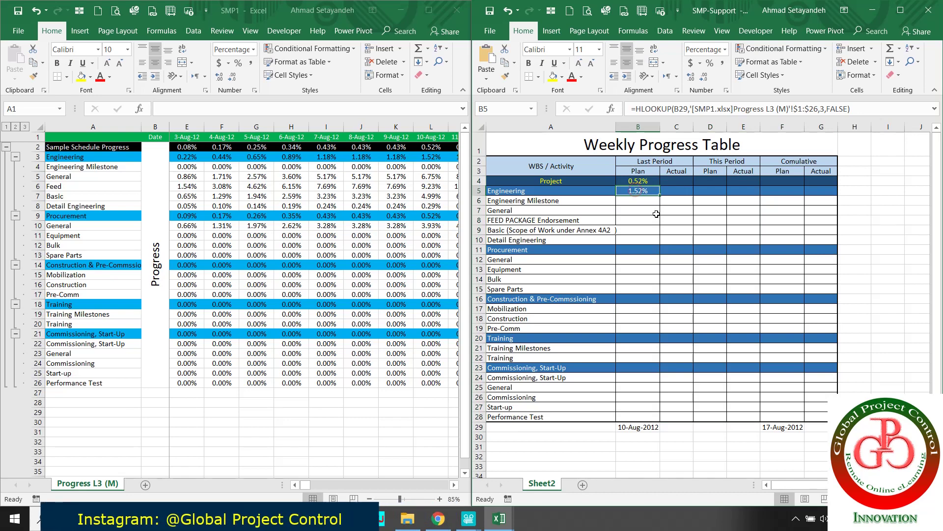
click(642, 203)
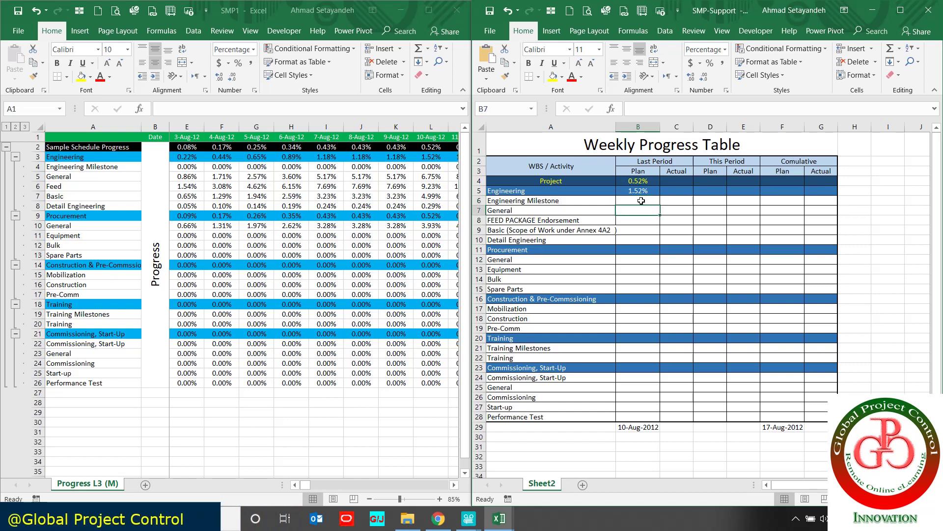
key(Down)
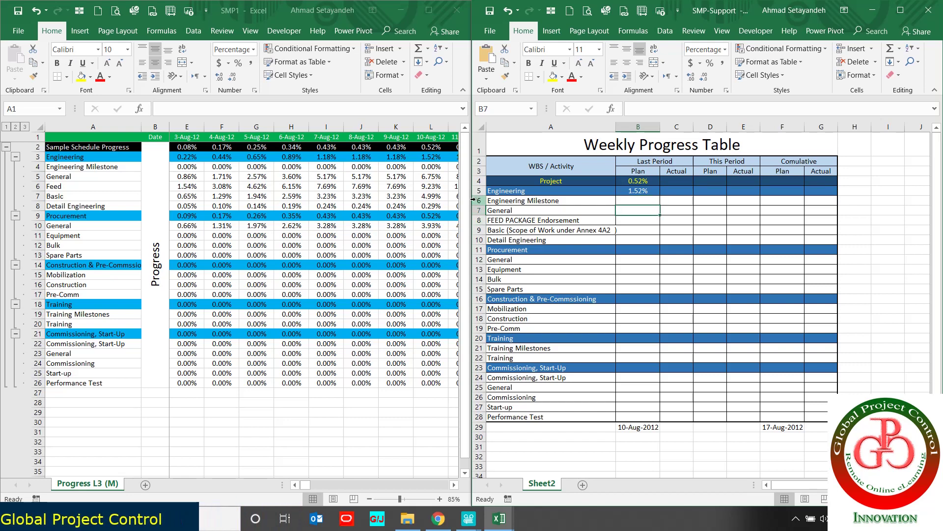
right_click(474, 201)
click(509, 301)
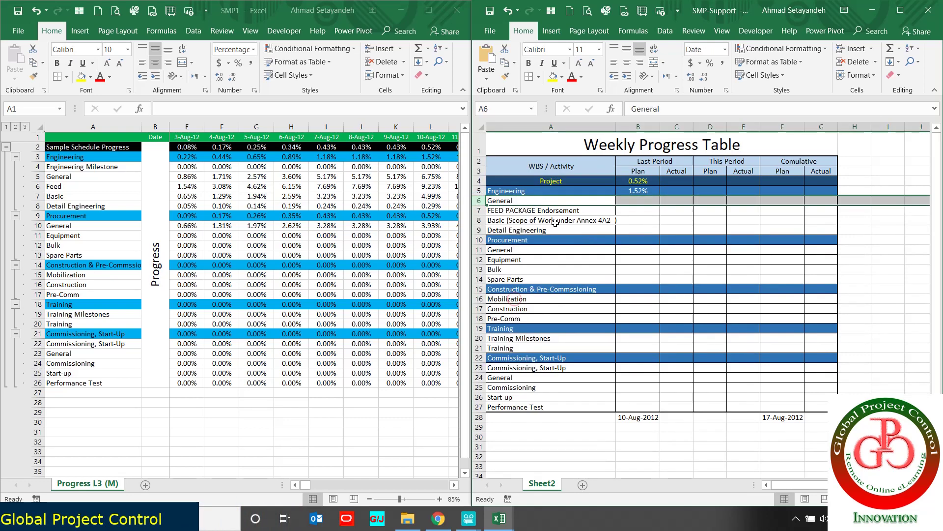
click(39, 167)
right_click(40, 167)
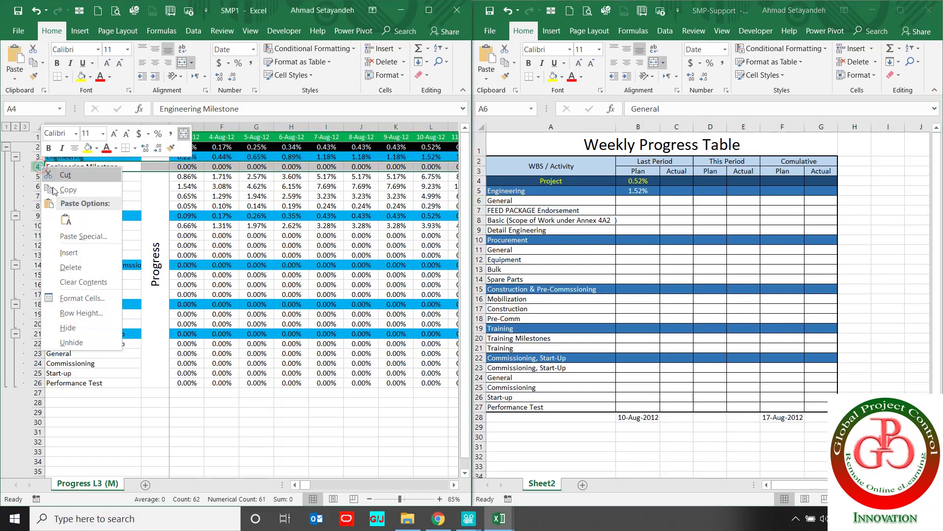
click(69, 267)
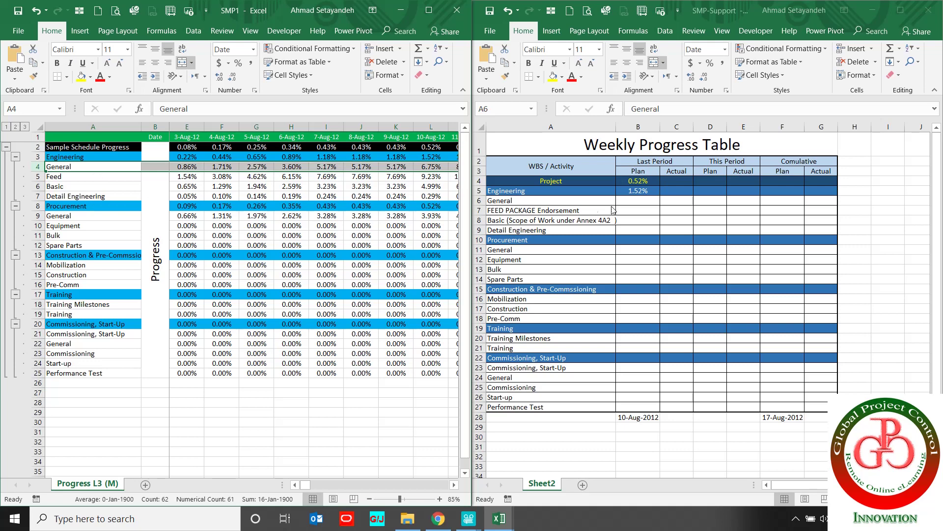
Step: Begin an HLOOKUP in Engineering's General Last Period Plan cell with date cell B28 as lookup value and Progress L3 (M) rows 1 to 25 as table array
click(638, 200)
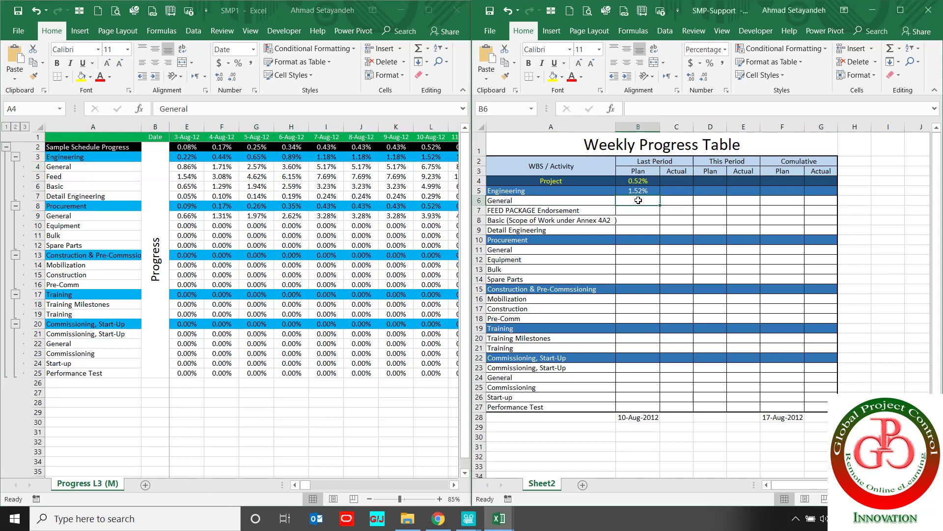
text(=hl)
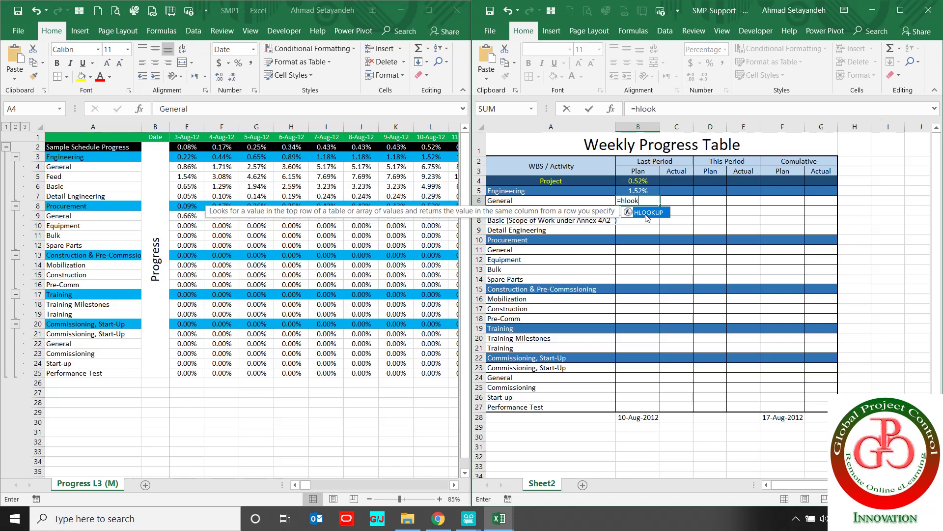
text(ook)
double_click(647, 213)
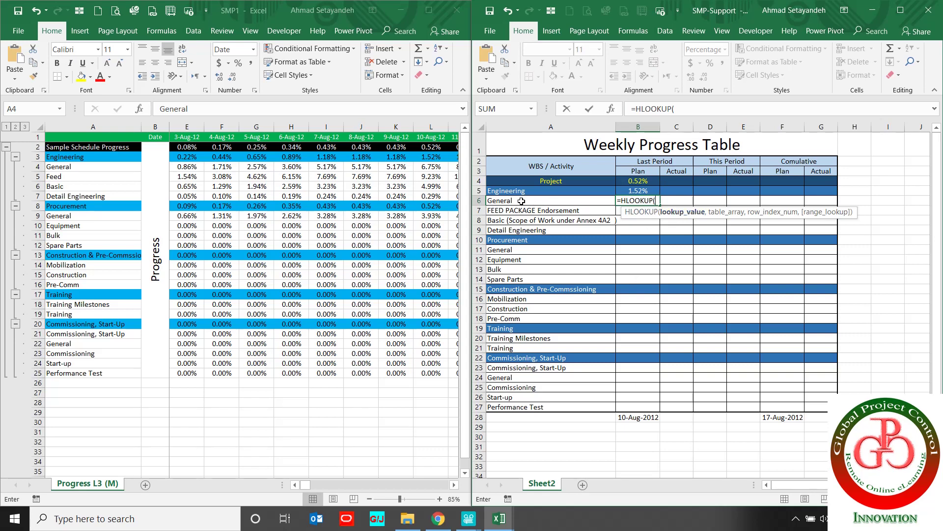
click(639, 417)
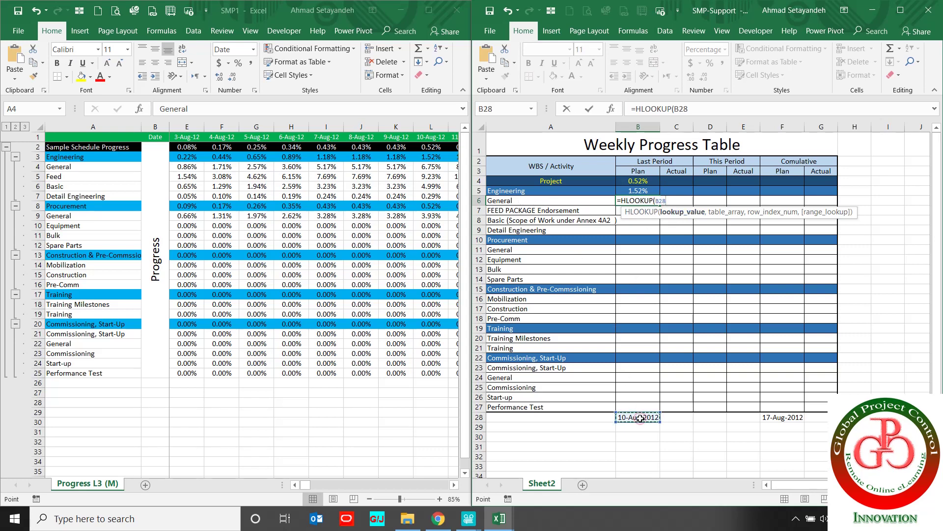
text(,)
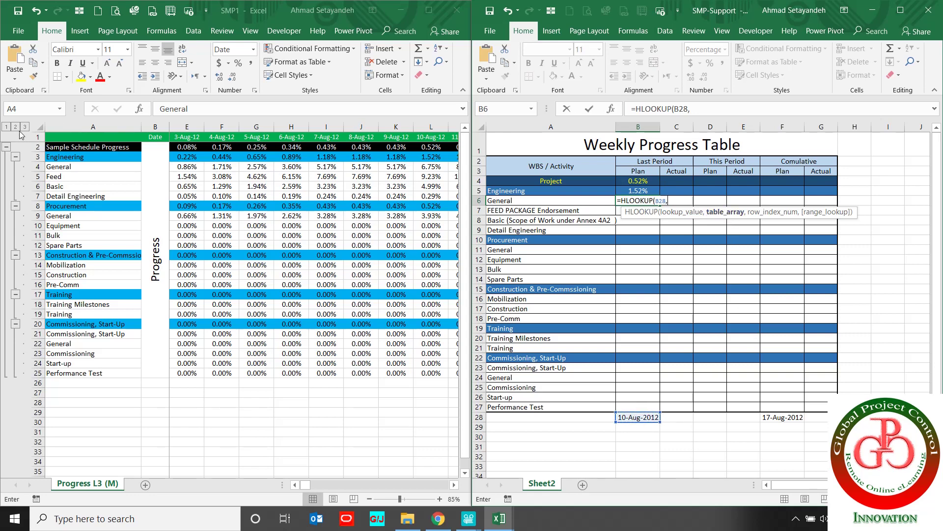
click(38, 139)
drag(37, 138, 31, 210)
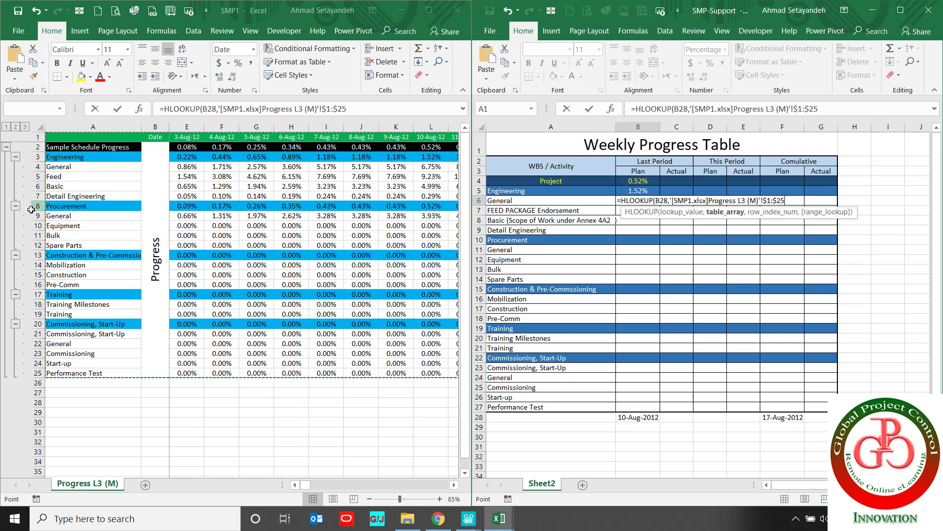
Step: Complete the General HLOOKUP with row index 4 and an empty range lookup argument, and centre the cell's content
text(,)
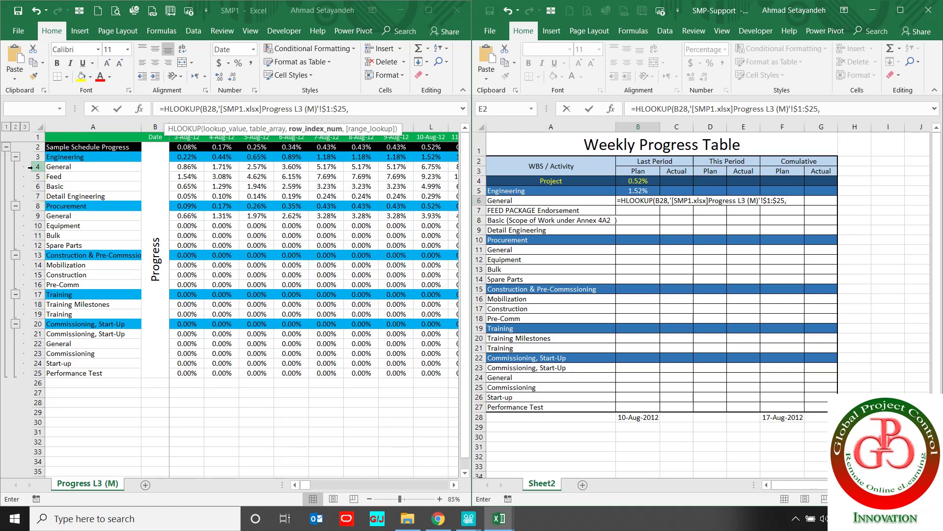
text(,)
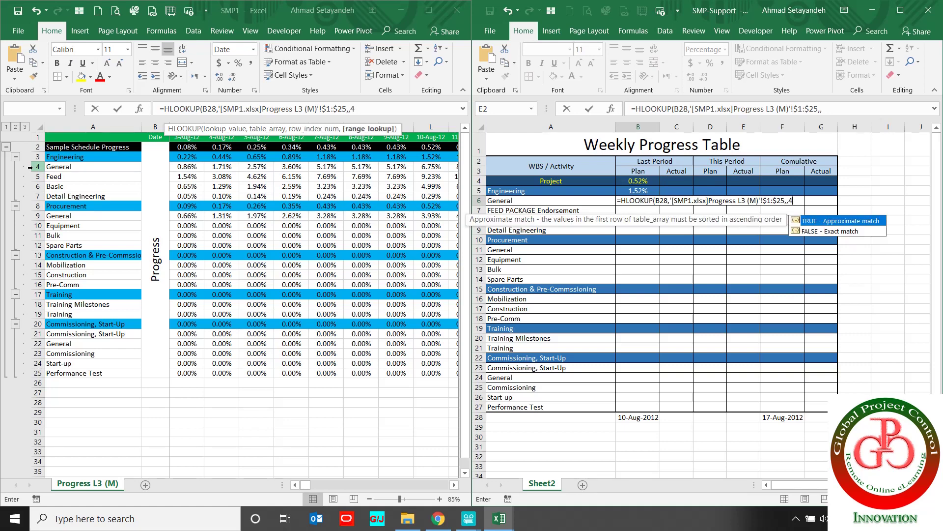
text(4,)
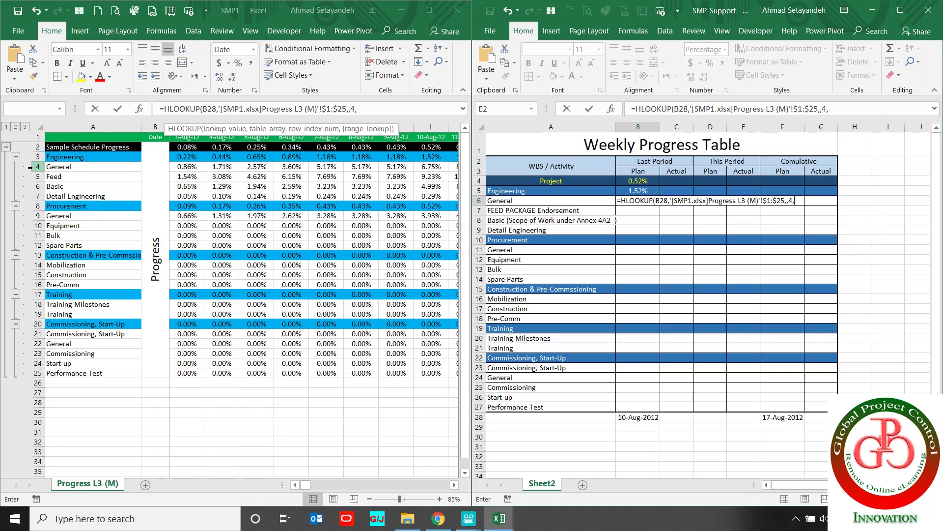
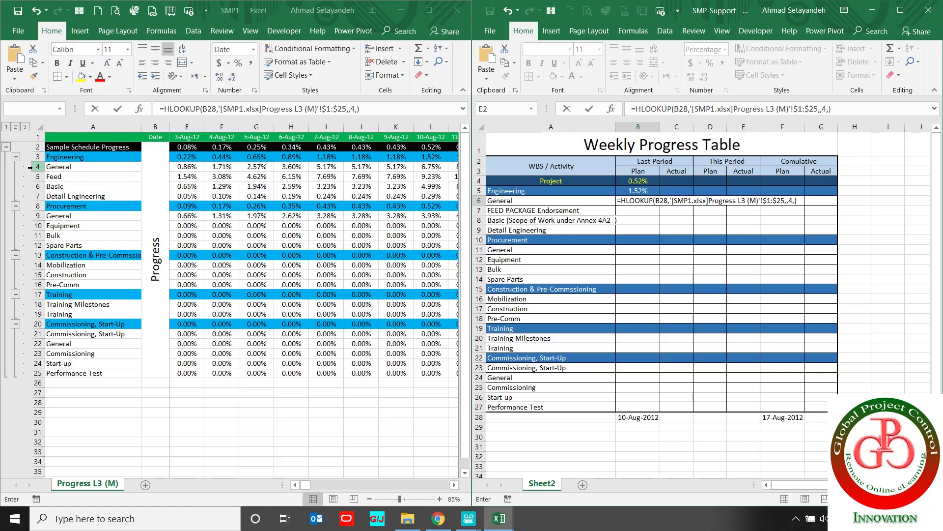
key(Return)
key(Return)
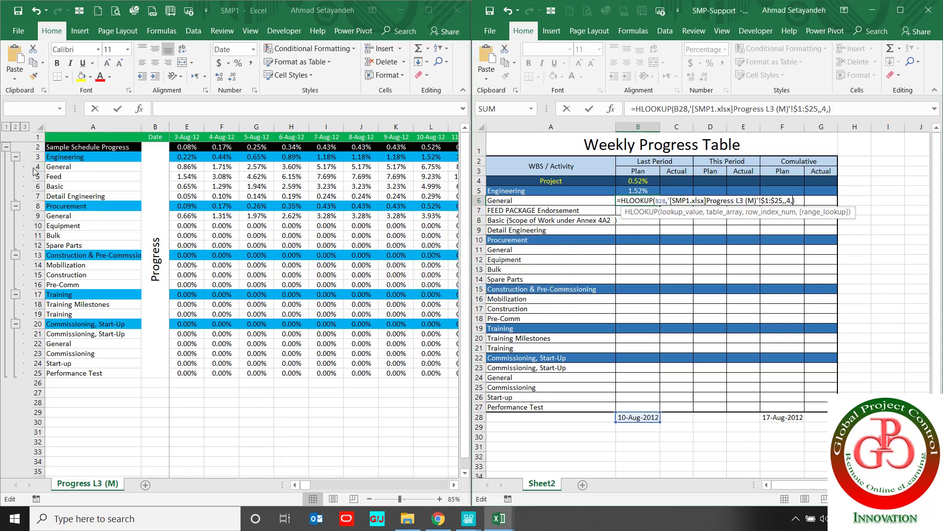
key(BackSpace)
key(BackSpace)
key(BackSpace)
key(BackSpace)
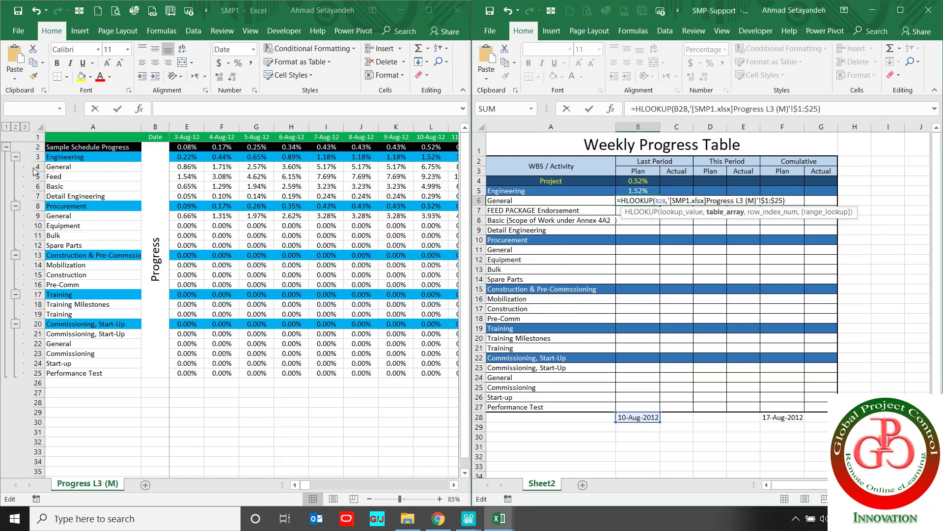
text(,4,)
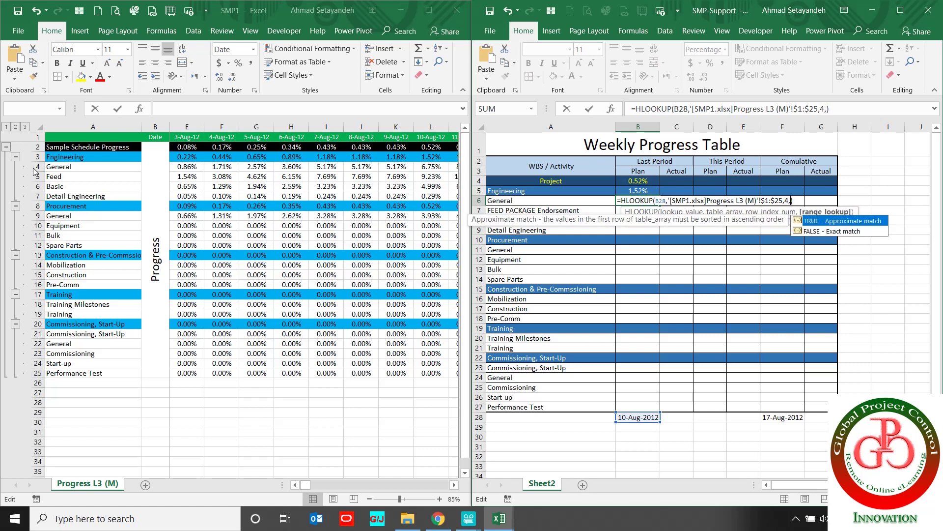
key(Return)
key(Up)
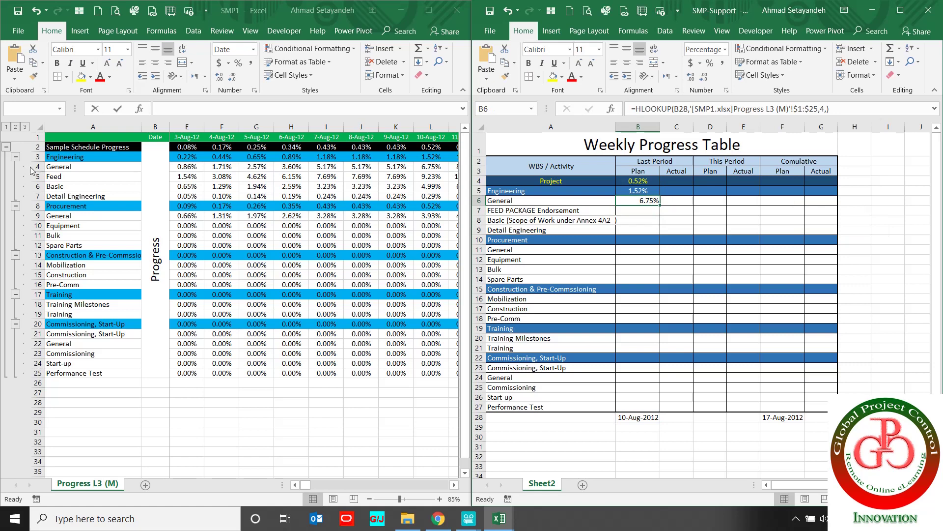
click(627, 63)
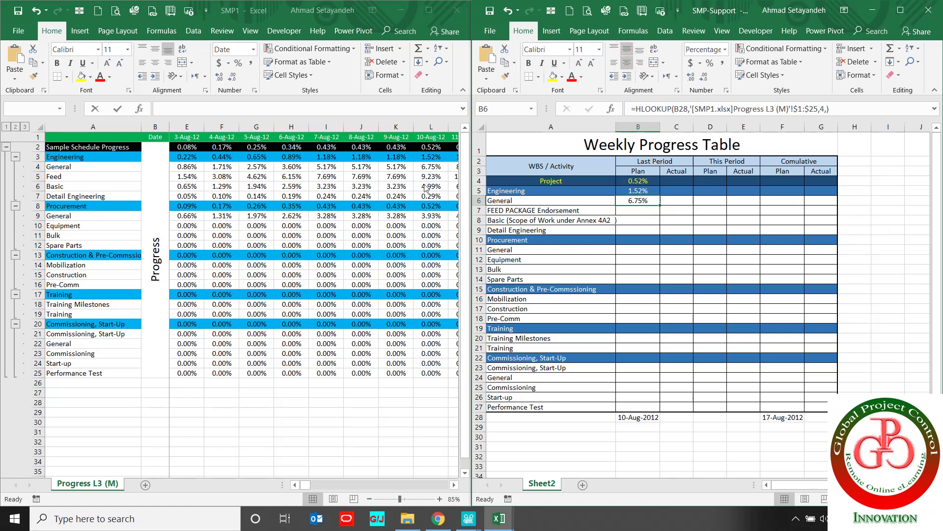
Step: Copy the full HLOOKUP formula text from Engineering's General Last Period Plan cell
click(436, 130)
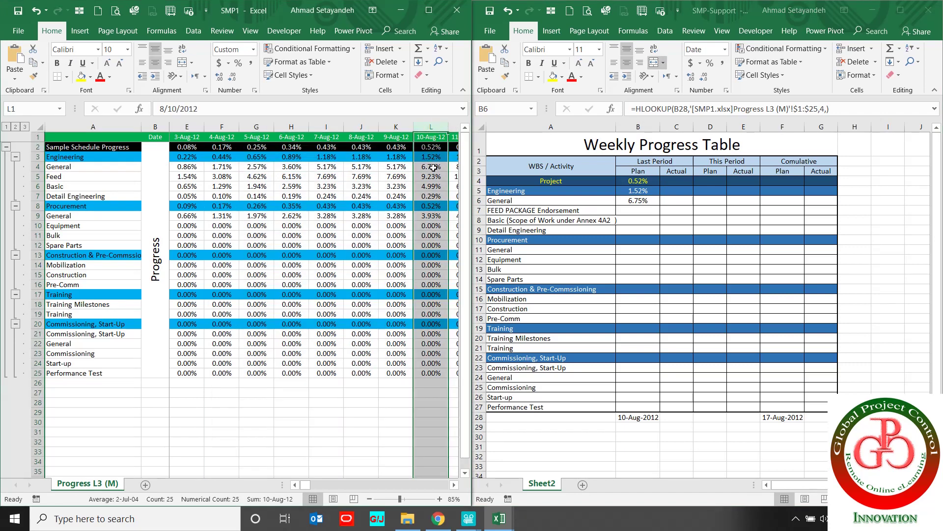
click(649, 204)
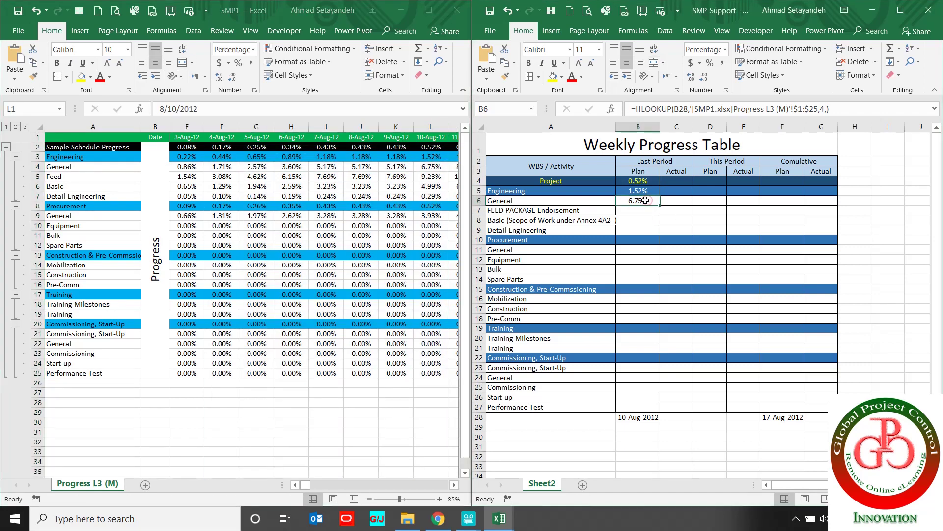
click(835, 107)
drag(835, 108, 613, 110)
key(ctrl+c)
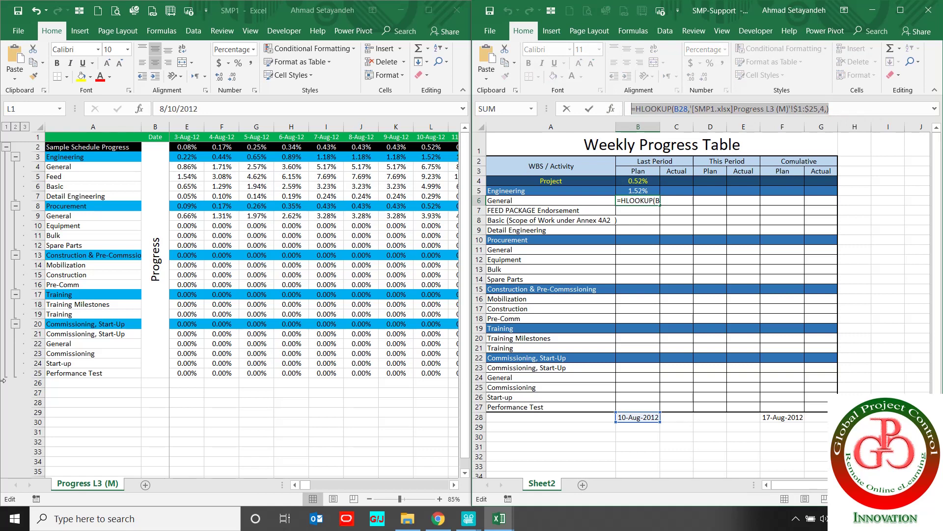
key(ctrl+Return)
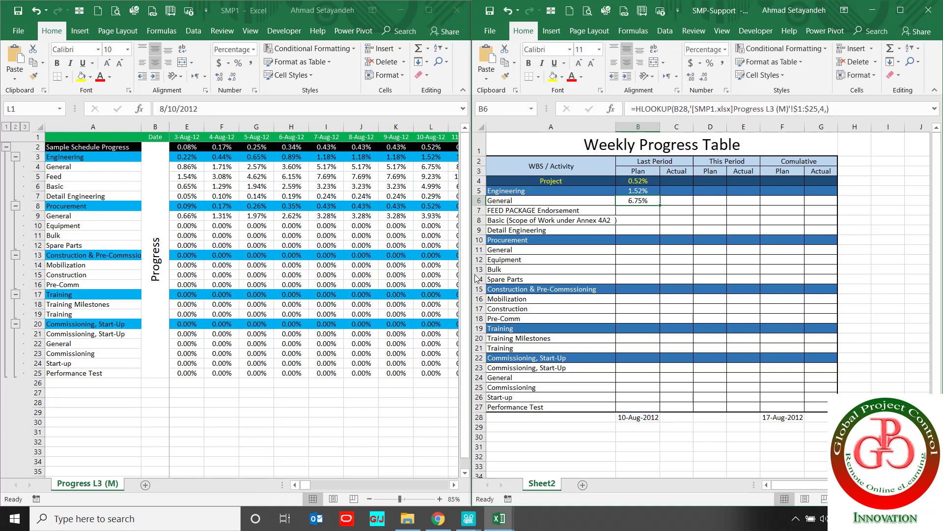
Step: Paste the HLOOKUP formula into FEED PACKAGE Endorsement's Last Period Plan cell and set its row index to 5
click(621, 210)
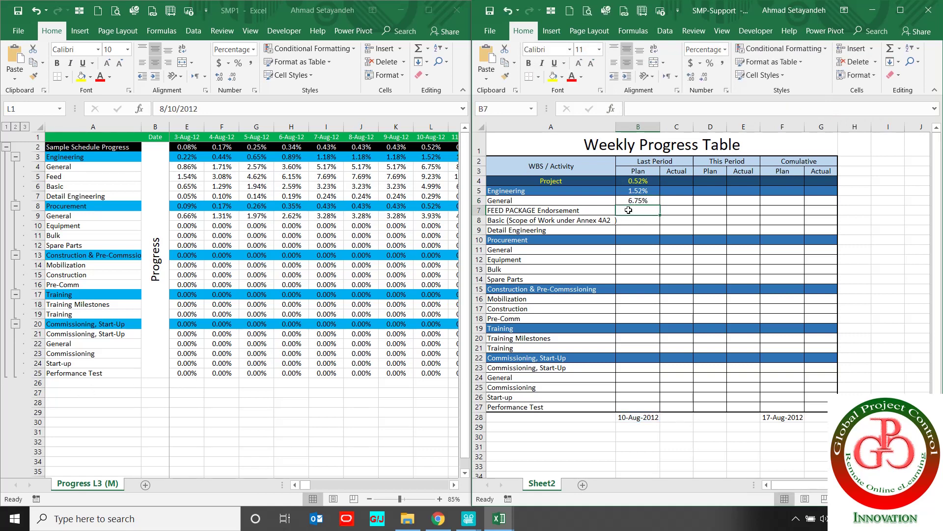
click(659, 110)
key(ctrl+v)
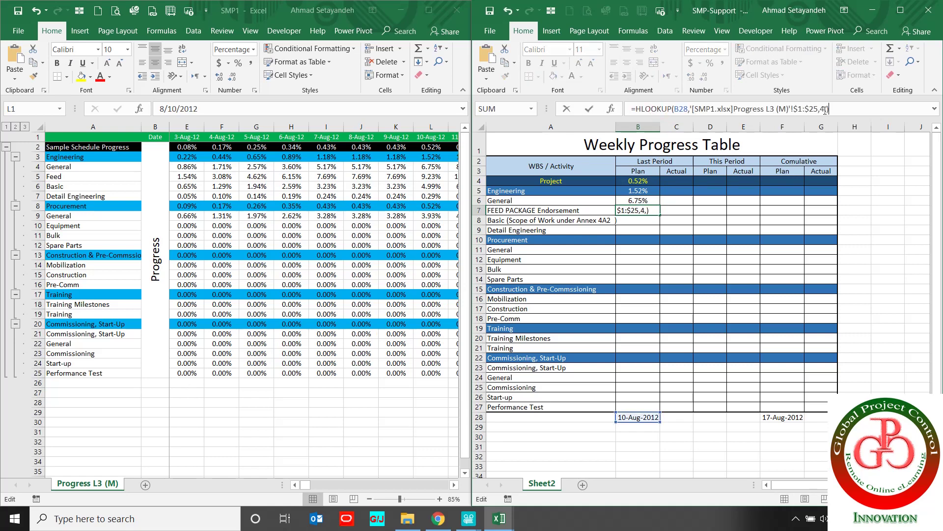
double_click(823, 109)
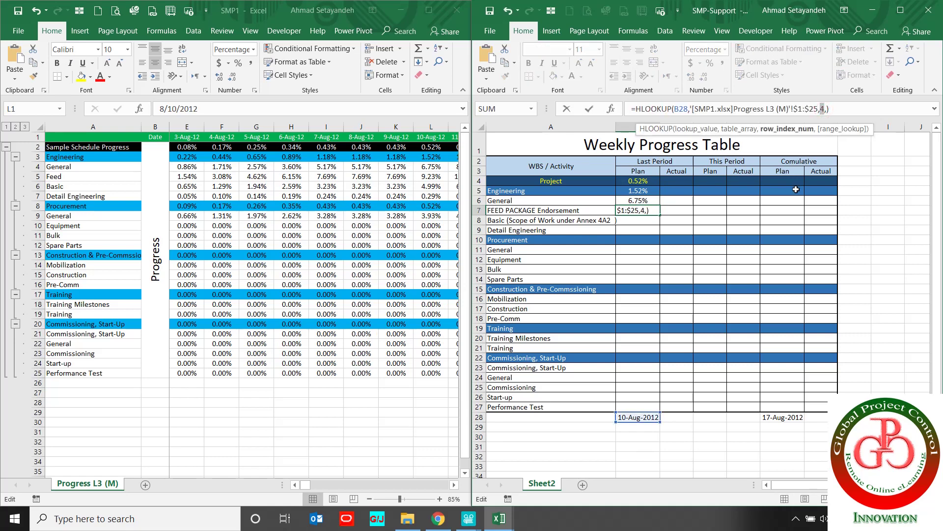
text(5)
key(Return)
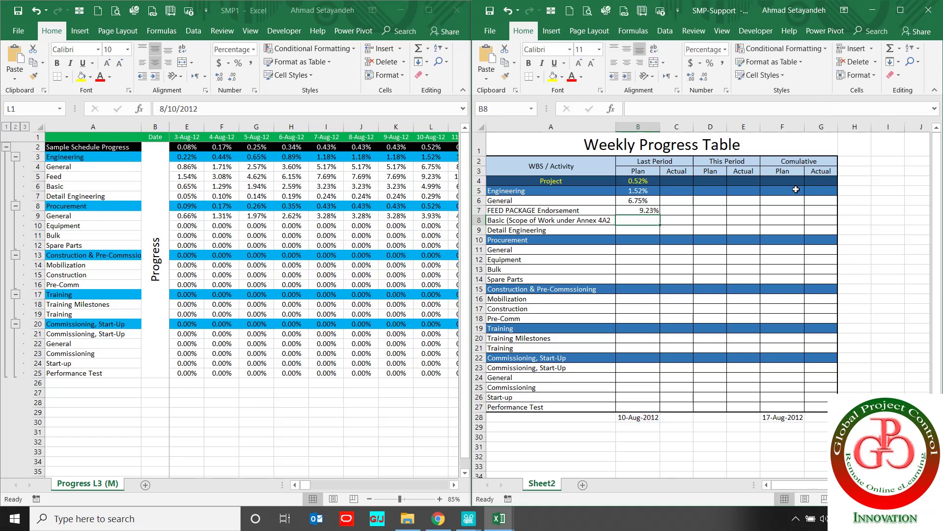
Step: Paste the HLOOKUP formula into the Basic (Scope of Work) Last Period Plan cell with row index 6
click(683, 110)
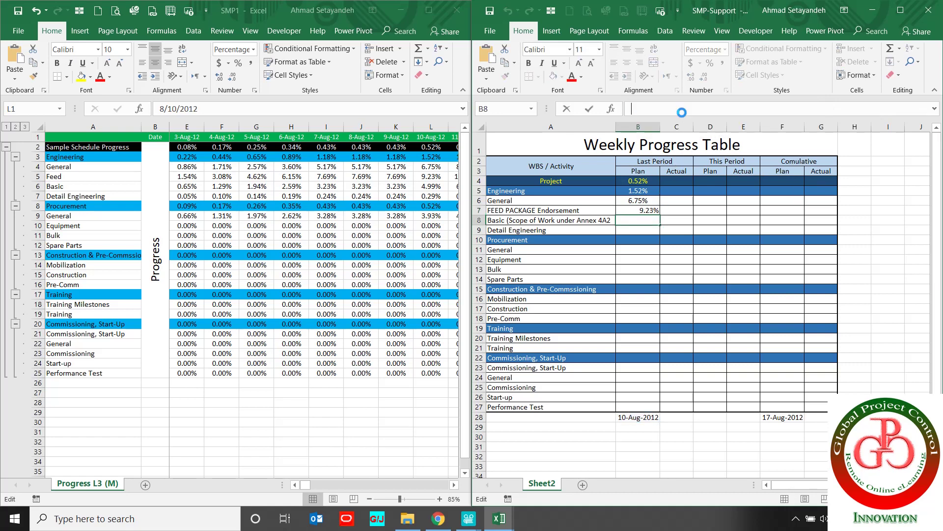
key(ctrl+v)
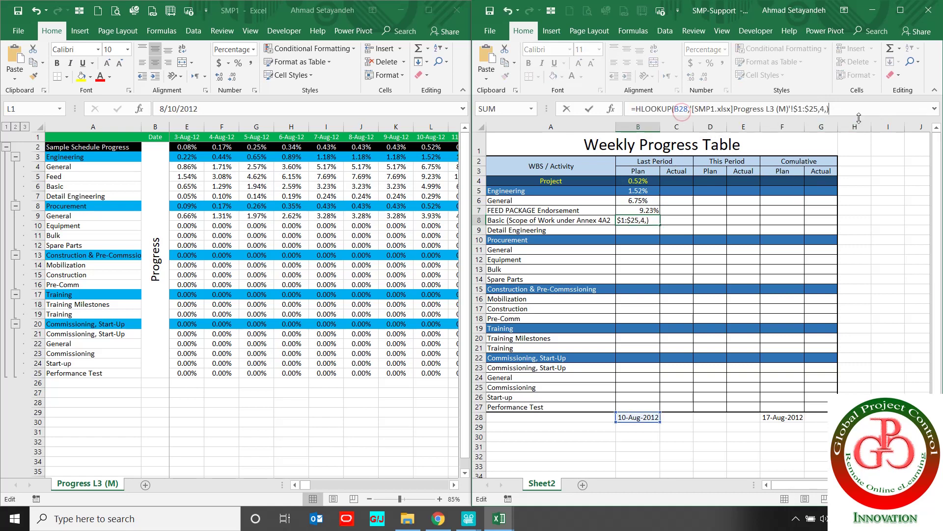
double_click(823, 109)
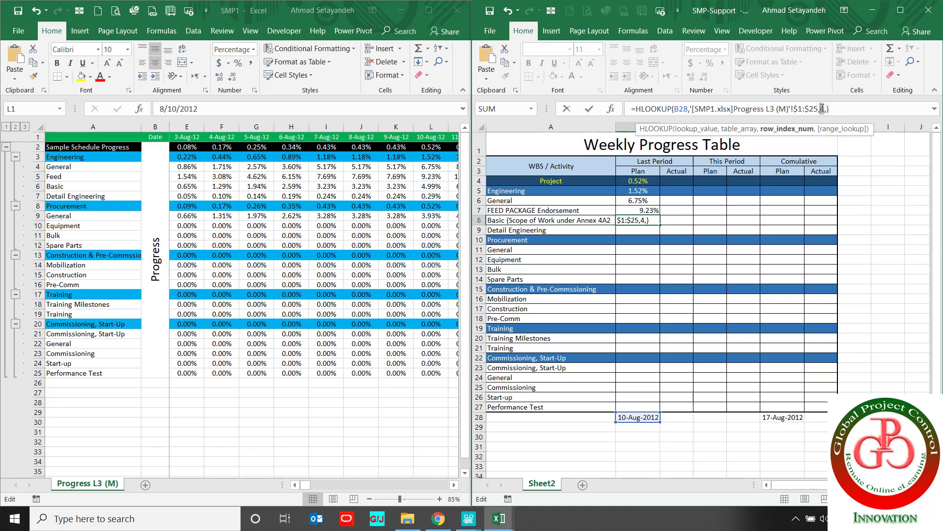
key(Return)
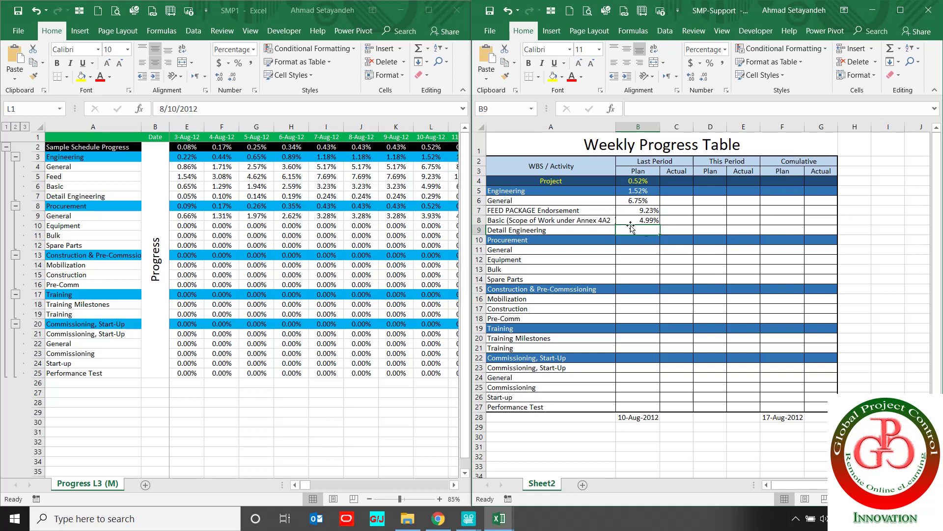
Step: Paste the HLOOKUP formula into Detail Engineering's Last Period Plan cell with row index 7
click(661, 110)
key(ctrl+v)
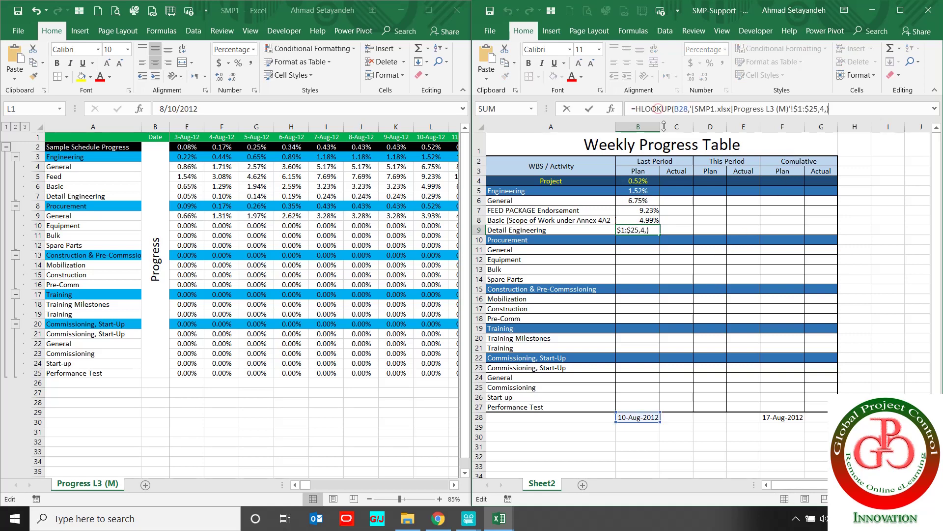
double_click(822, 109)
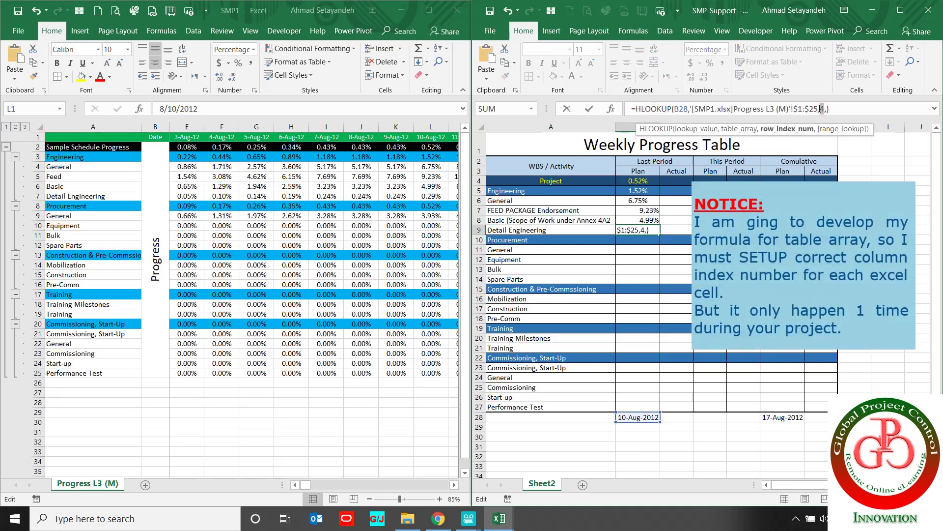
key(Return)
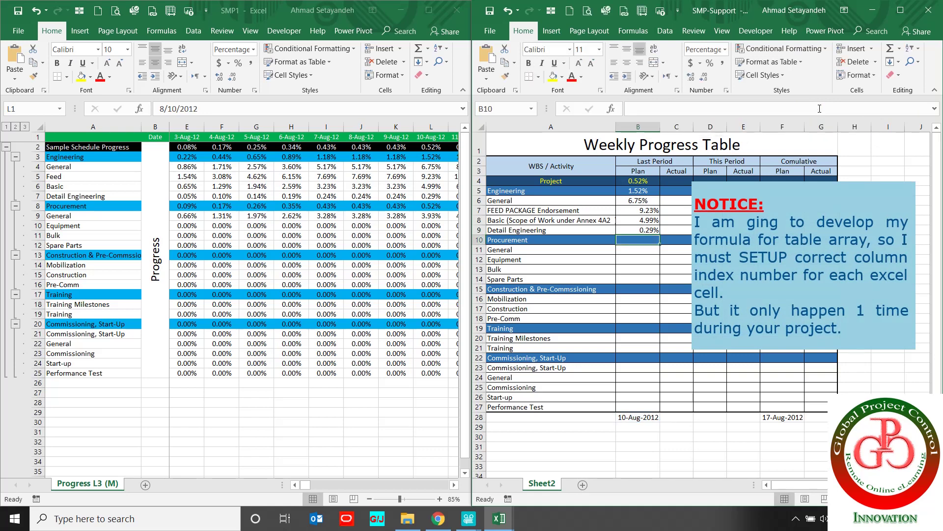
Step: Centre the Last Period Plan cells from Project to Detail Engineering
click(646, 185)
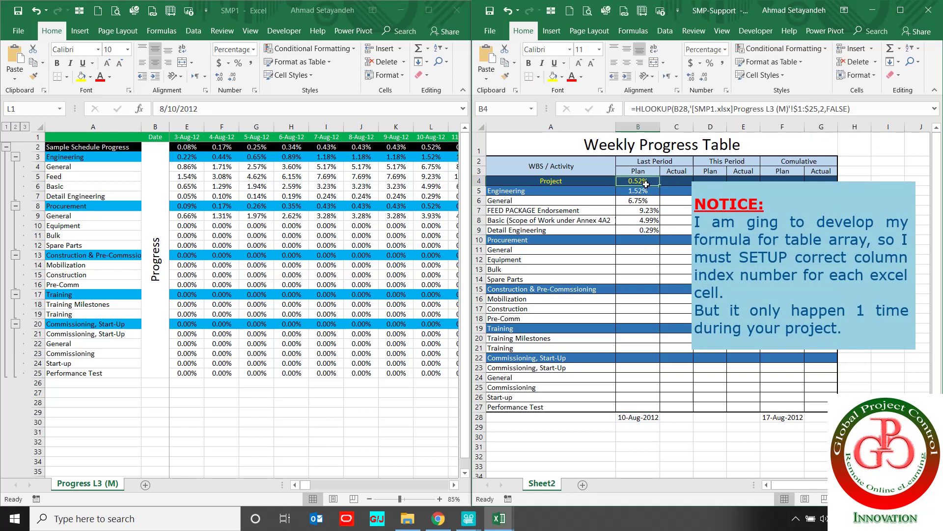
click(639, 63)
click(627, 62)
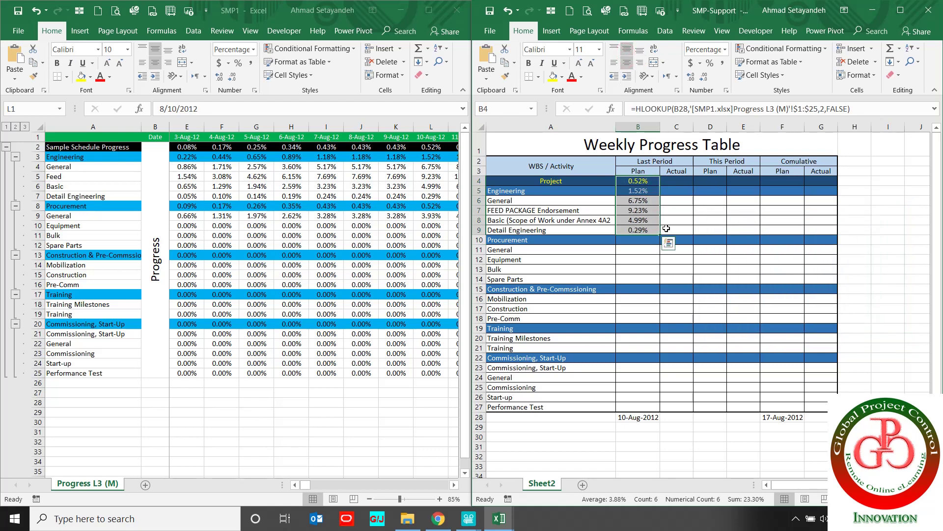
Step: Copy the Project to Detail Engineering Last Period Plan formulas into the Comulative Plan column and check the lookup date they reference
key(ctrl+c)
click(786, 182)
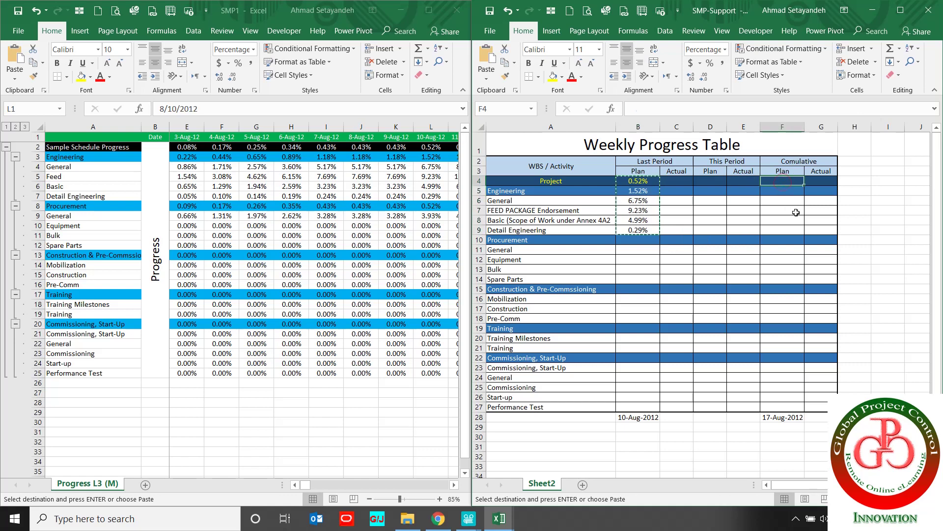
key(ctrl+v)
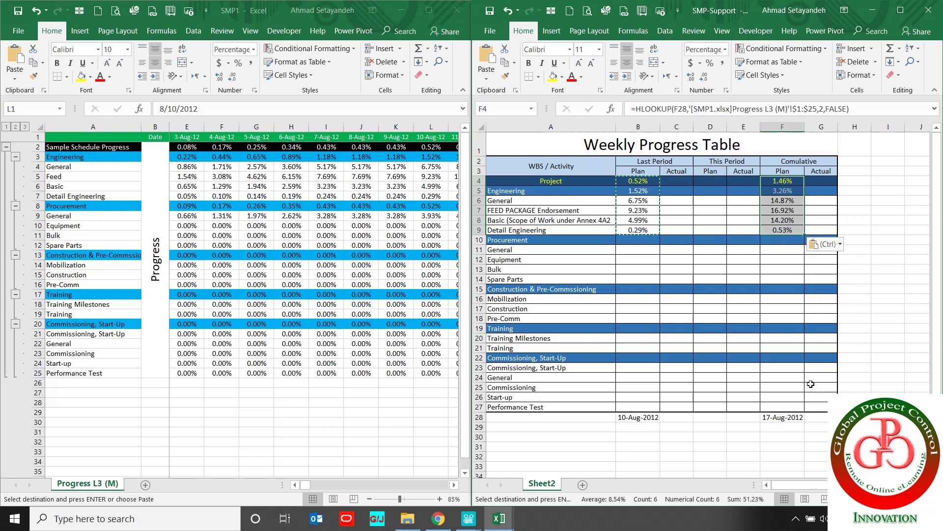
click(793, 417)
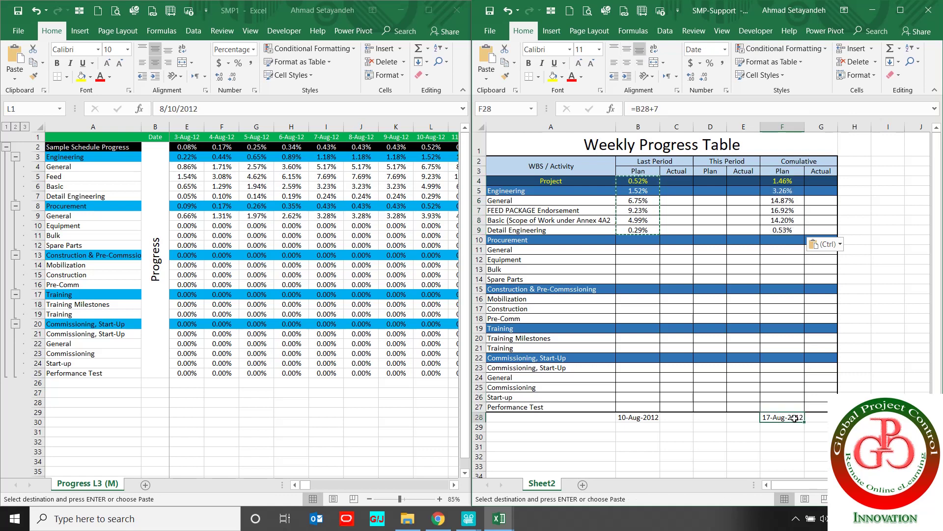
click(789, 203)
click(711, 109)
key(Escape)
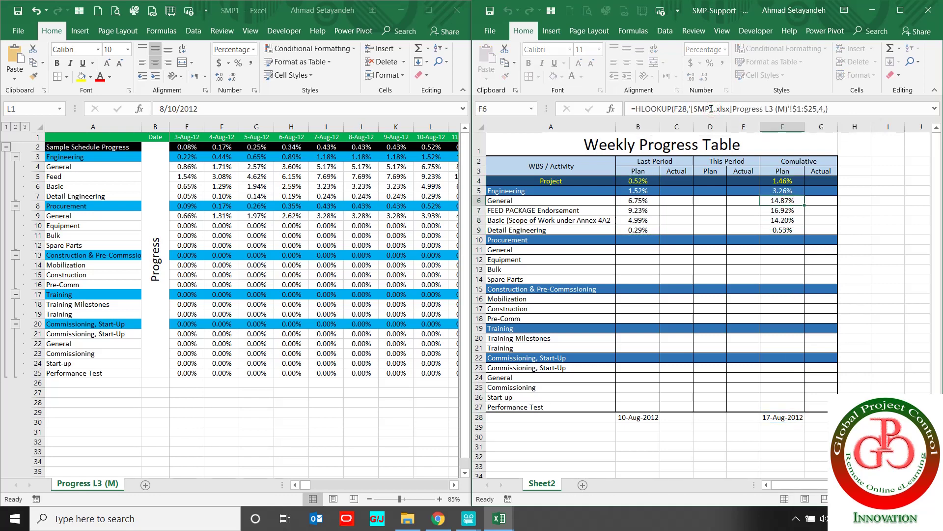
Step: Make the lookup value in Detail Engineering's Last Period Plan formula an absolute reference, $B$28
click(718, 180)
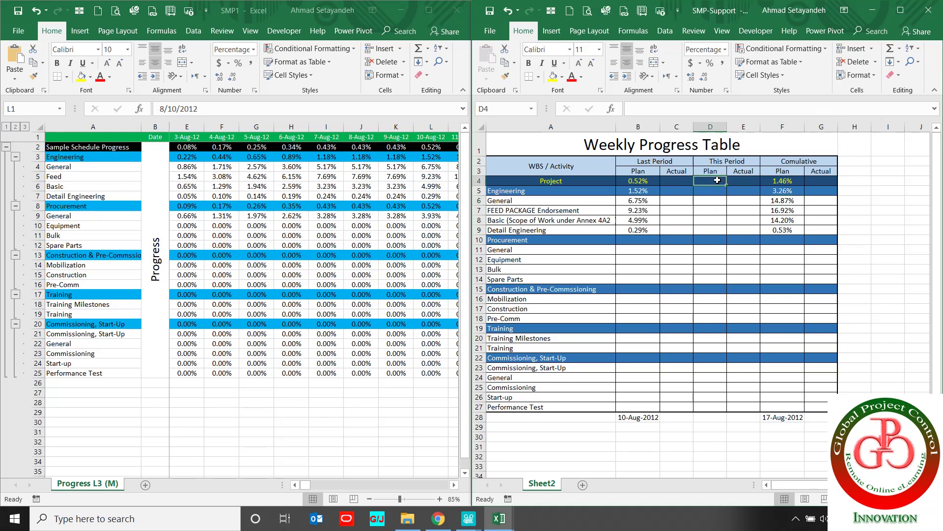
click(647, 229)
key(ctrl+c)
click(649, 241)
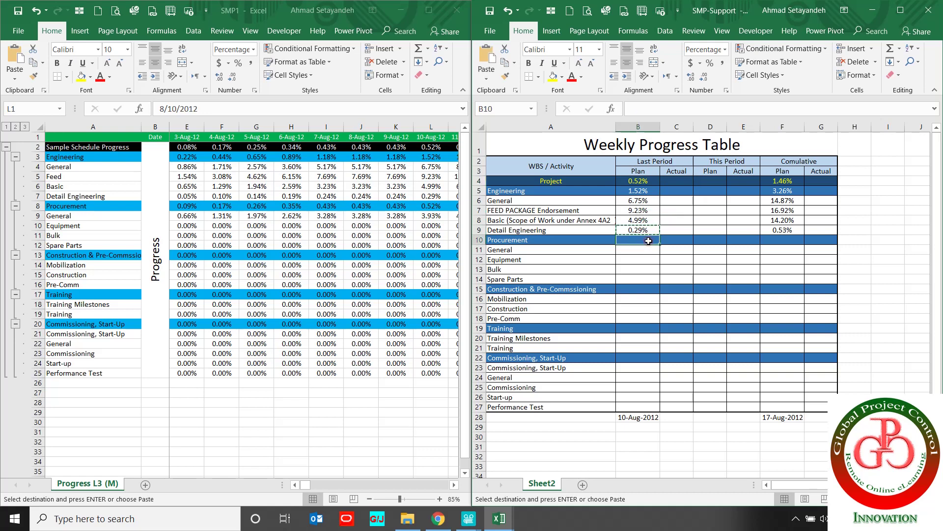
click(647, 230)
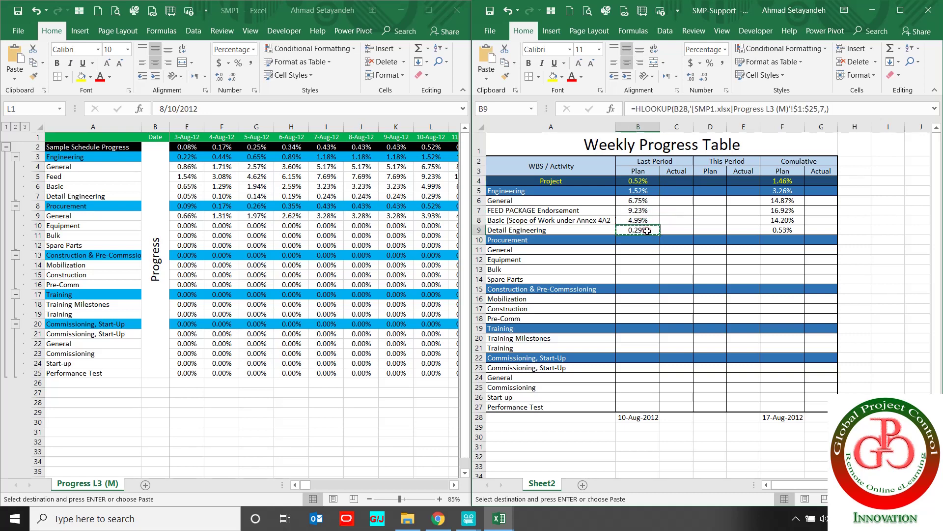
click(680, 109)
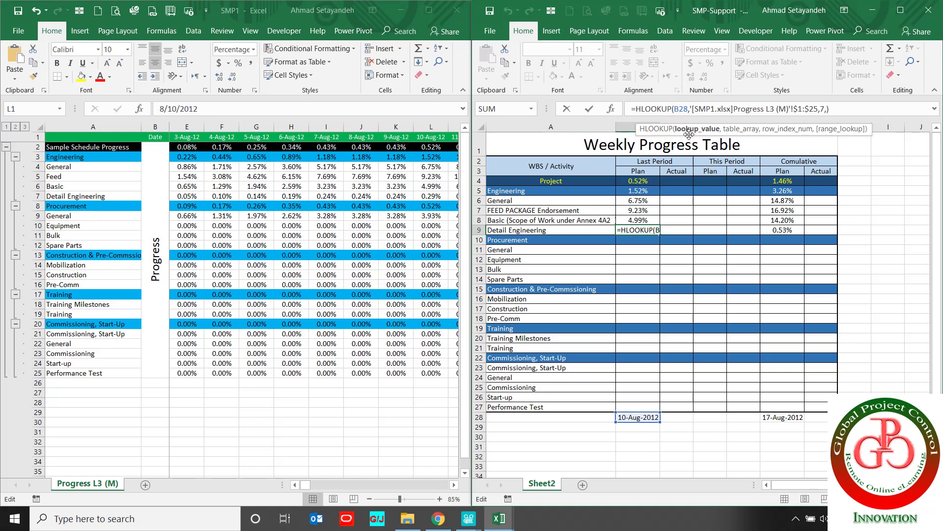
key(F4)
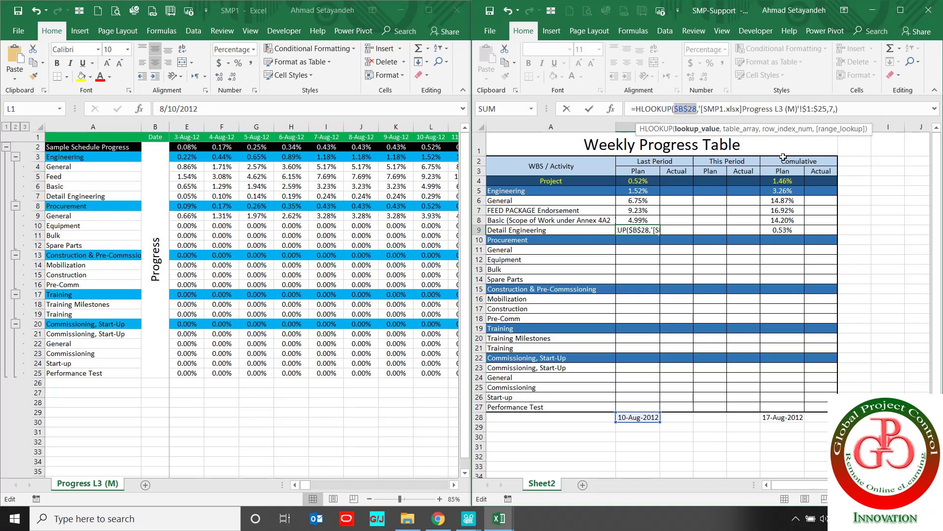
key(Return)
Step: Copy Detail Engineering's Last Period Plan formula, as formulas only, to the Procurement to Performance Test Plan cells and centre them
click(646, 231)
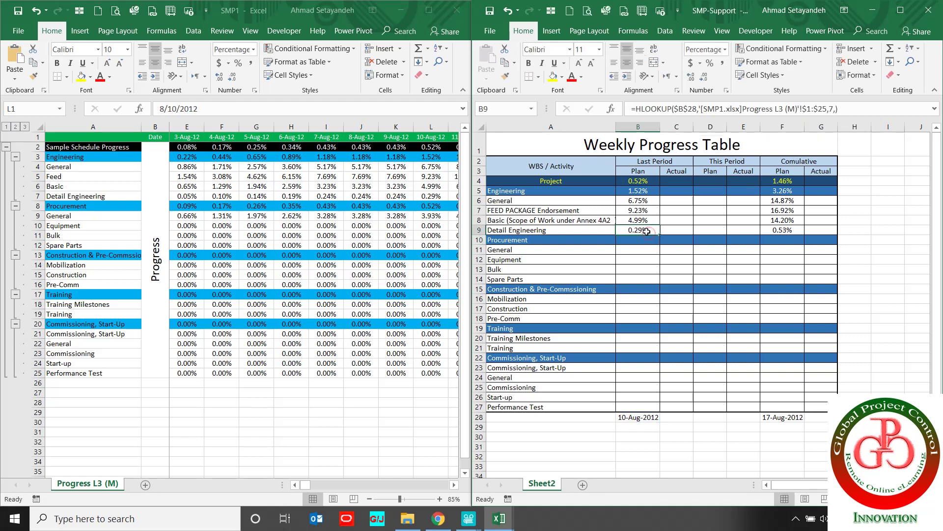
key(ctrl+c)
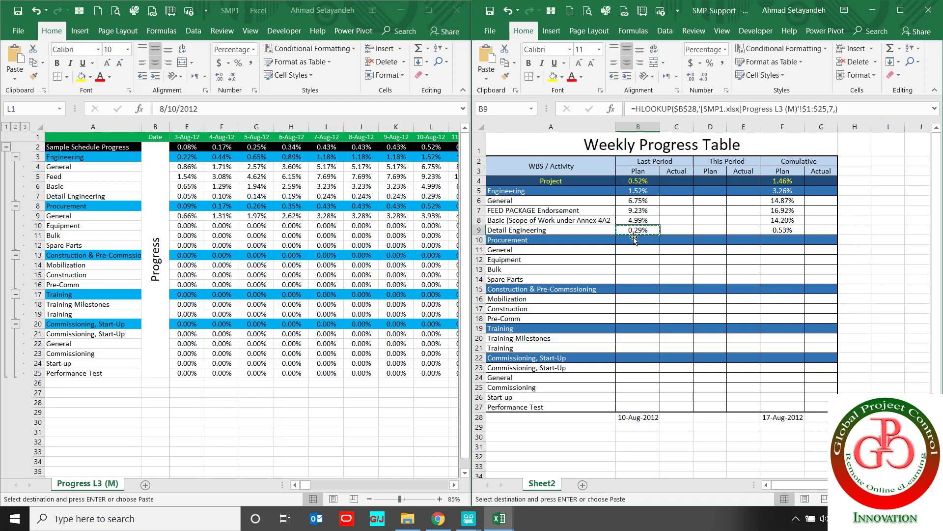
click(641, 239)
drag(645, 270, 642, 404)
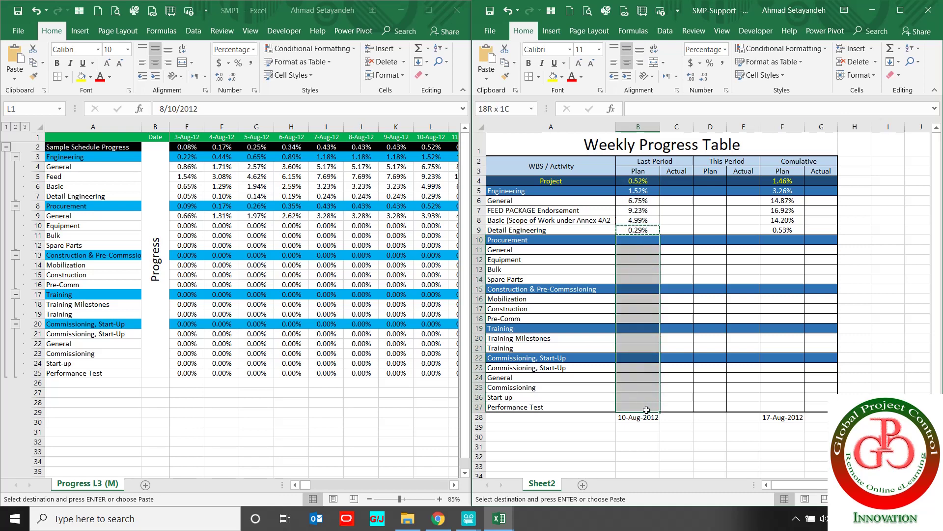
right_click(643, 406)
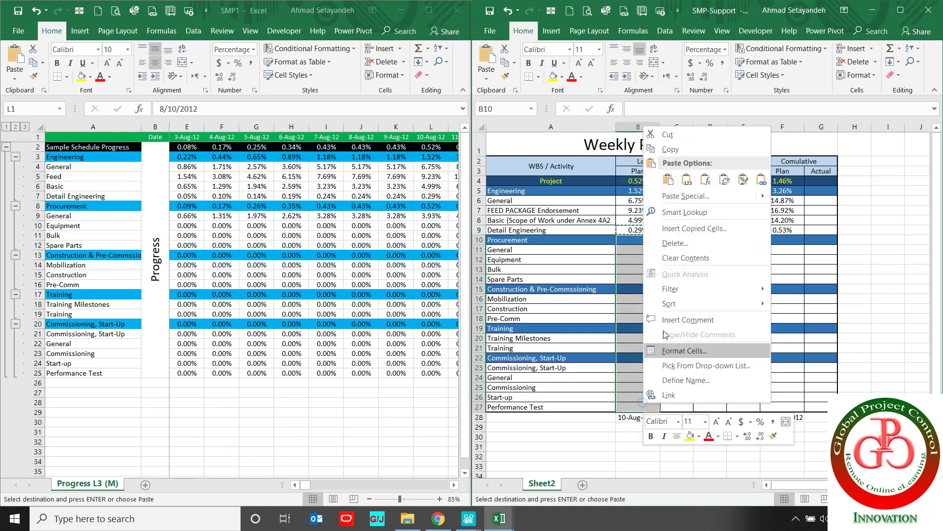
click(705, 180)
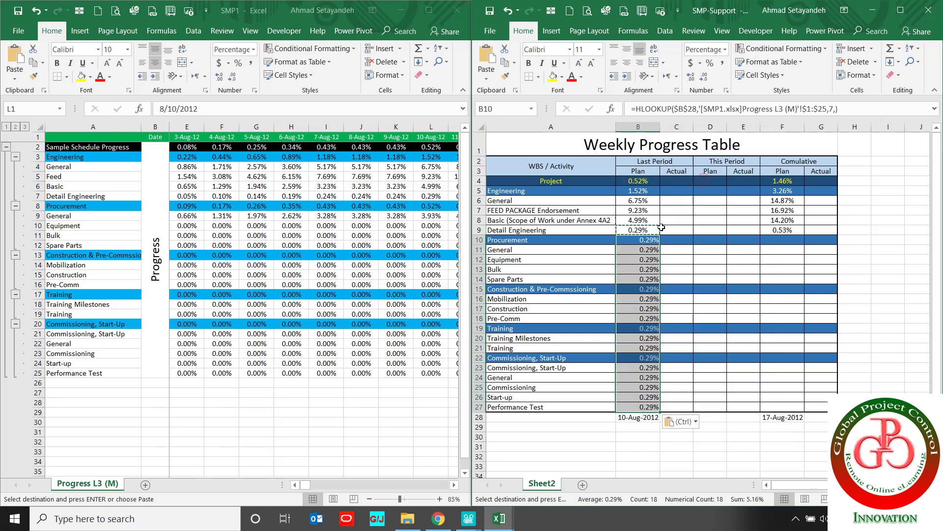
click(628, 63)
click(627, 49)
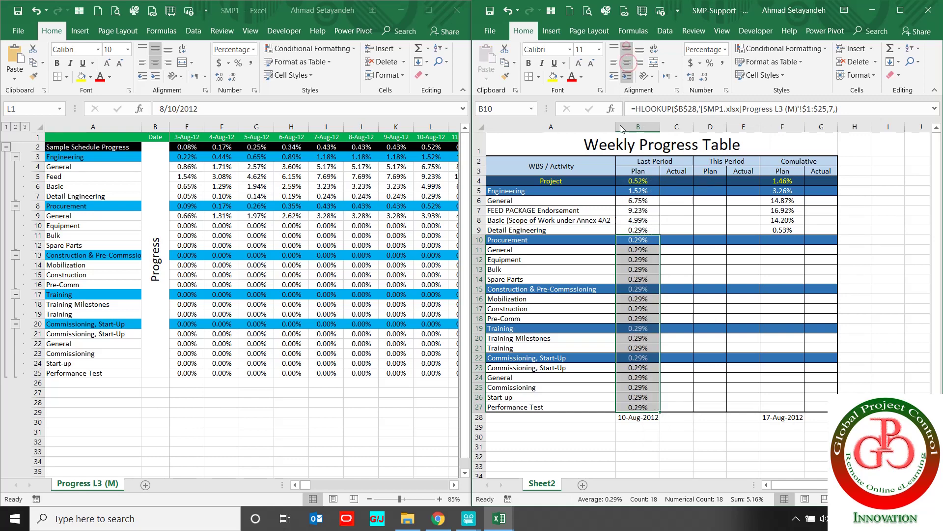
Step: Set the row index in Procurement's Last Period Plan HLOOKUP to 8
click(640, 239)
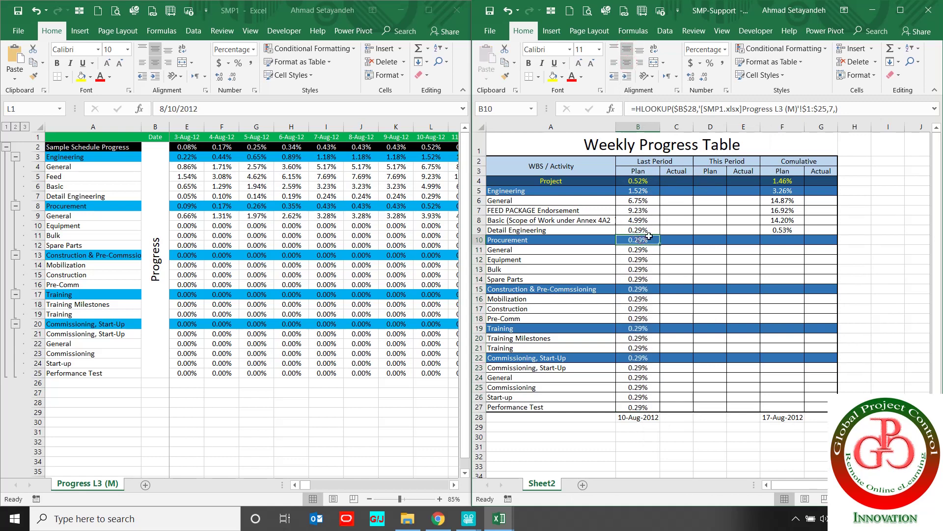
click(834, 108)
key(shift+Left)
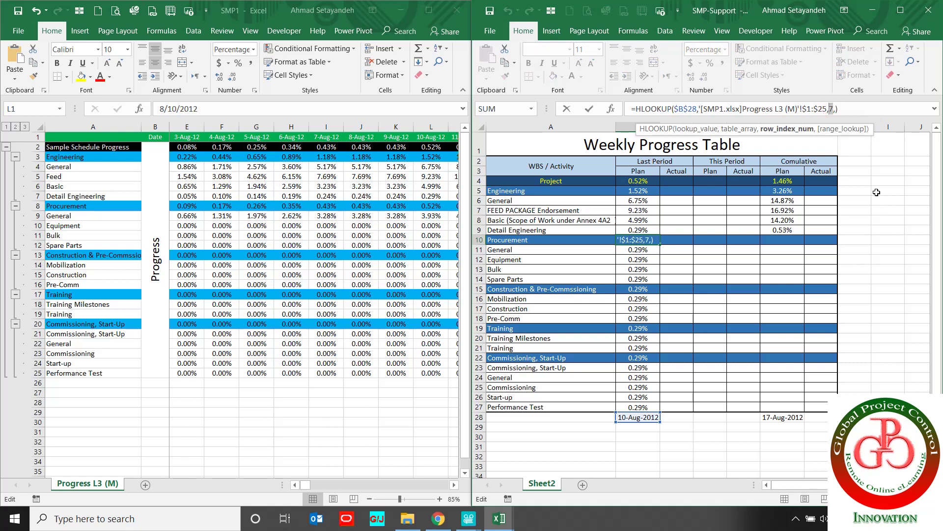
text(8)
key(Return)
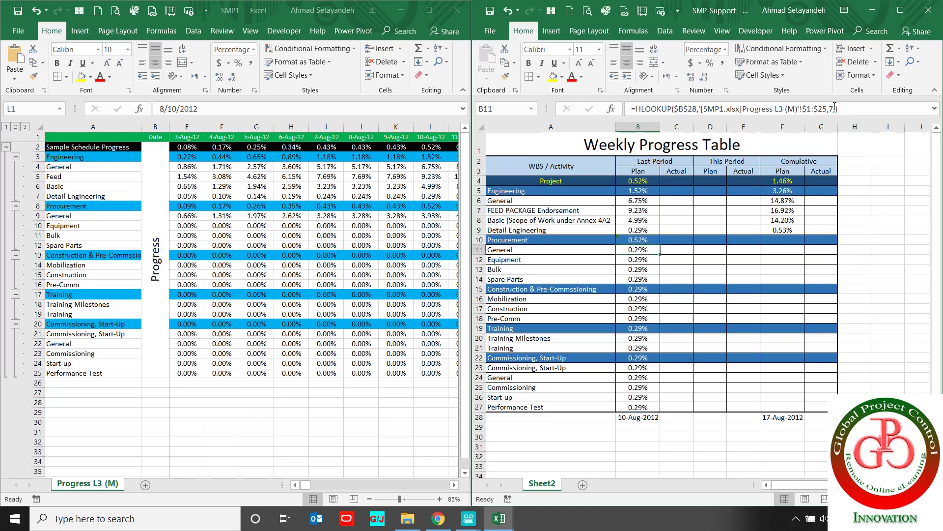
Step: Set the row index in the Last Period Plan HLOOKUPs to 9 for Procurement's General and 10 for Equipment
click(834, 108)
key(shift+Left)
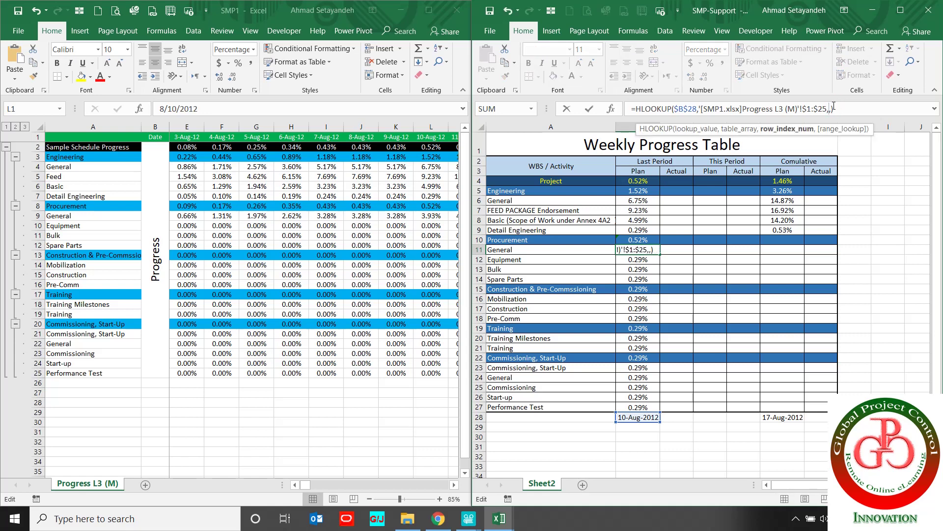
text(9)
key(Return)
click(834, 107)
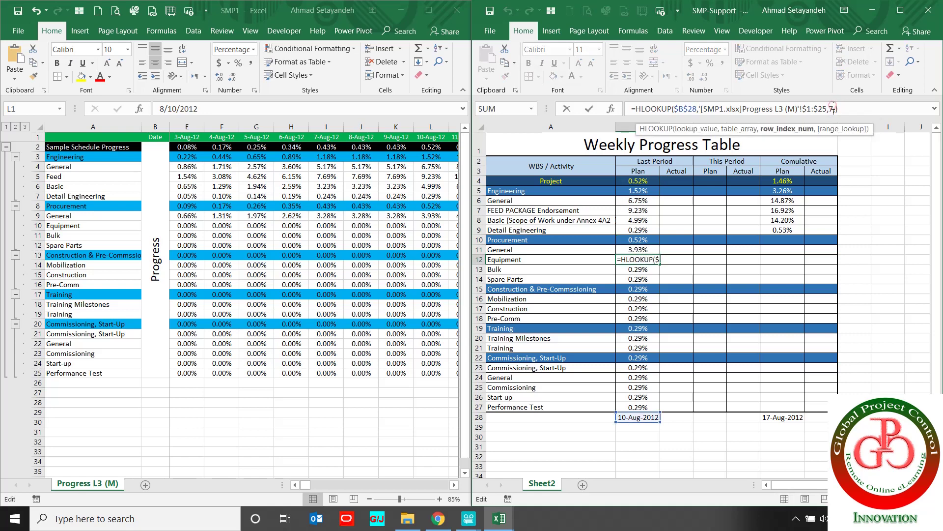
key(BackSpace)
text(10)
key(Return)
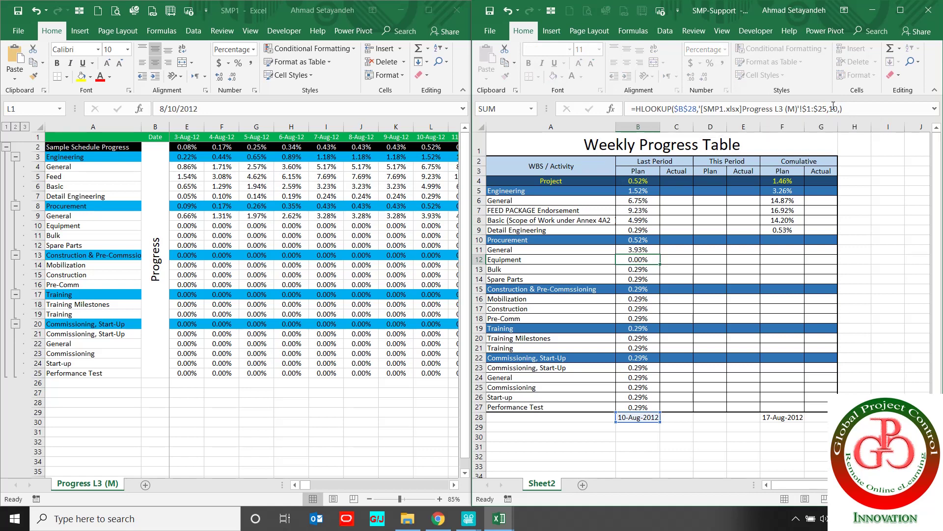
Step: Set the row index in the Last Period Plan HLOOKUPs to 11 for Bulk and 12 for Spare Parts
click(834, 108)
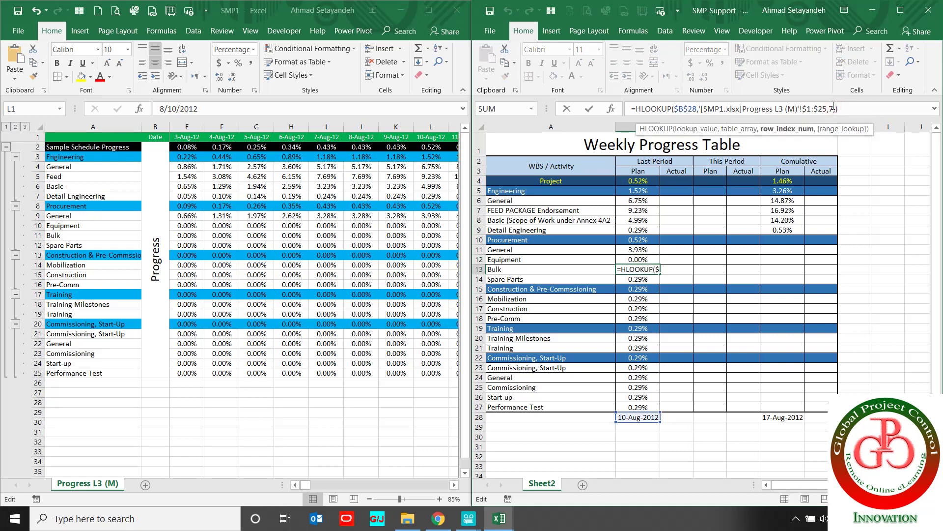
key(BackSpace)
text(11)
key(Return)
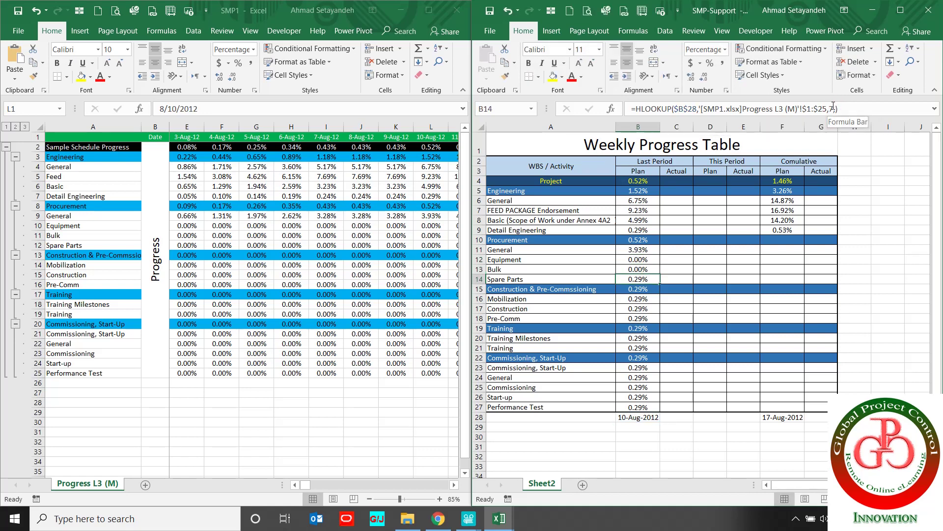
click(833, 107)
key(BackSpace)
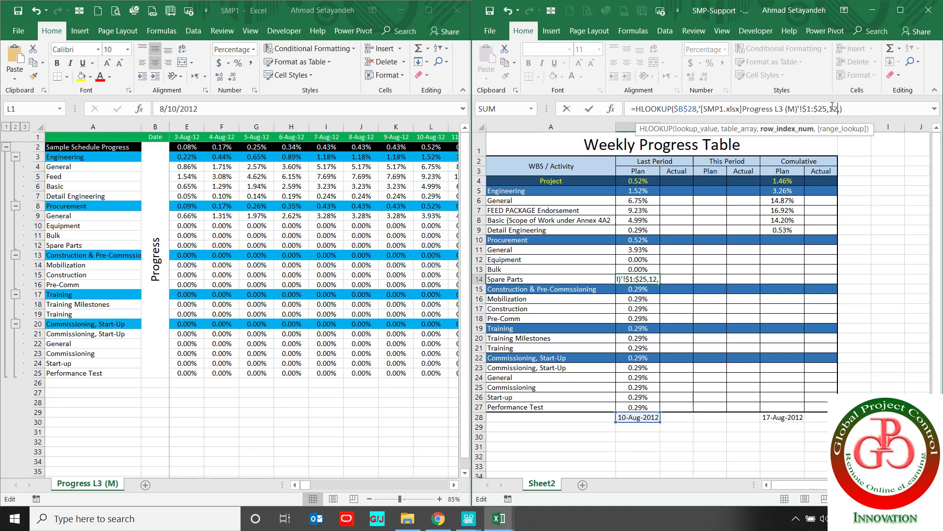
text(12)
key(Return)
Step: Set the row index in the Construction & Pre-Commssioning Last Period Plan HLOOKUP to 12
click(833, 107)
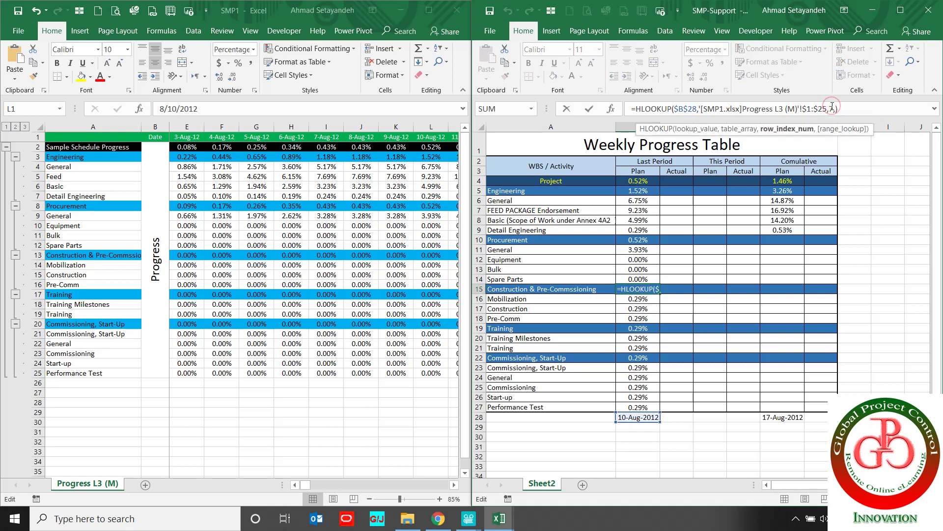
key(BackSpace)
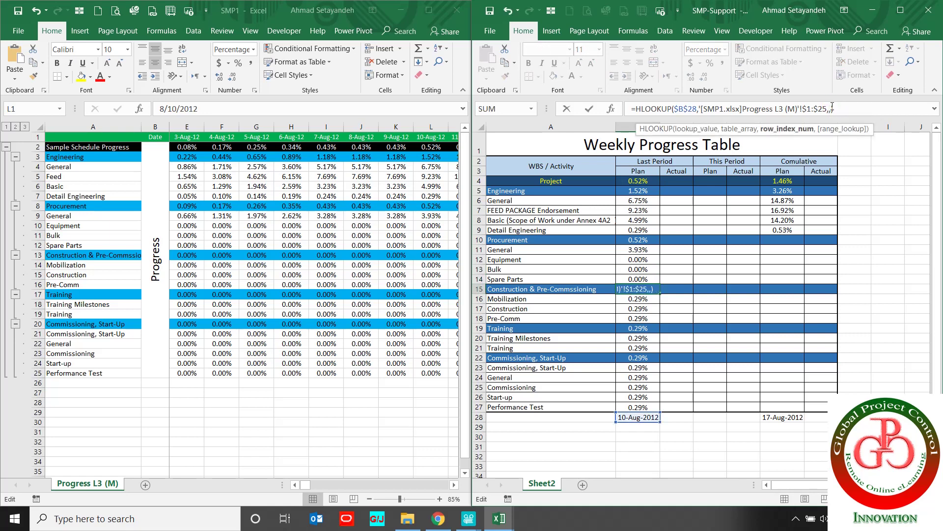
text(12)
key(Return)
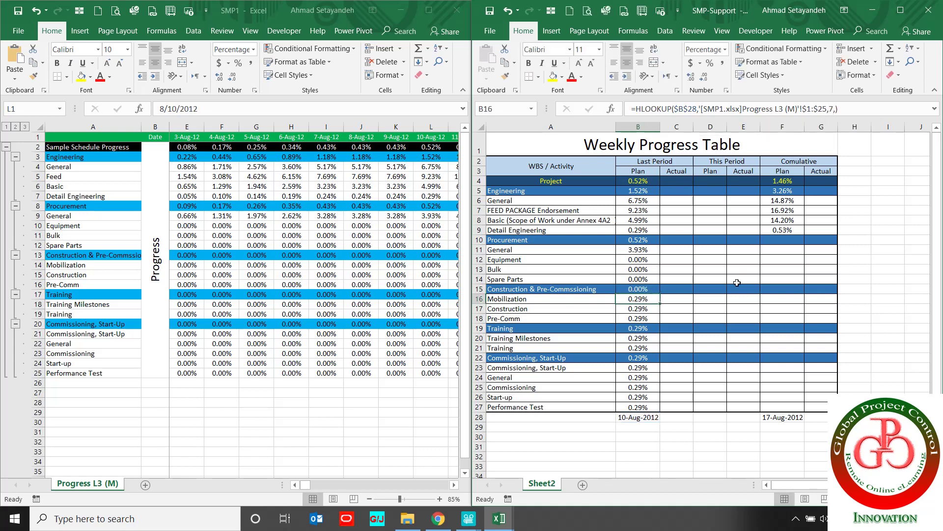
Step: Check the row indexes in the Last Period Plan formulas between Procurement and Construction & Pre-Commssioning
click(640, 289)
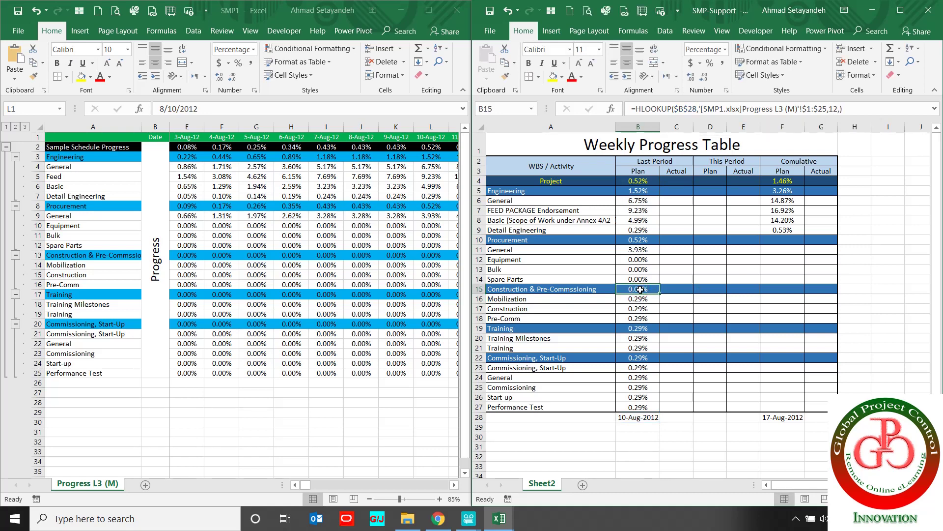
key(Up)
key(Up)
key(Up)
key(Up)
key(Up)
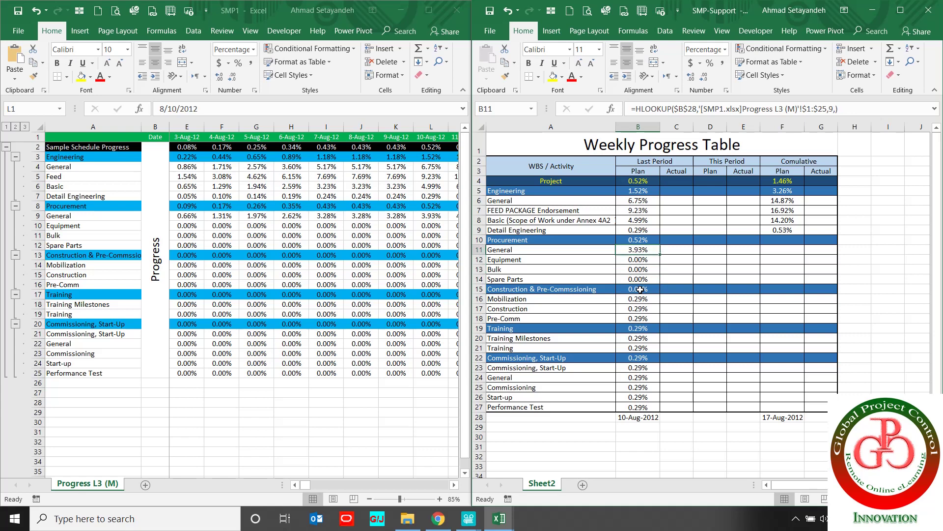
key(Down)
key(Down)
key(Down)
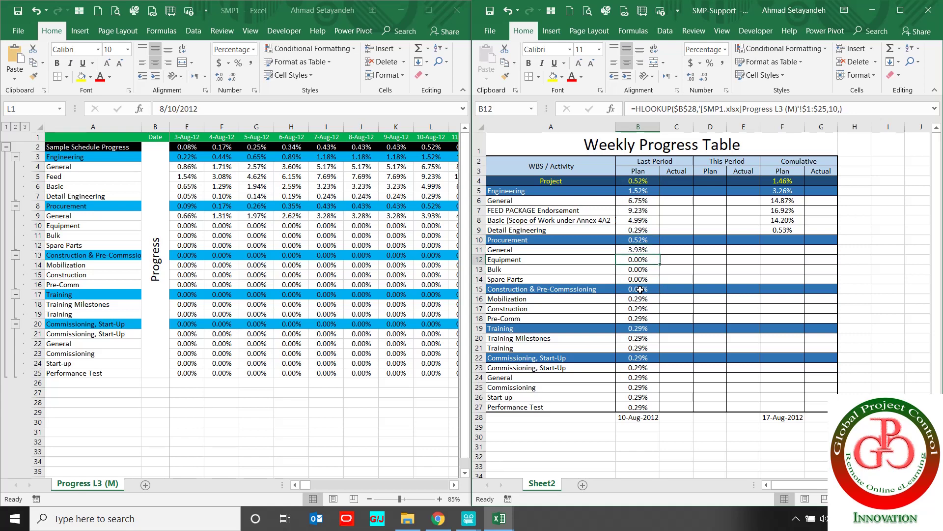
key(Down)
key(Down)
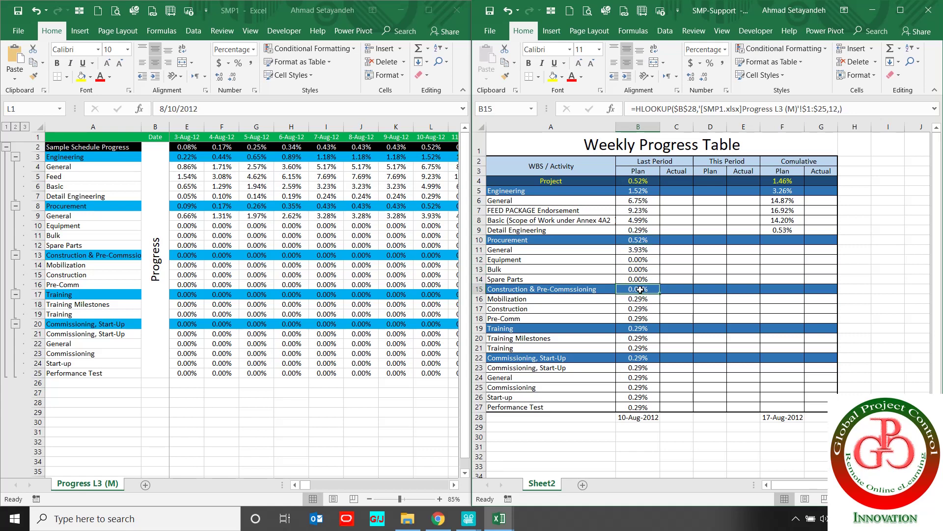
Step: Correct the row index in the Construction & Pre-Commssioning Last Period Plan HLOOKUP to 13
click(834, 109)
key(shift+Right)
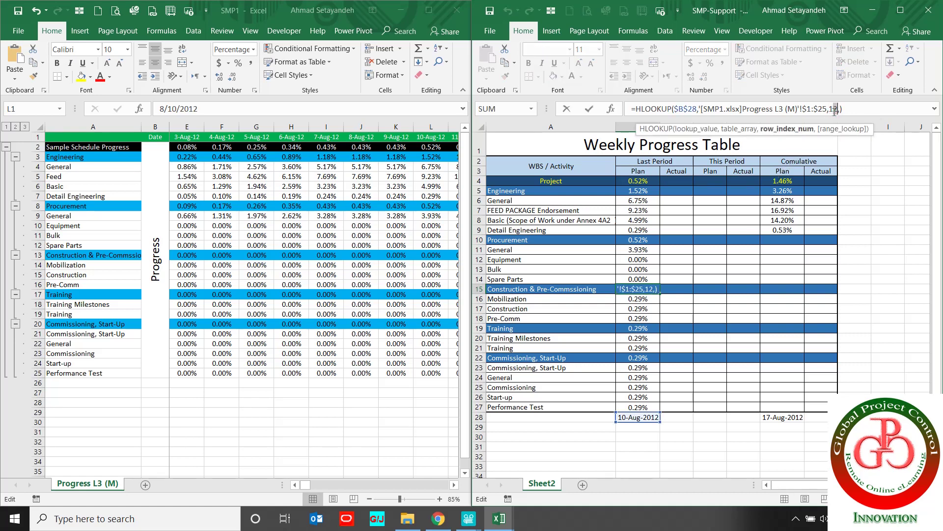
text(7)
key(Return)
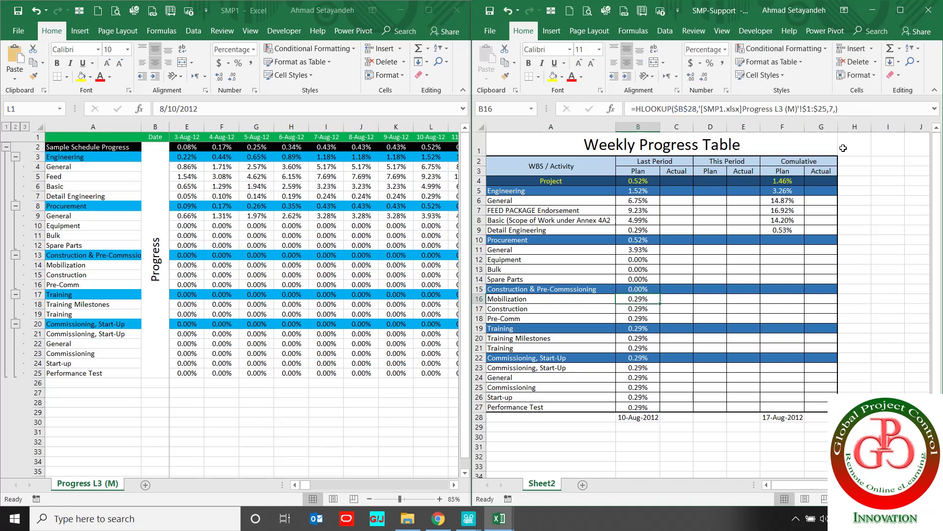
Step: Set the row index in the Last Period Plan HLOOKUPs to 14 for Mobilization and 15 for Construction
click(833, 109)
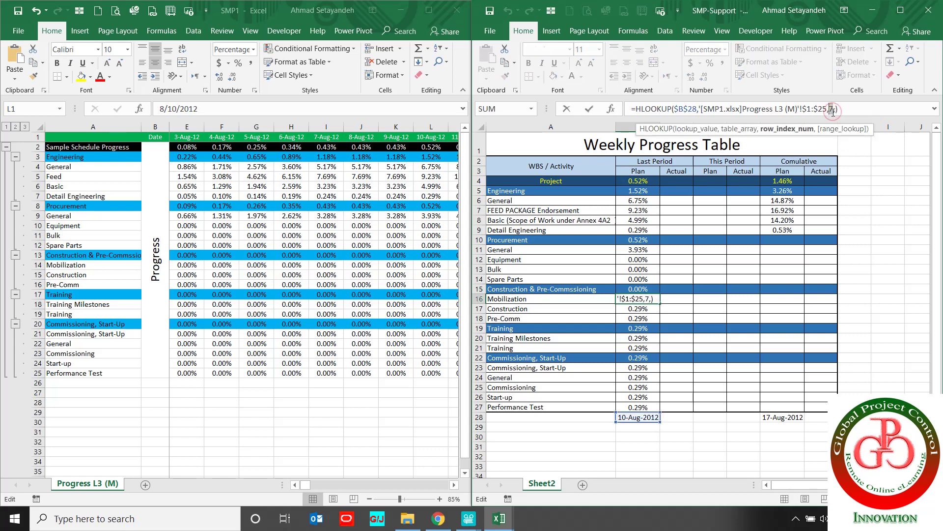
text(14)
key(Return)
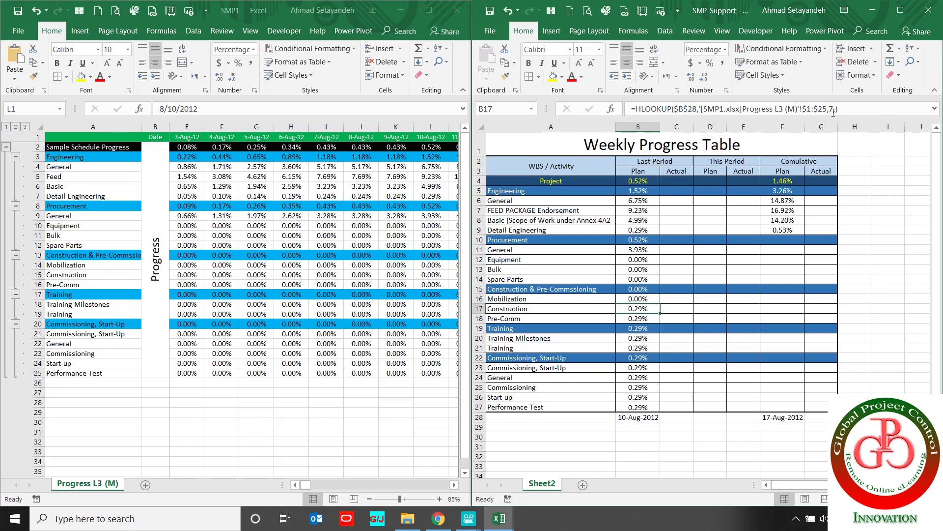
click(833, 109)
key(BackSpace)
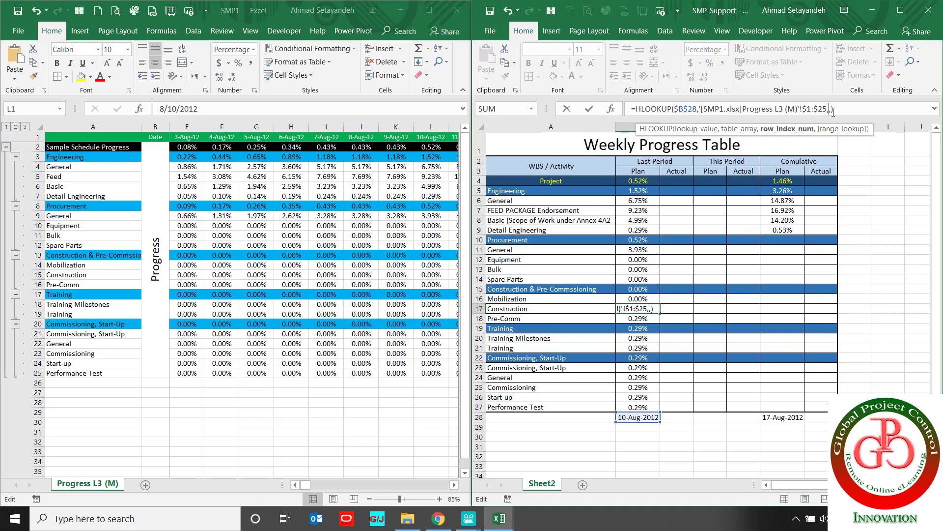
key(Return)
Step: Recheck the row indexes of the Construction & Pre-Commssioning group and set Pre-Comm's Last Period Plan row index to 16
key(Up)
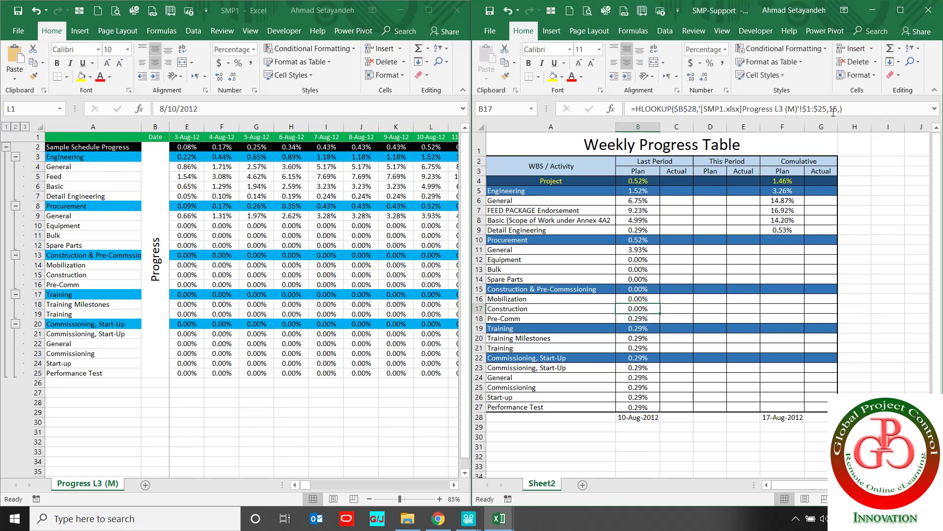
key(Up)
key(Up)
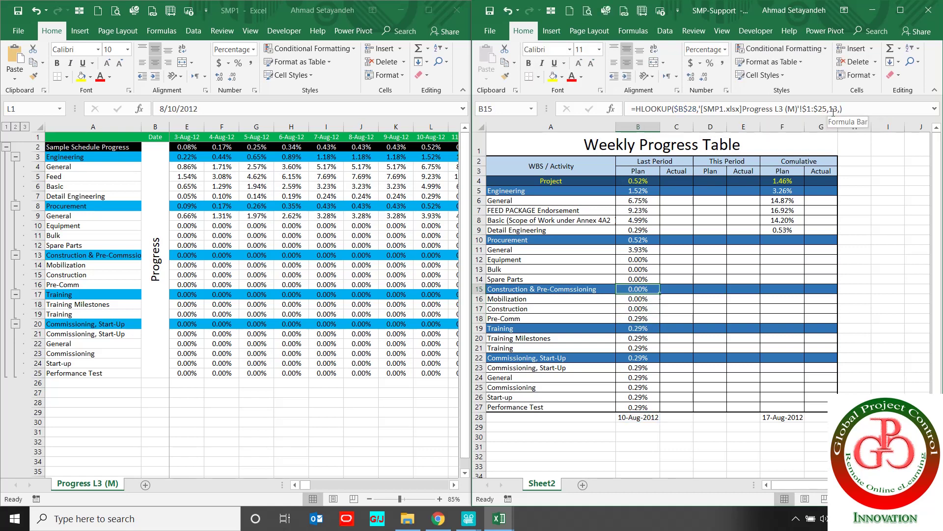
key(Down)
key(Down)
key(Down)
click(833, 112)
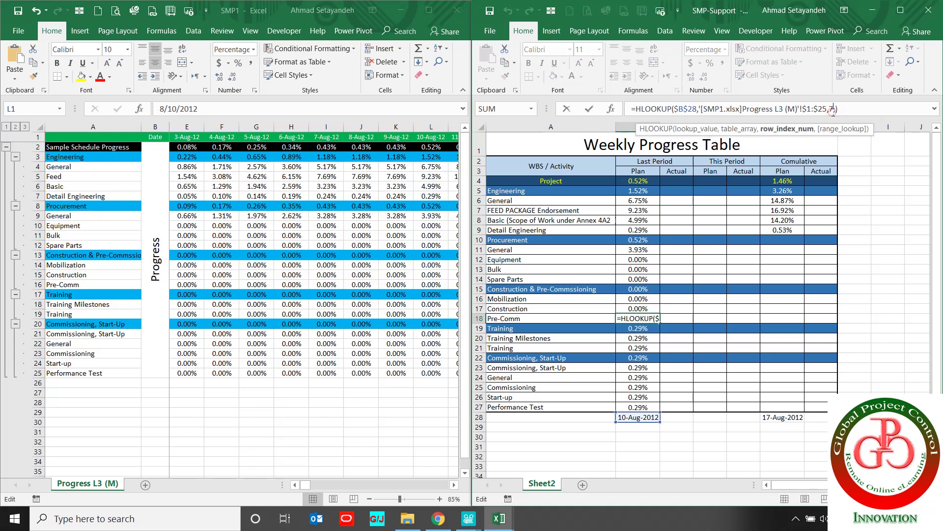
key(BackSpace)
text(1)
key(Return)
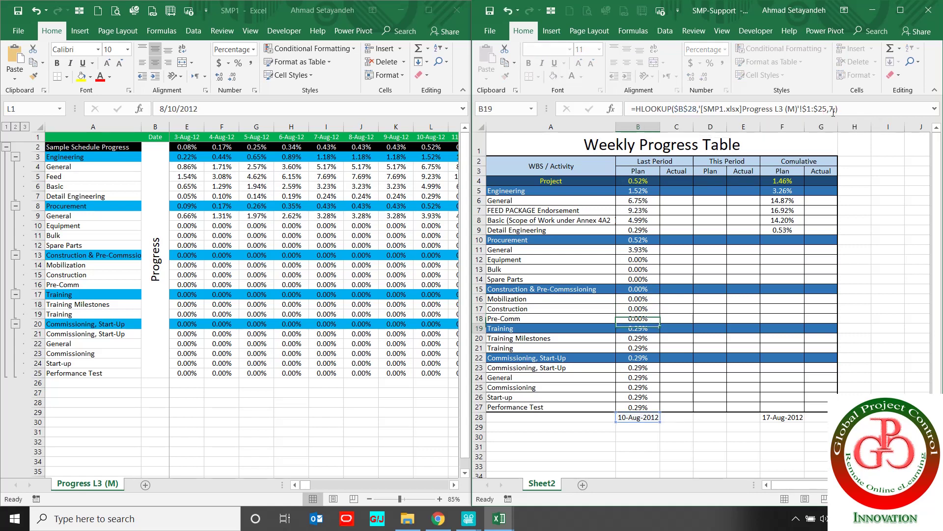
Step: Set the row index in the Training heading row's Last Period Plan HLOOKUP to 16
click(833, 112)
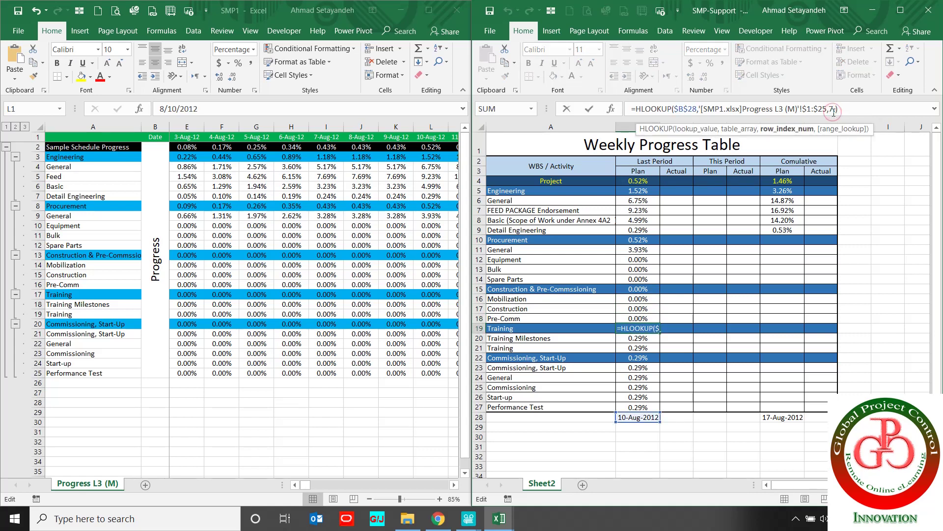
key(BackSpace)
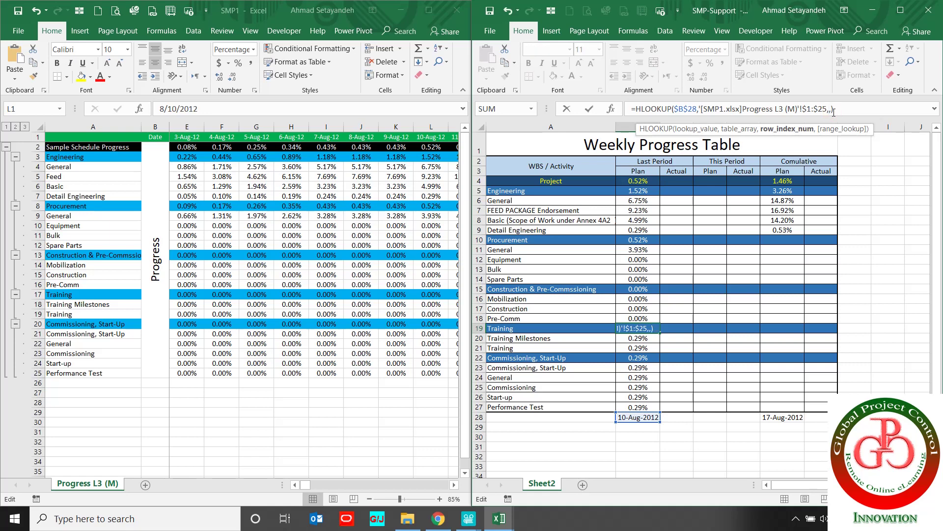
key(Return)
Step: Set the Last Period Plan row index to 17 for the Training heading row and 18 for Training Milestones
key(Up)
key(Up)
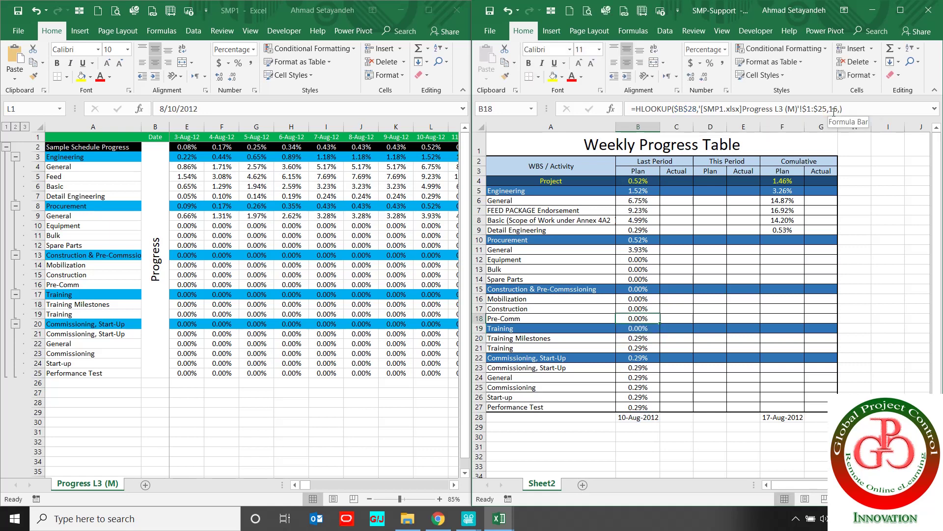
key(Down)
click(834, 110)
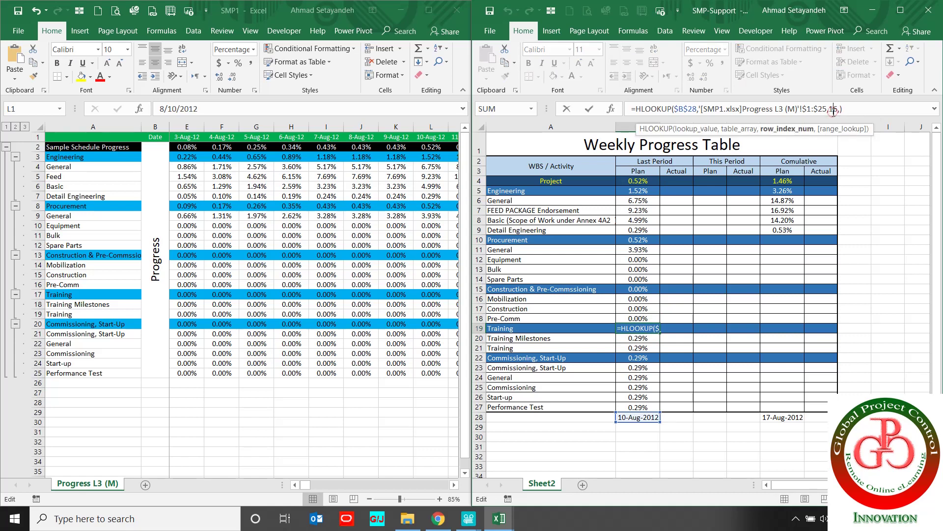
key(Delete)
text(7)
key(Return)
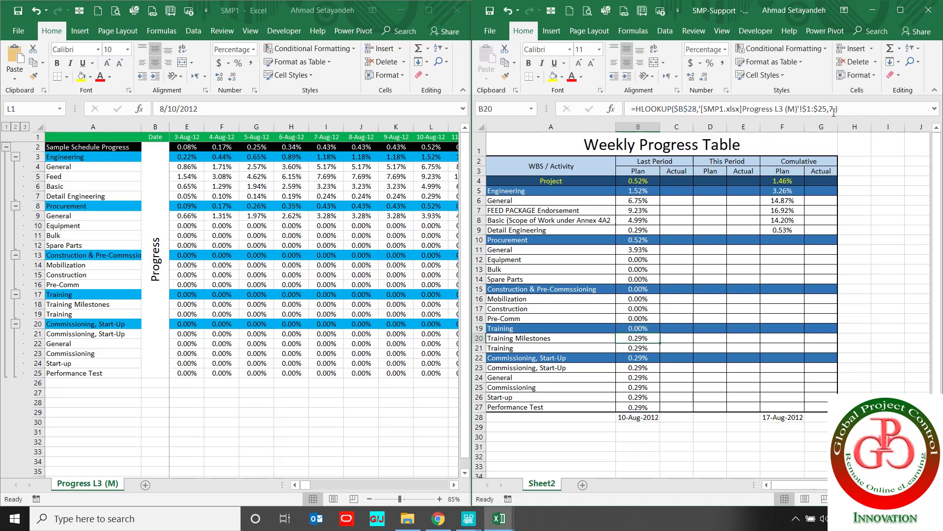
click(834, 110)
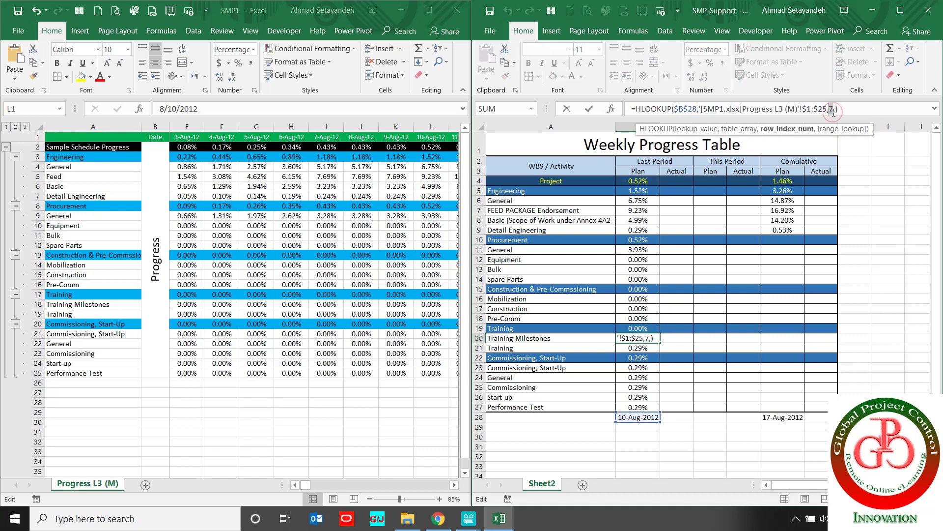
key(Return)
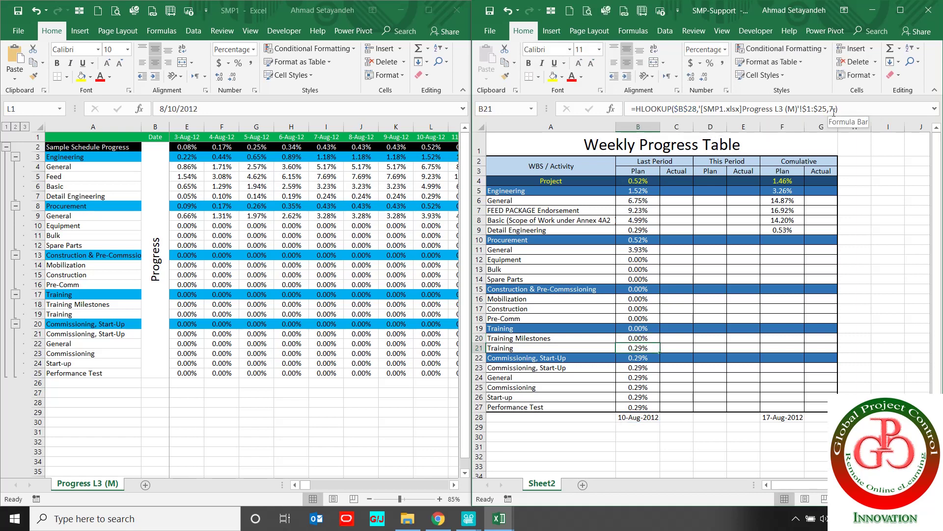
Step: Set the row index in the Last Period Plan HLOOKUP of the Training line under Training Milestones to 18
click(834, 109)
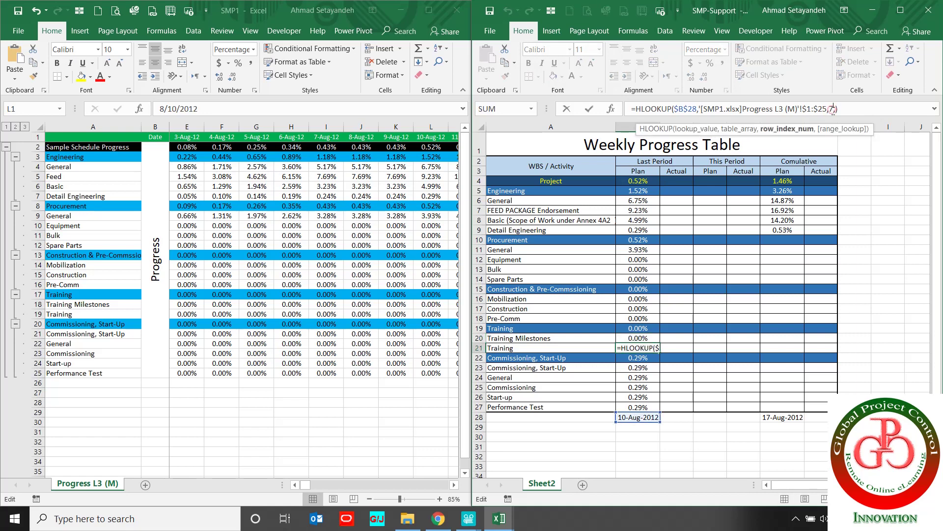
key(BackSpace)
text(18)
key(Return)
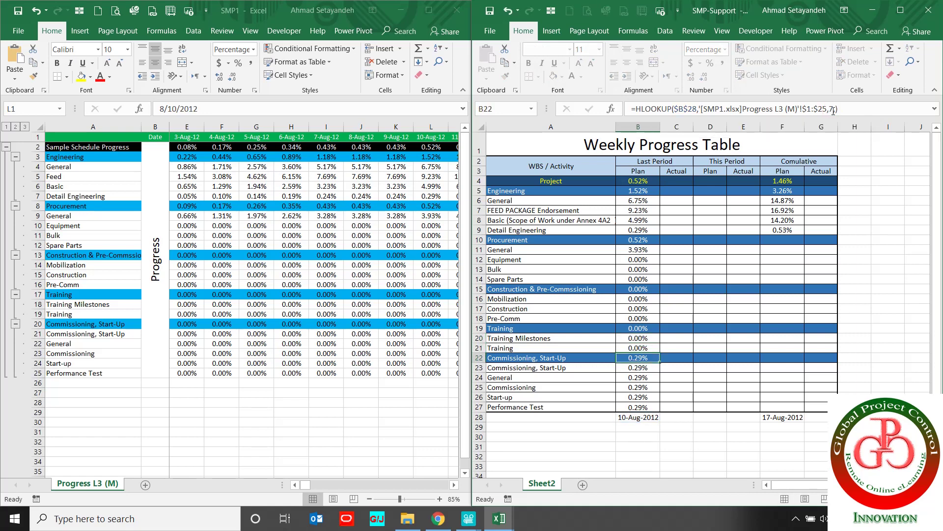
Step: Check the Training group's row indexes and correct the one for the Training line under Training Milestones to 19
key(Up)
key(Up)
key(Up)
key(Down)
key(Down)
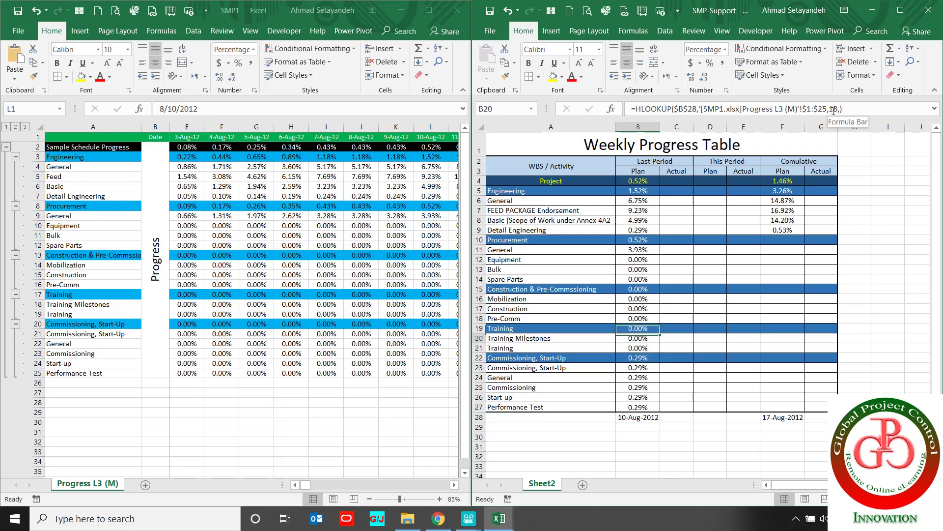
click(833, 111)
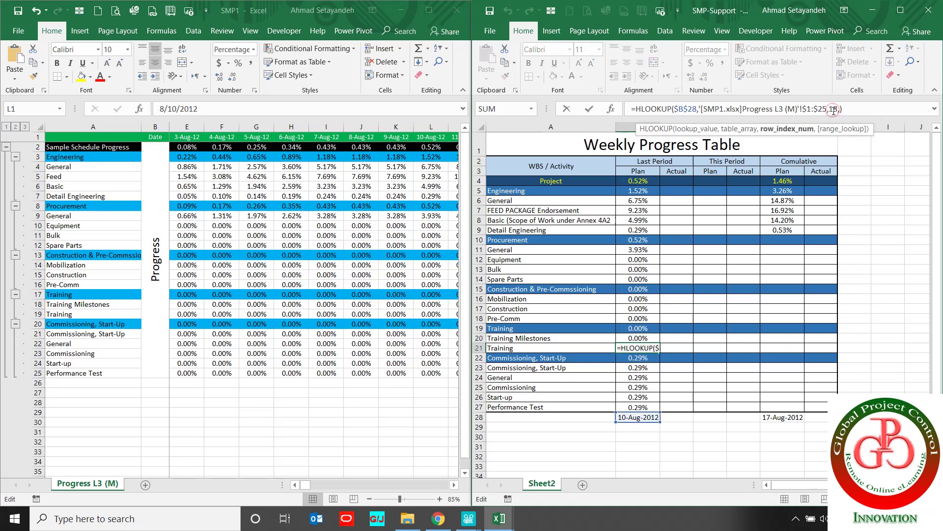
key(BackSpace)
text(9)
key(Return)
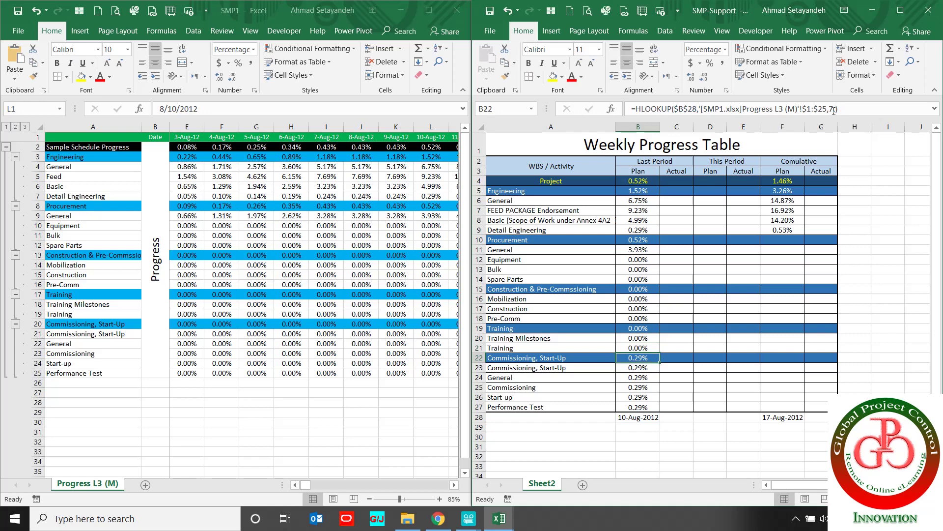
Step: Set the Last Period Plan row index of the Commissioning, Start-Up heading to its SMP1 row number, and of the line beneath to 21
click(835, 110)
key(BackSpace)
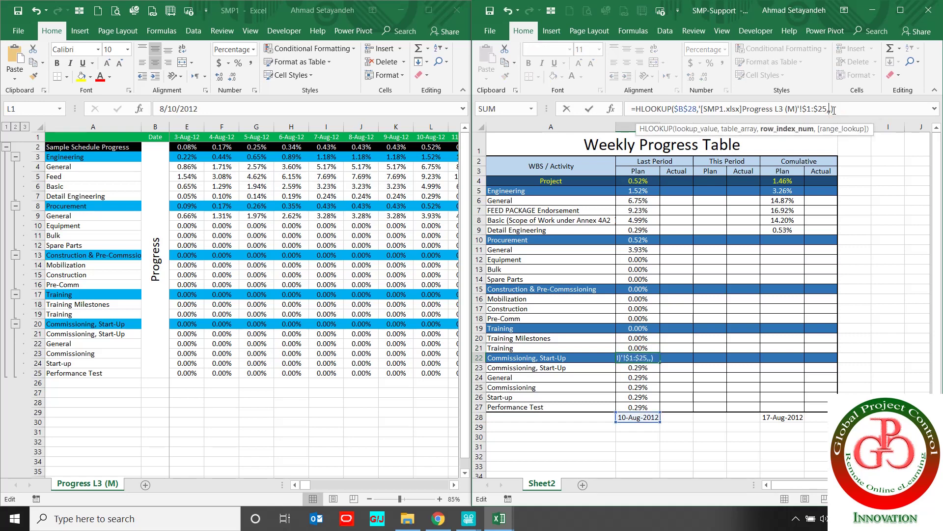
key(Return)
click(834, 110)
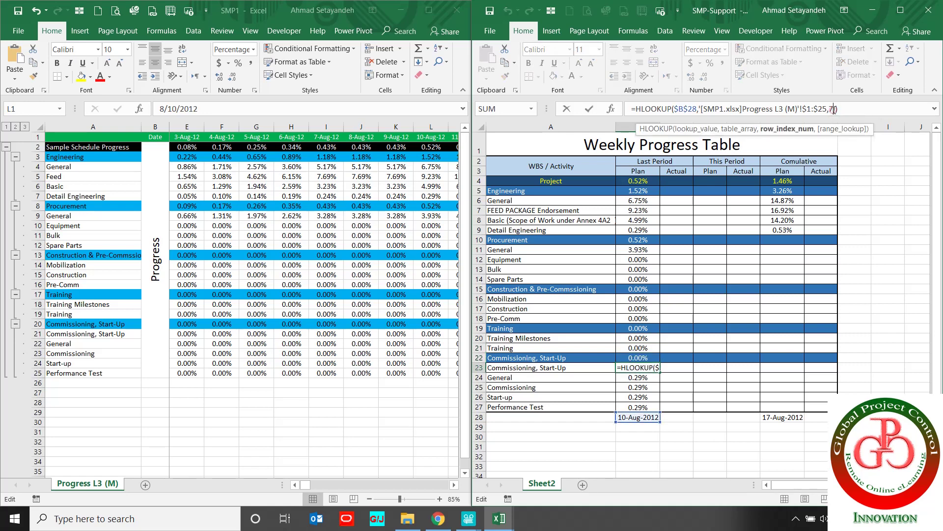
key(BackSpace)
text(21)
key(Return)
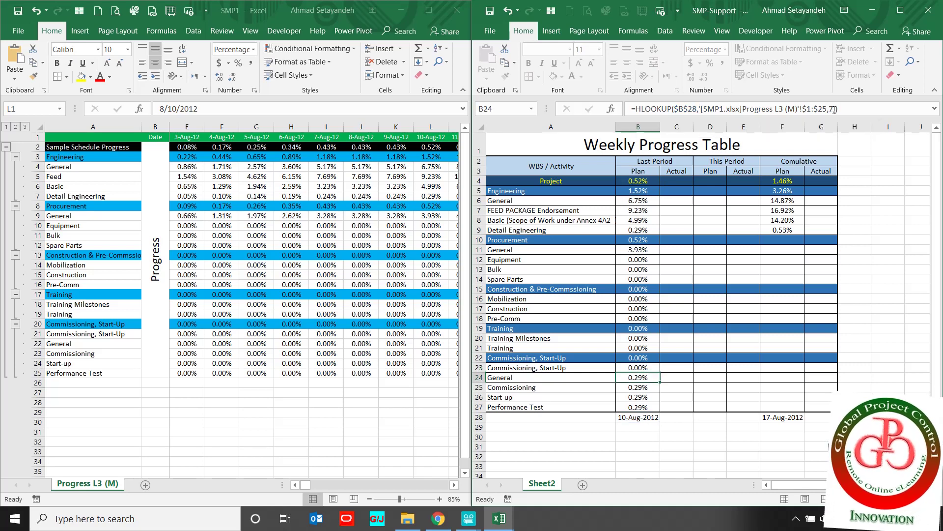
Step: Set the Last Period Plan row index to 22 for General and 23 for Commissioning in the Commissioning, Start-Up group
click(834, 110)
key(BackSpace)
text(22,)
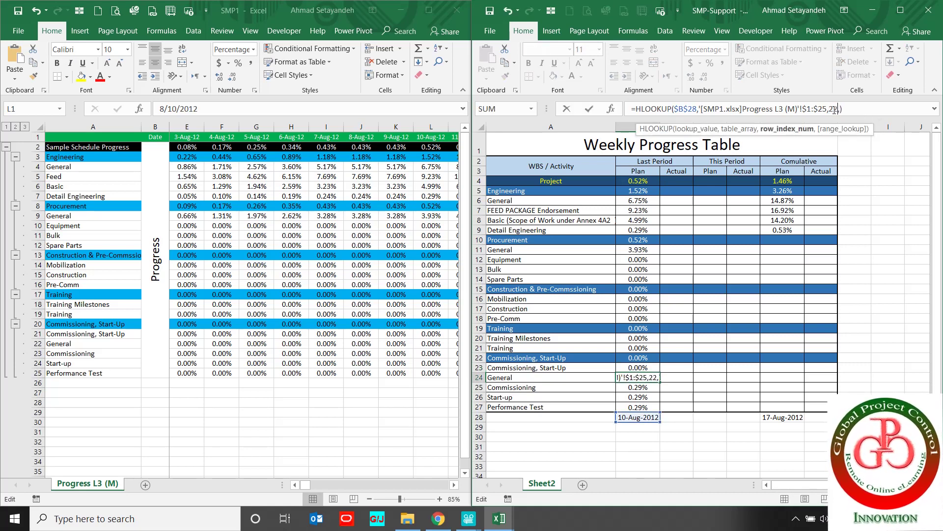
key(Return)
click(834, 110)
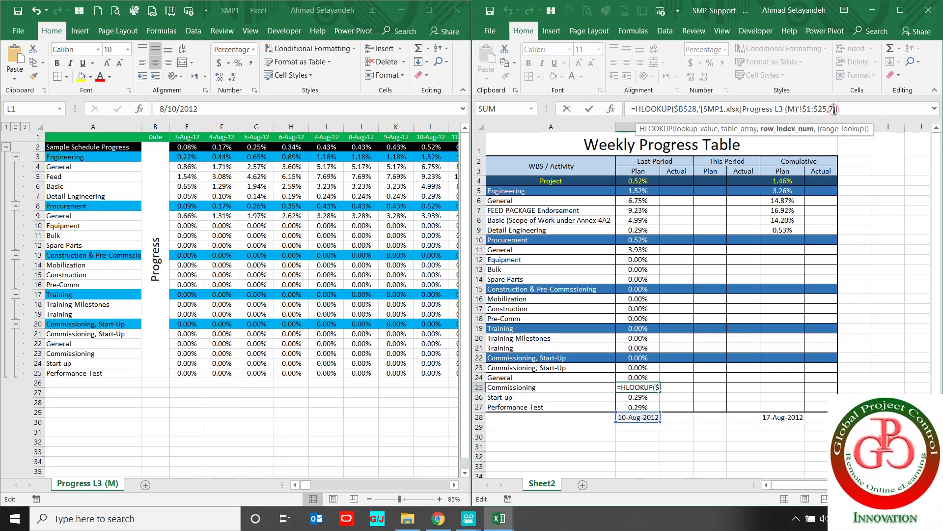
key(BackSpace)
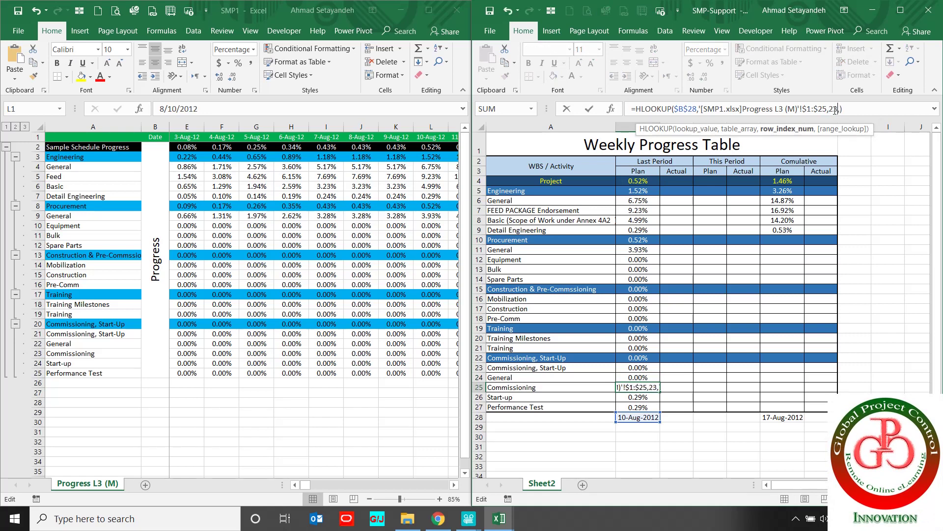
text(23)
key(Return)
Step: Set the Last Period Plan row index to 24 for Start-up and 25 for Performance Test
click(834, 110)
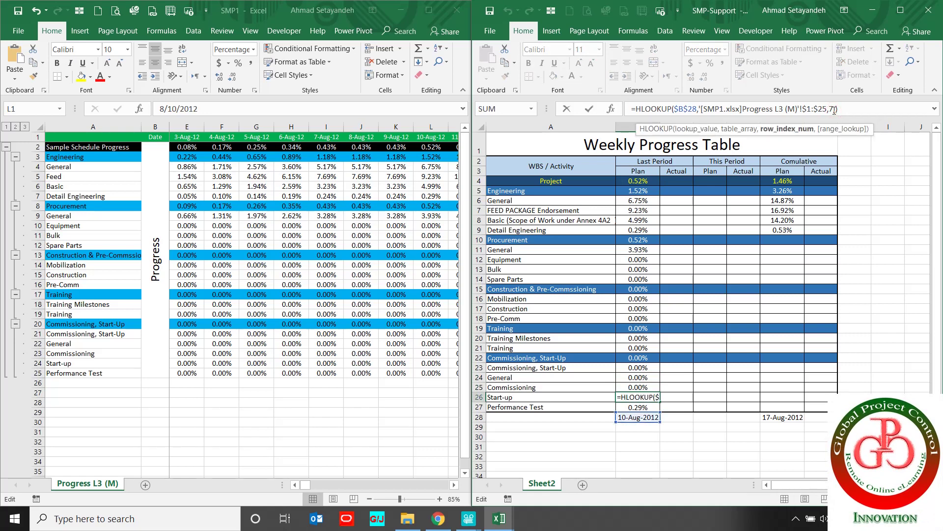
key(BackSpace)
text(24,)
key(Return)
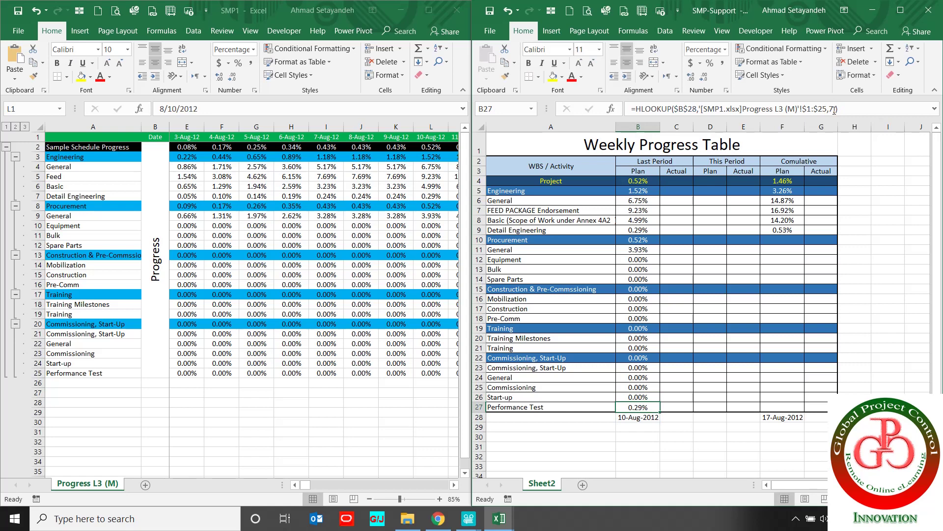
click(834, 110)
key(BackSpace)
text(2)
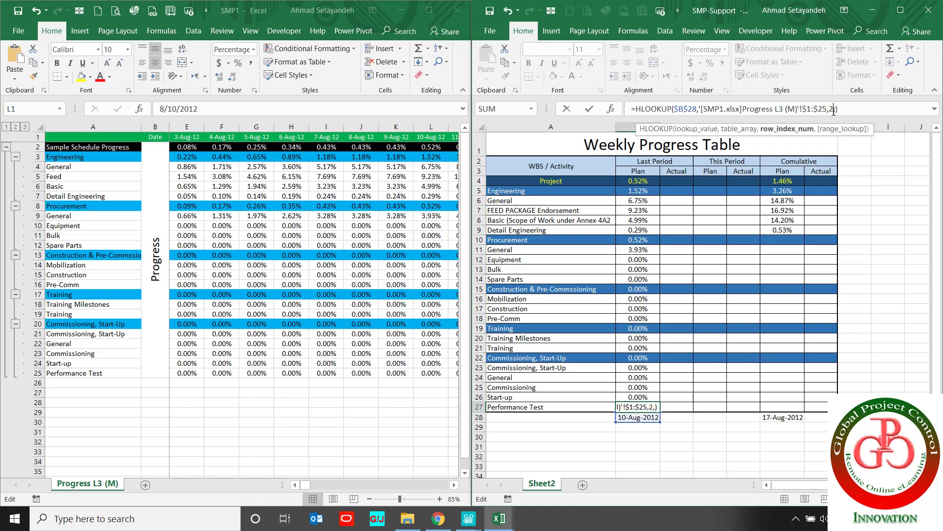
text(5)
key(Return)
Step: Check the HLOOKUP row indexes of the Commissioning, Start-Up group in the Last Period Plan column
key(Up)
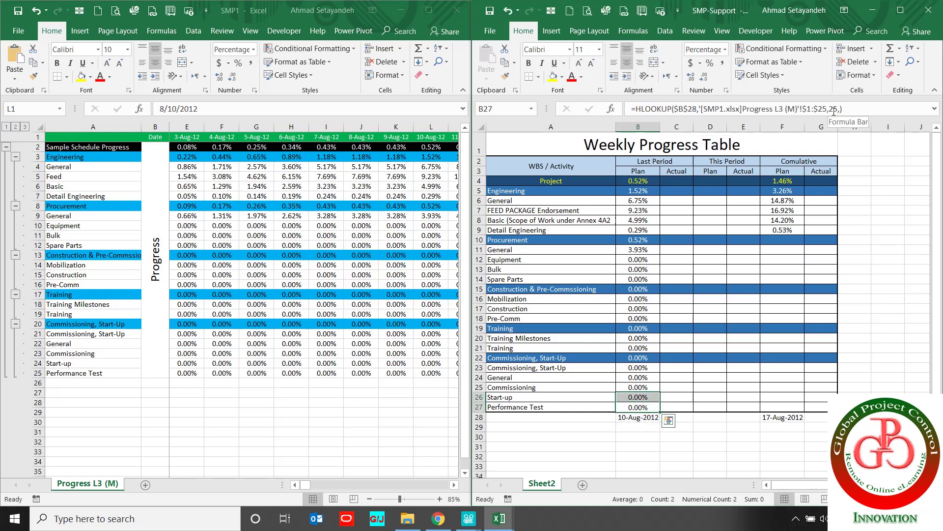
key(Up)
key(Up)
key(Up)
key(Up)
key(Up)
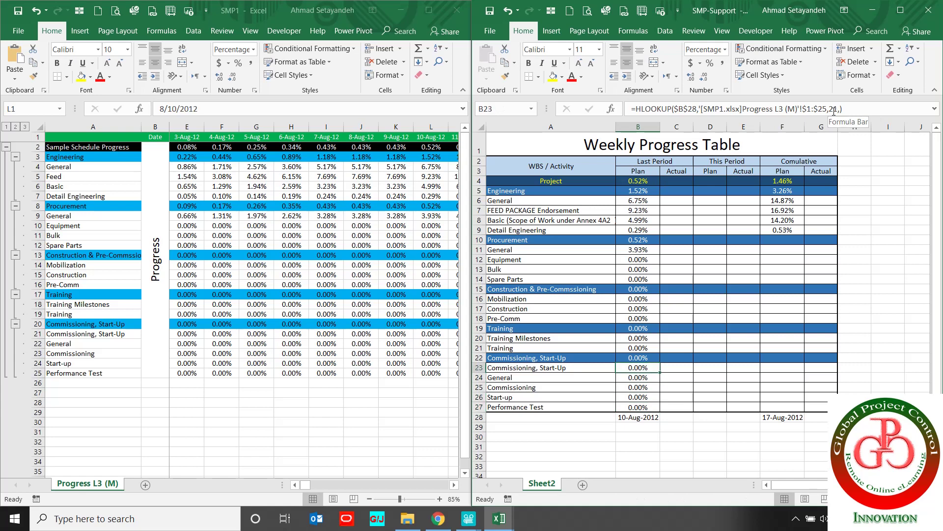
key(Down)
key(Down)
key(Down)
key(Down)
key(Down)
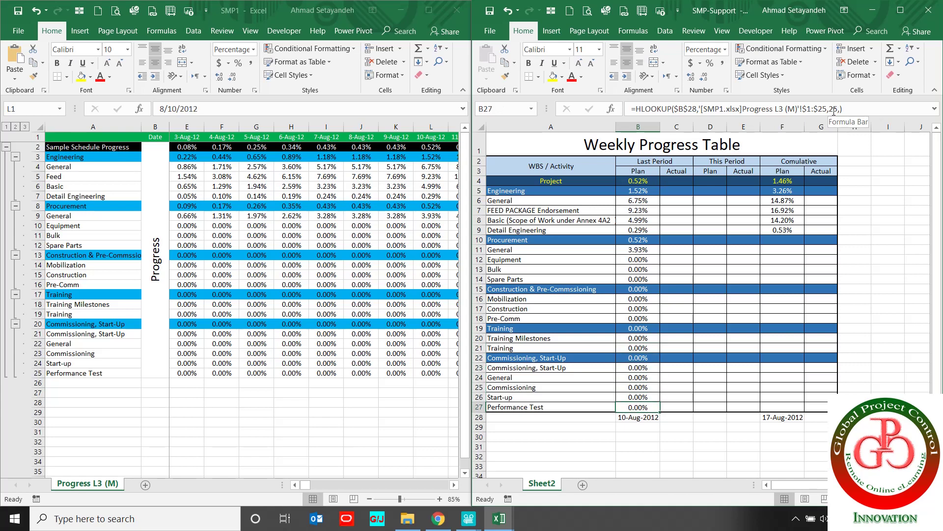
key(shift+Up)
key(shift+Up)
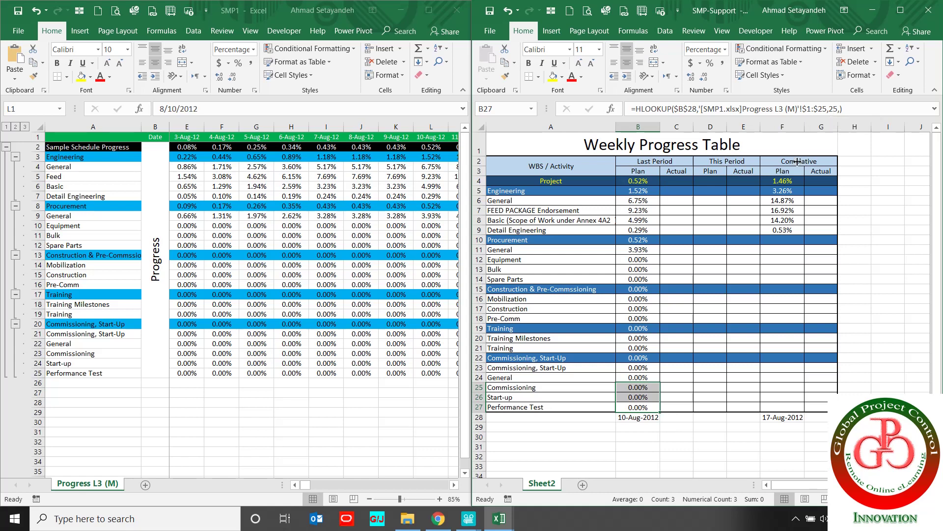
key(shift+Up)
key(shift+Up)
key(shift+Up)
key(shift+Up)
key(shift+Up)
key(shift+Up)
key(shift+Up)
key(shift+Up)
key(shift+Up)
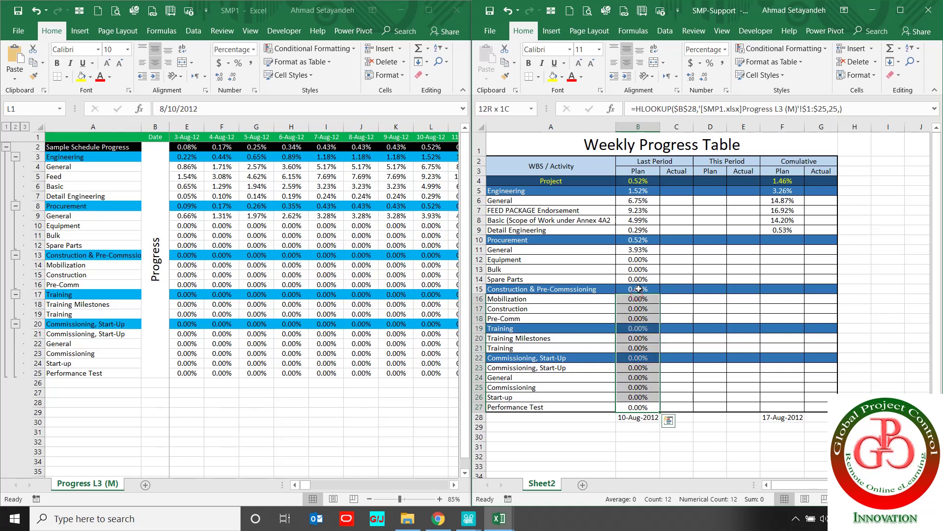
Step: Copy the Last Period Plan formulas from Procurement through Performance Test (B10:B27) into the Cumulative Plan column starting at F10
click(638, 240)
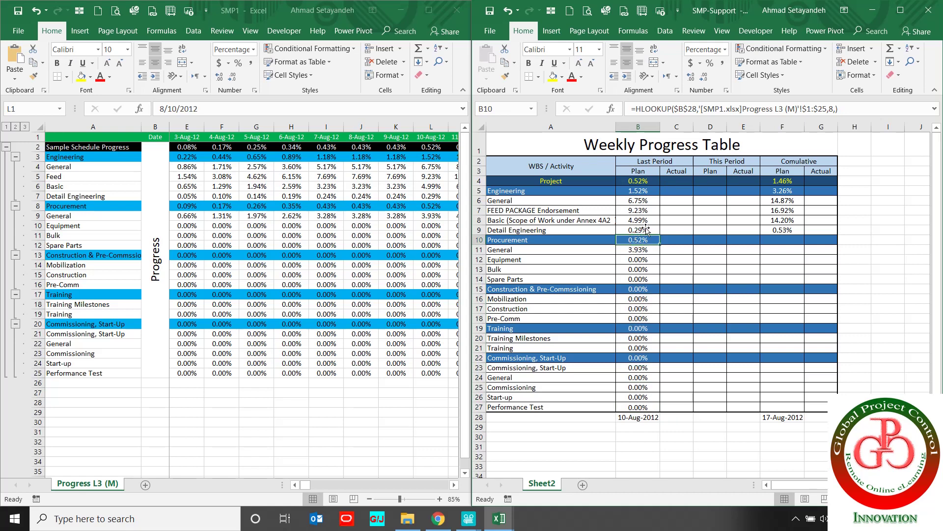
shift+click(654, 403)
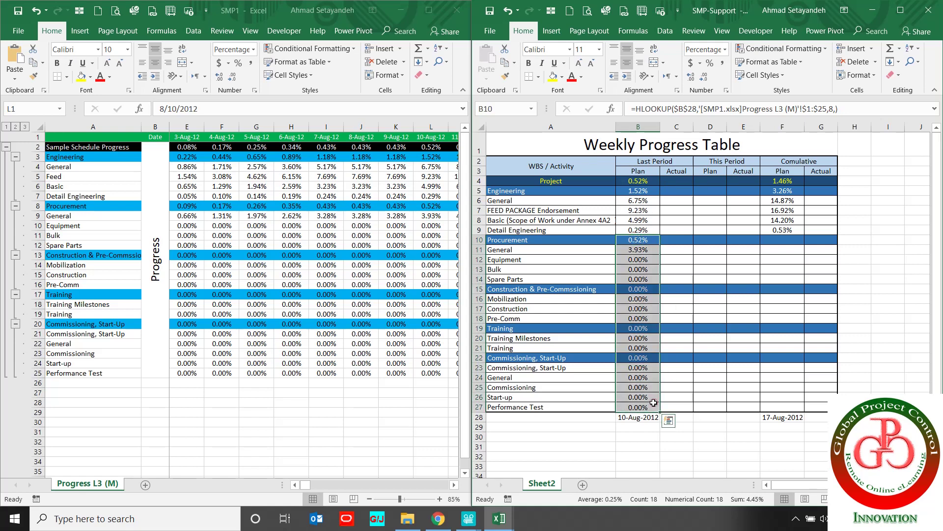
key(ctrl+c)
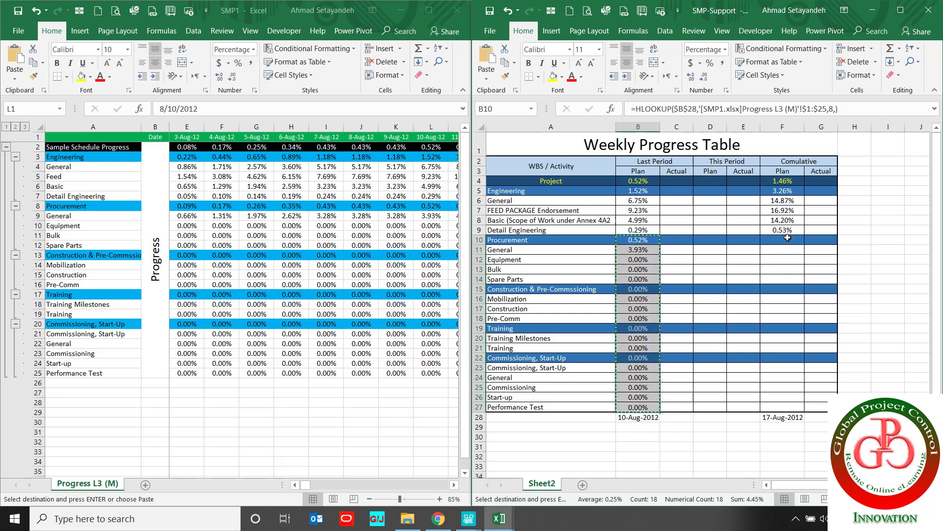
click(788, 237)
key(ctrl+v)
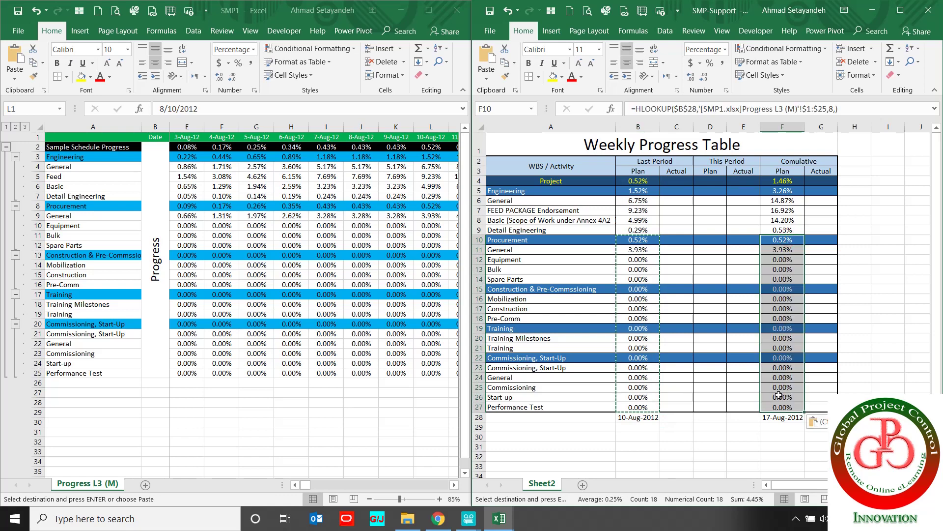
Step: Examine the lookup reference in the Procurement heading's Cumulative Plan formula and compare it with the FEED PACKAGE Endorsement row's formula
click(777, 242)
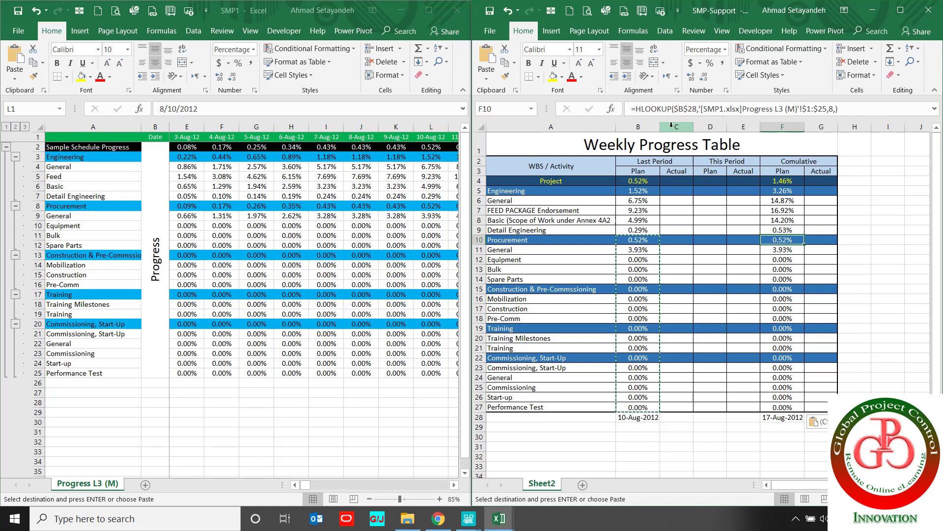
click(689, 109)
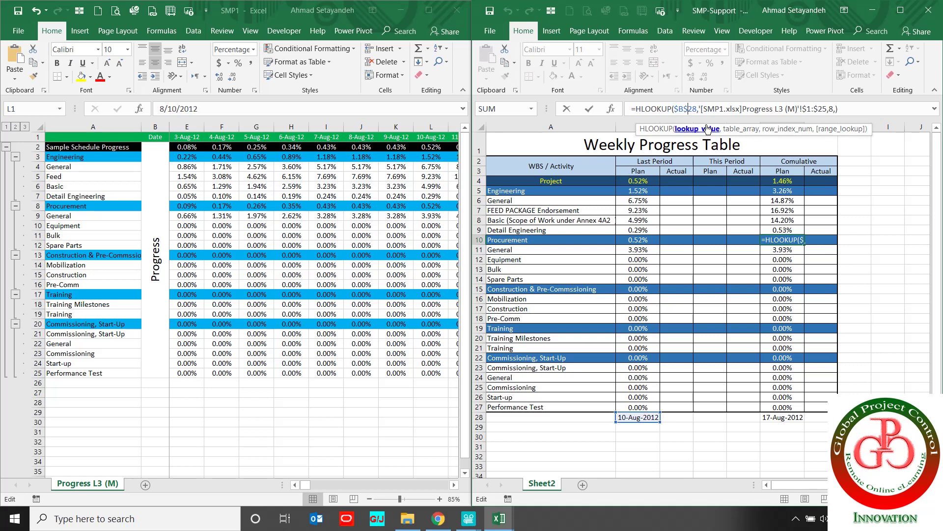
key(Left)
key(shift+Right)
key(shift+Right)
key(shift+Right)
key(shift+Right)
key(shift+Right)
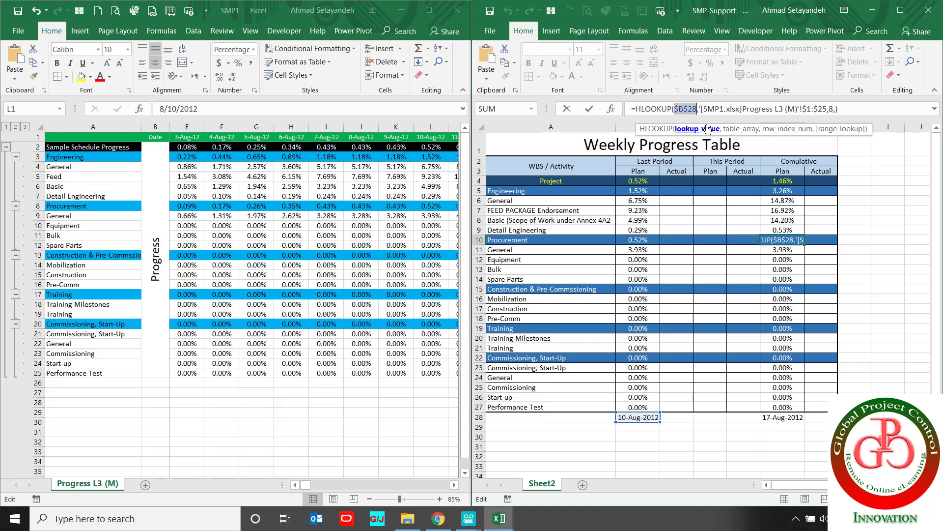
key(Return)
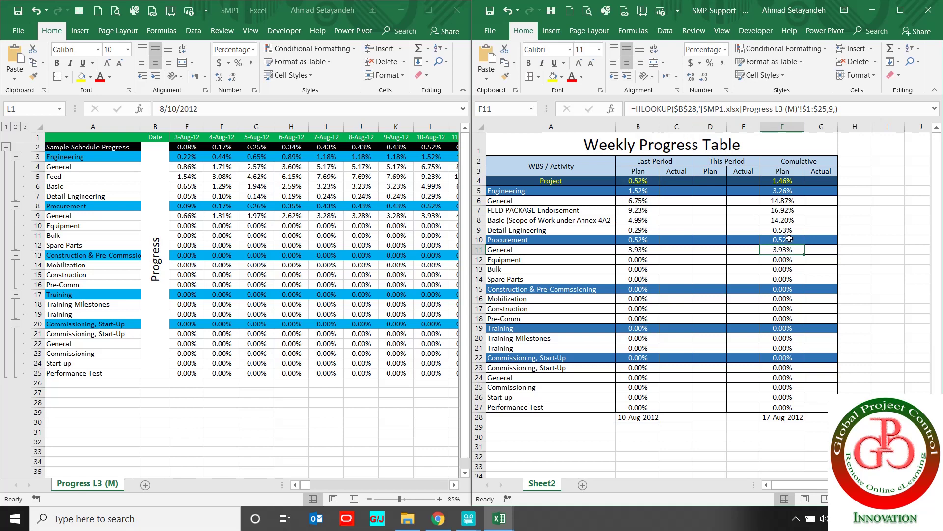
click(790, 238)
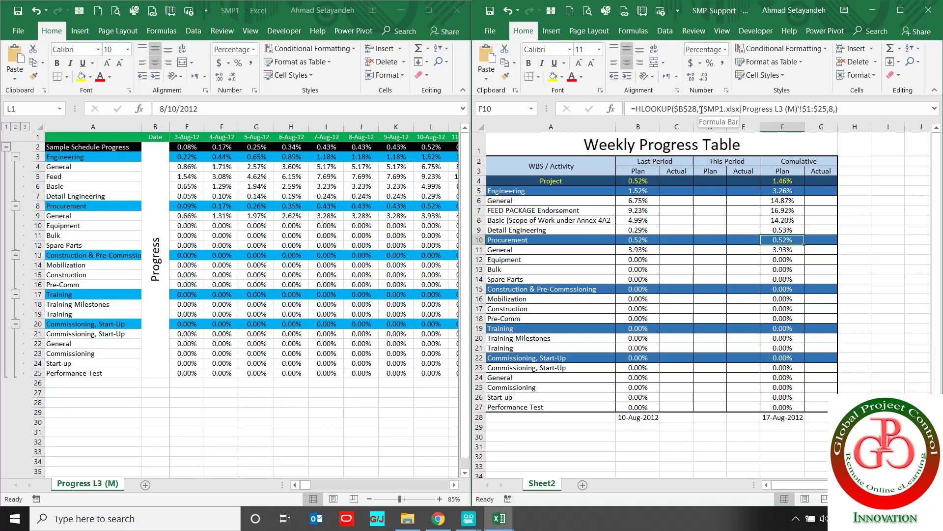
click(784, 211)
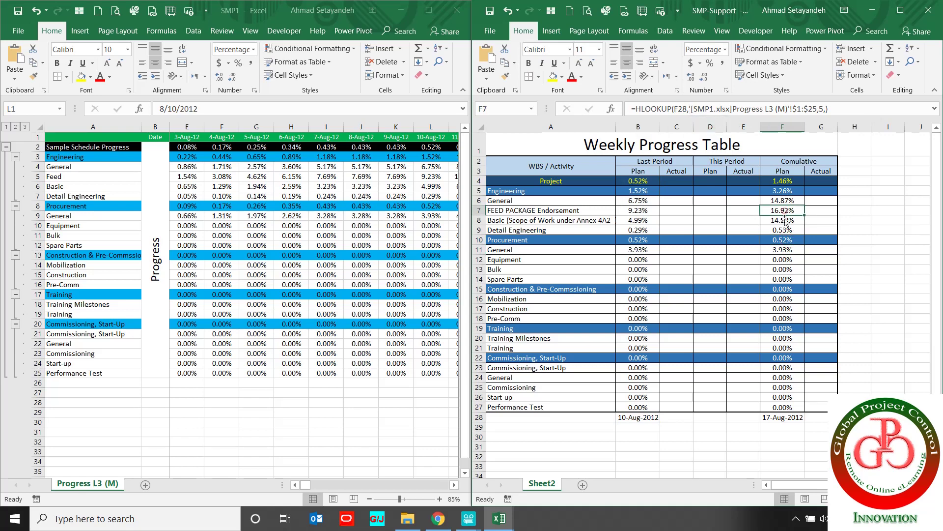
click(784, 239)
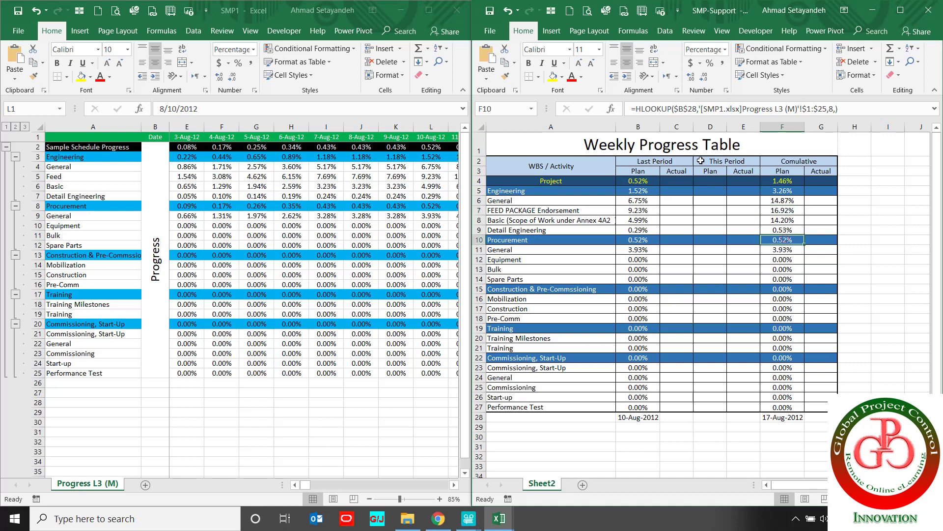
drag(686, 108, 674, 109)
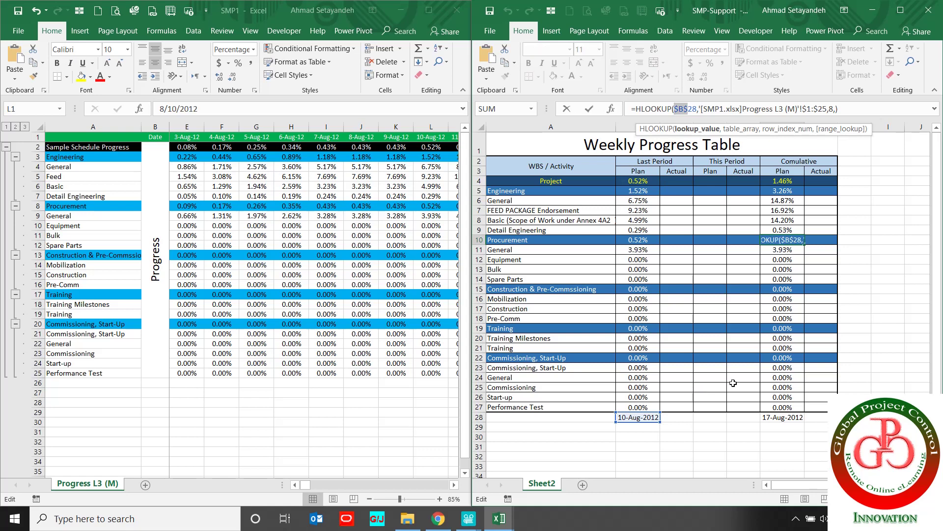
click(780, 406)
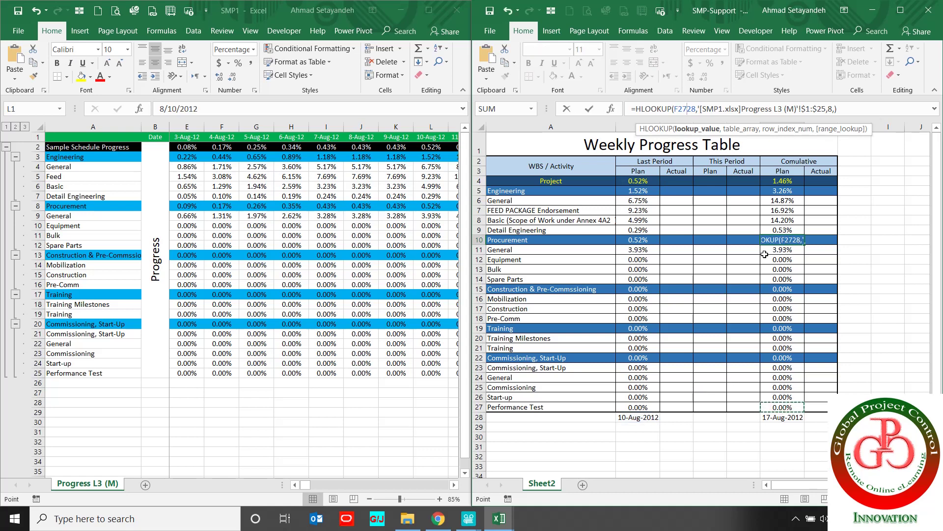
key(Escape)
Step: Replace $B$ with $f$ in all Cumulative Plan formulas from Procurement through Performance Test (F10:F27)
click(777, 239)
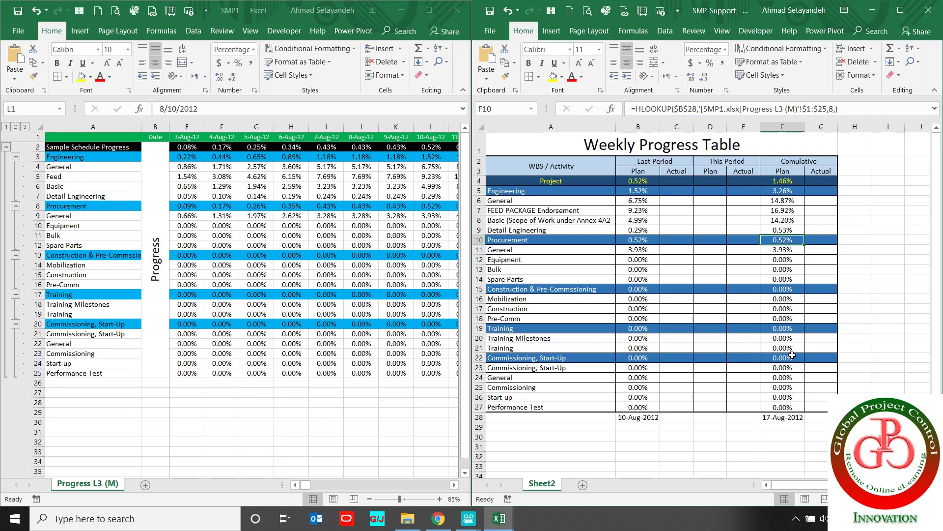
shift+click(792, 406)
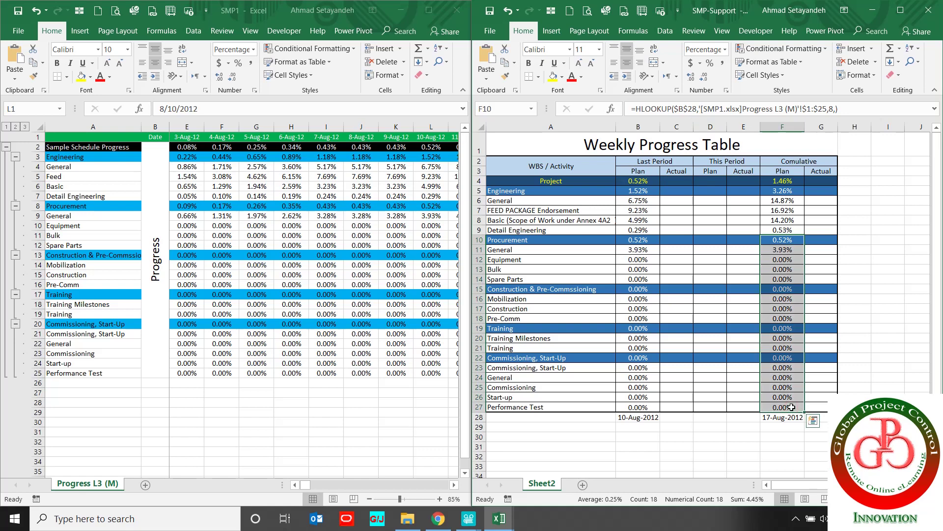
key(ctrl+f)
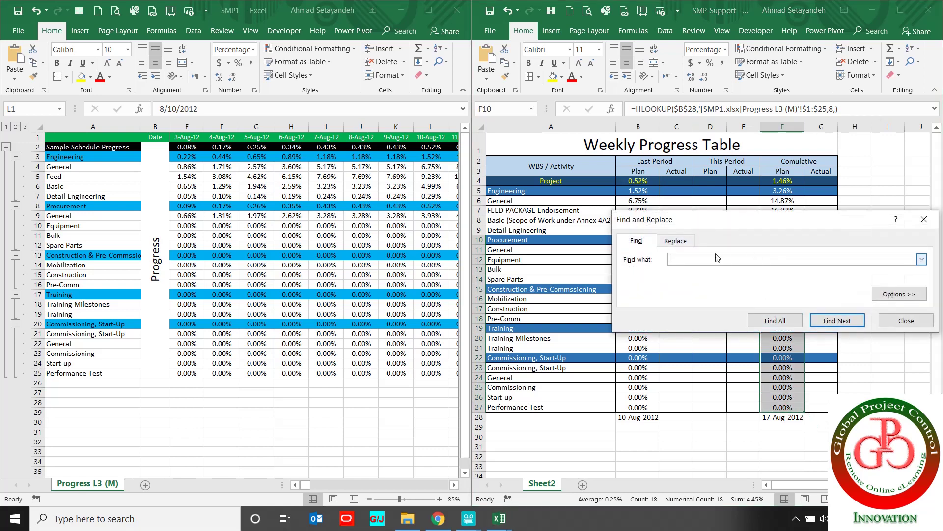
click(681, 242)
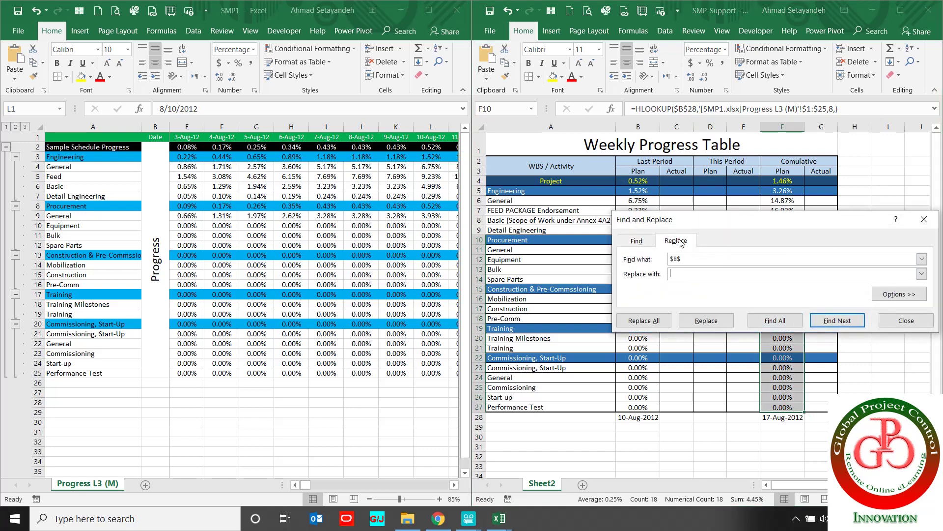
key(ctrl+v)
click(643, 320)
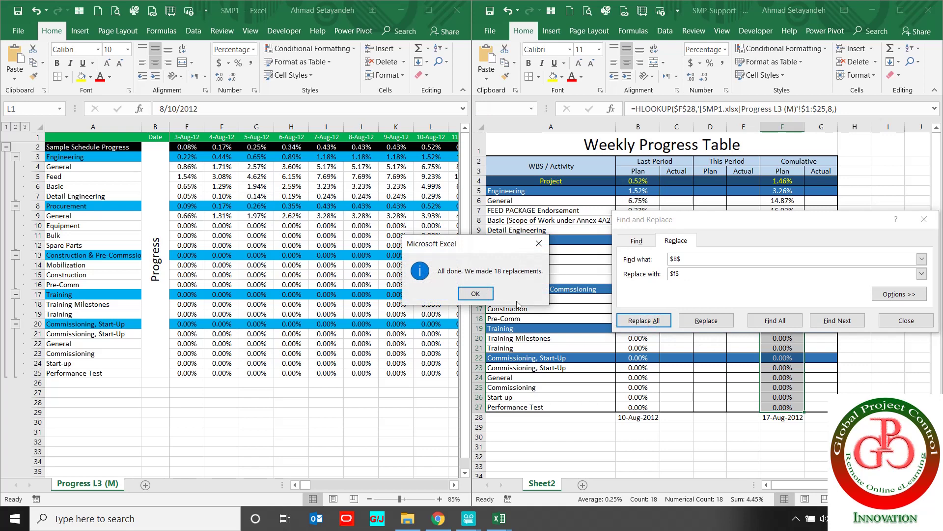
click(475, 293)
click(907, 321)
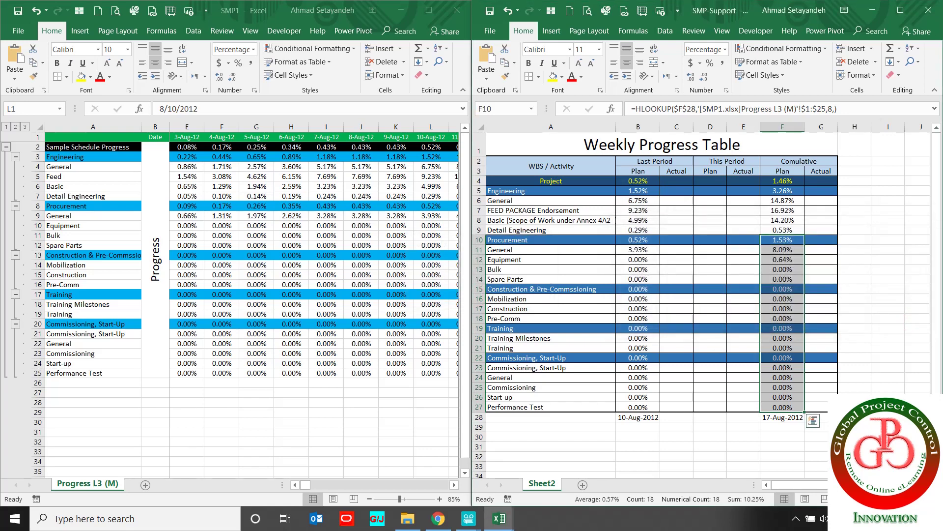
Step: Review the Cumulative Plan cells from Procurement through Performance Test by selecting F10:F27
click(781, 430)
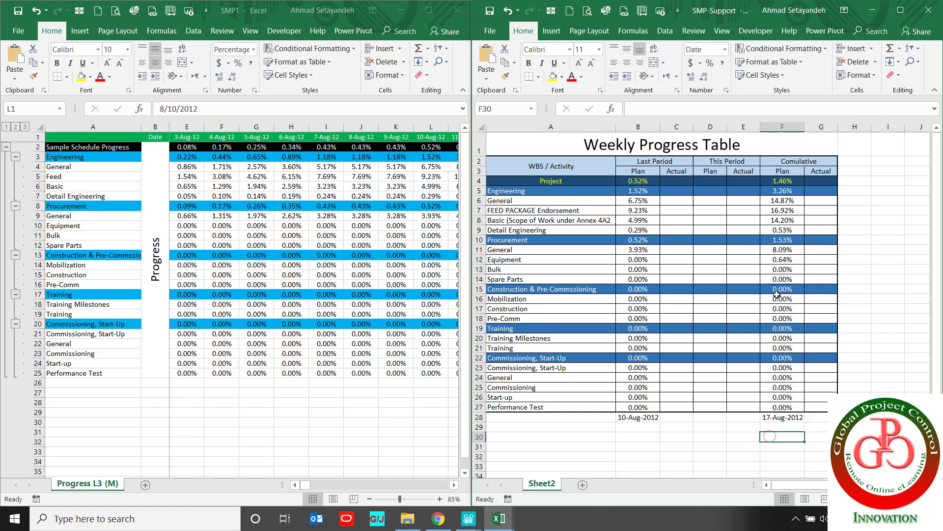
click(781, 238)
drag(781, 238, 792, 406)
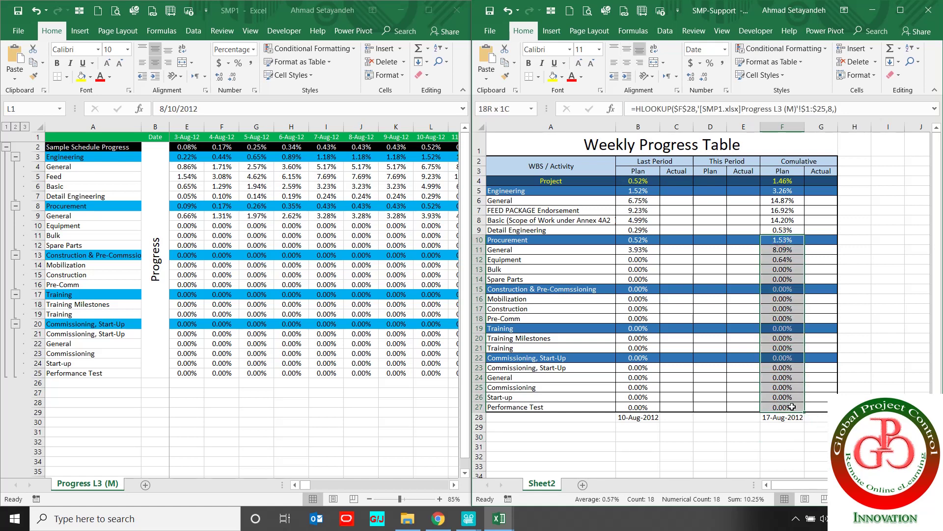
Step: Try to copy the Cumulative date formula from F28 into the Last Period date cell B28, and undo the paste
click(639, 416)
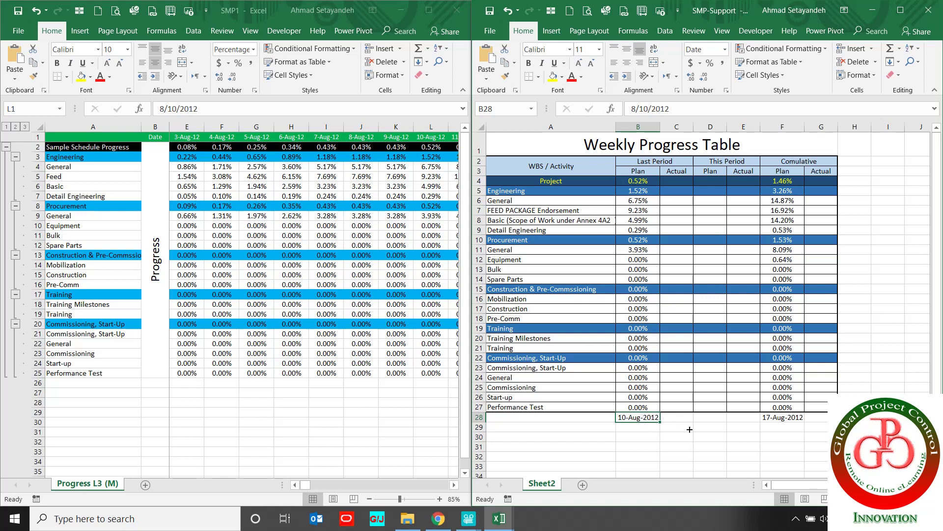
click(776, 421)
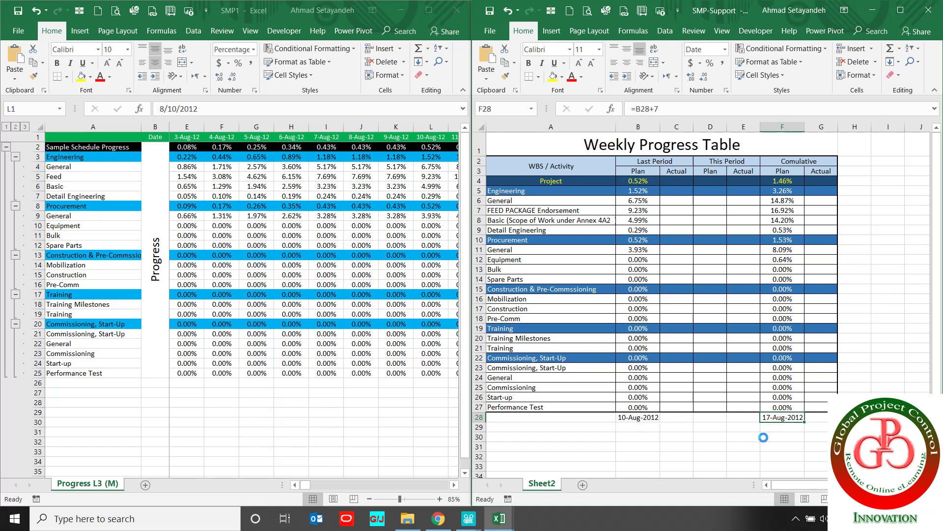
key(ctrl+c)
click(629, 418)
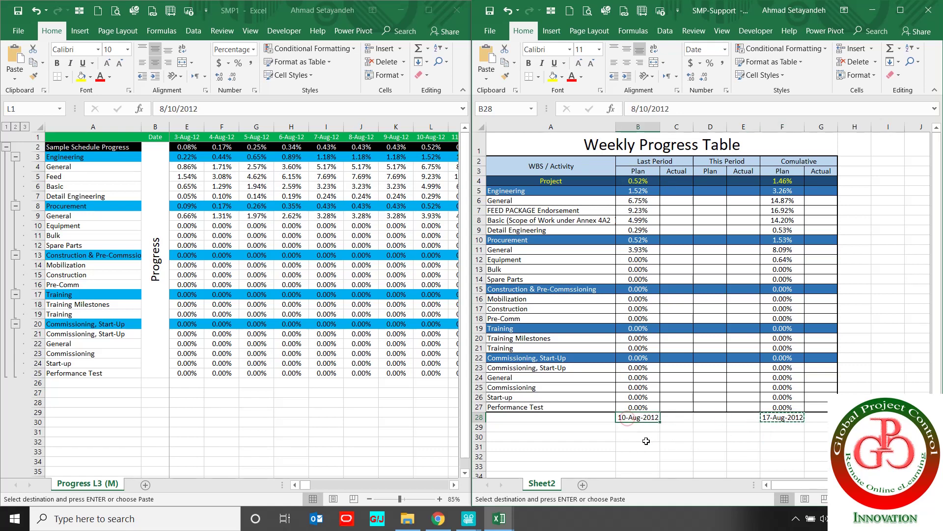
key(ctrl+v)
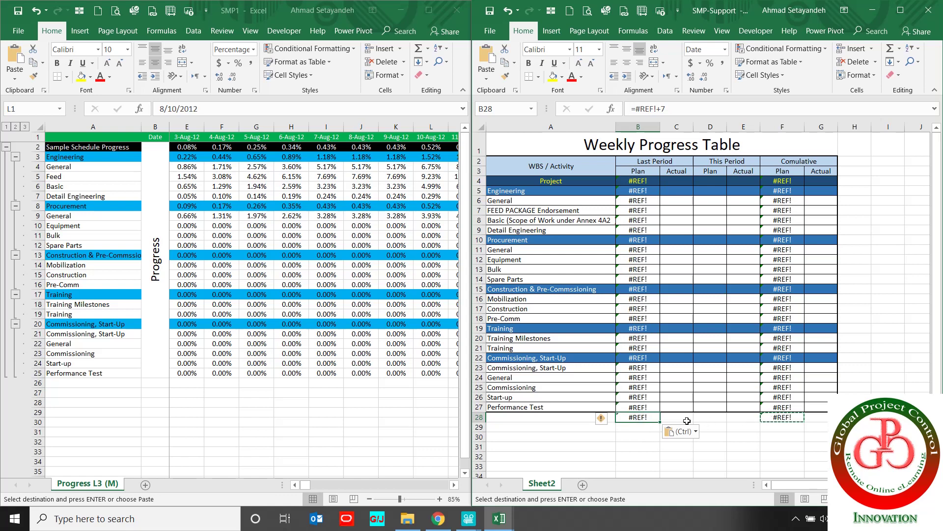
key(ctrl+z)
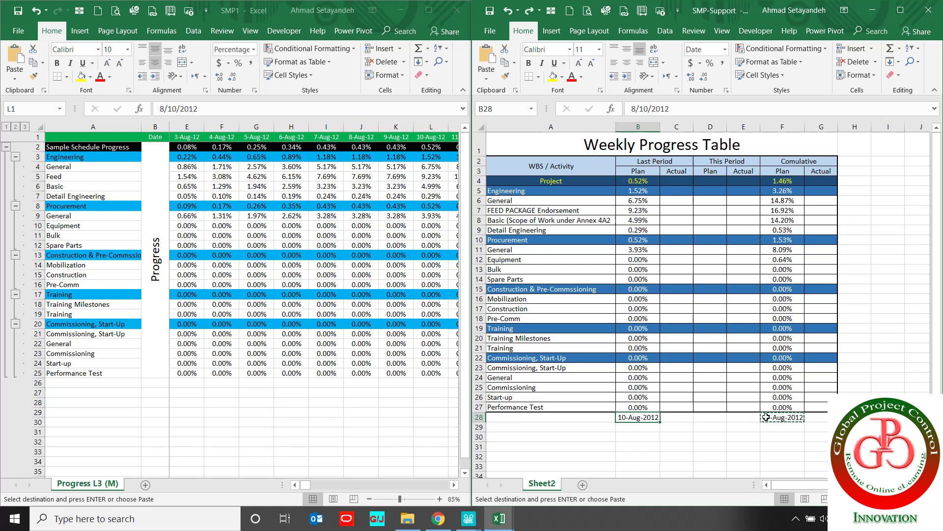
Step: Paste the F28 date into B28 as a value, setting the Last Period date to 17-Aug-2012, and check the Project row's Plan cells
click(784, 420)
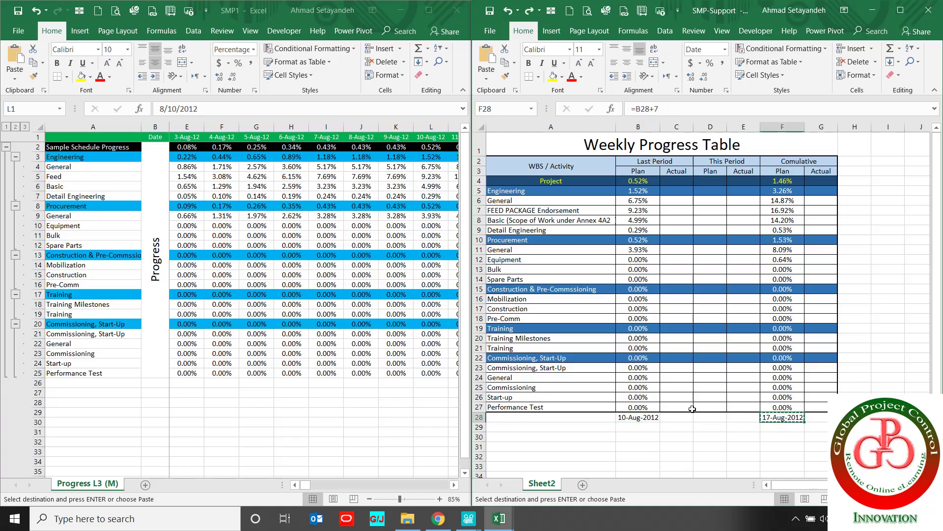
right_click(647, 418)
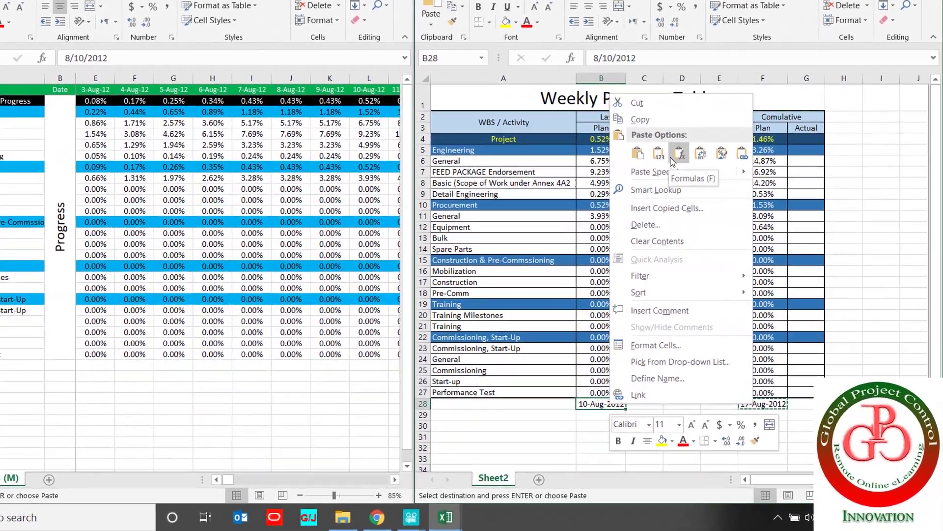
click(688, 193)
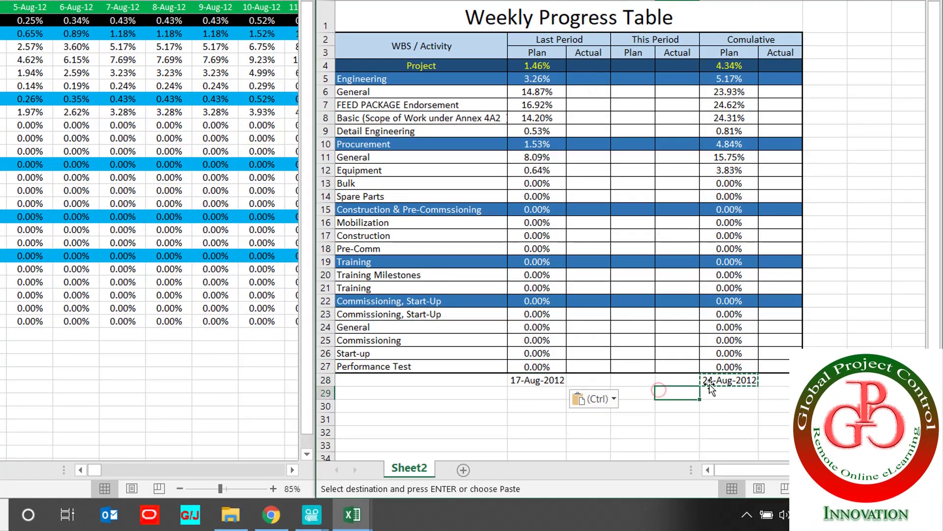
click(727, 381)
click(739, 65)
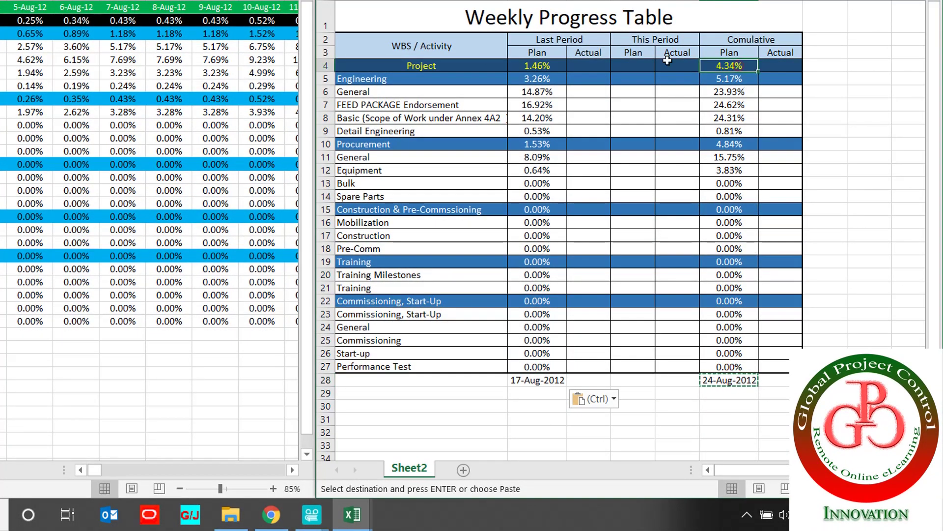
ctrl+click(538, 68)
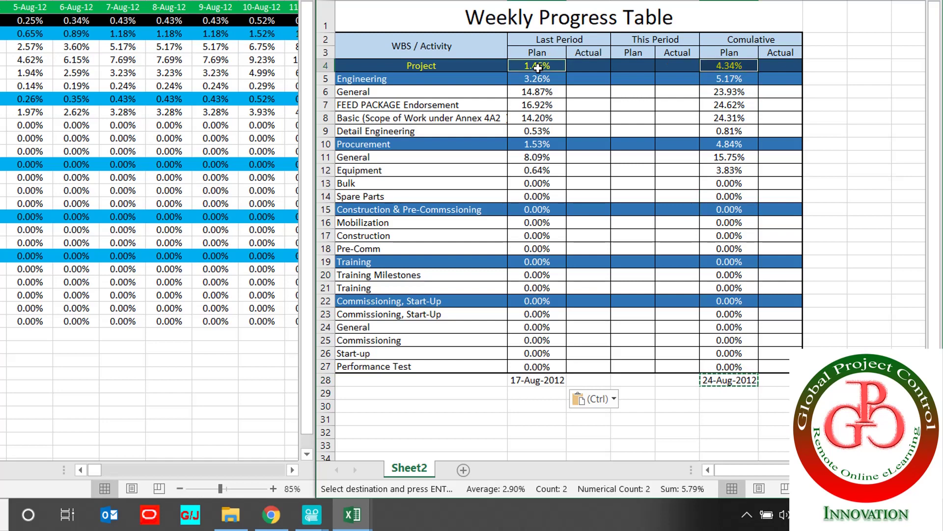
Step: Advance the Last Period date in B28 to 24-Aug-2012 and on to 31-Aug-2012 by pasting F28's current date as a value each time
click(725, 381)
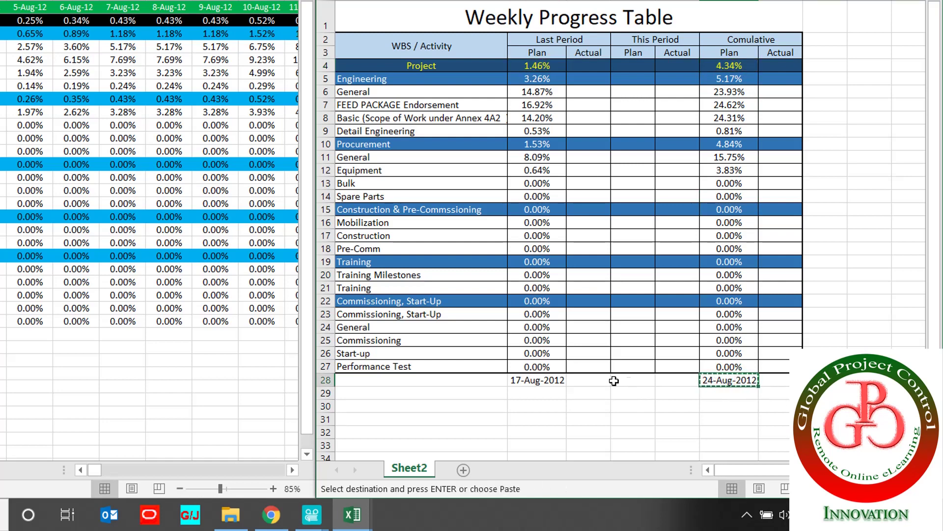
click(541, 381)
key(ctrl+v)
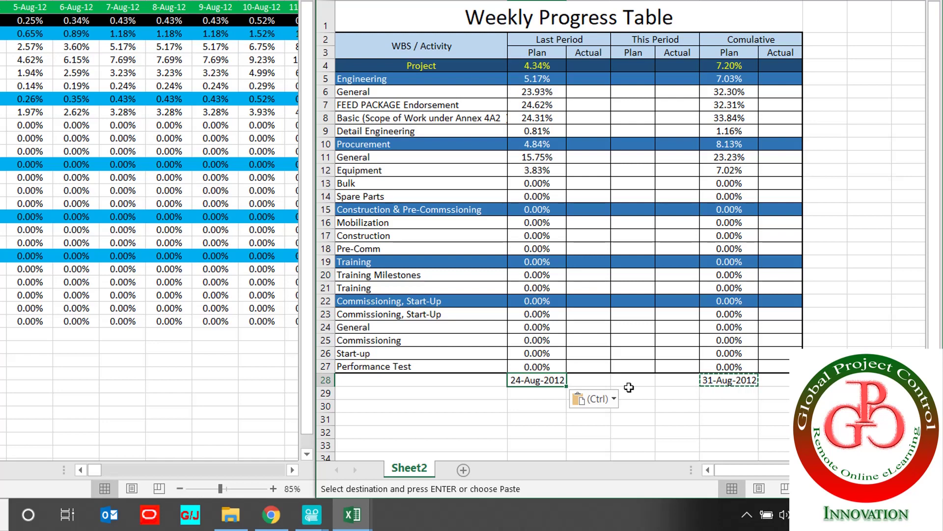
click(732, 382)
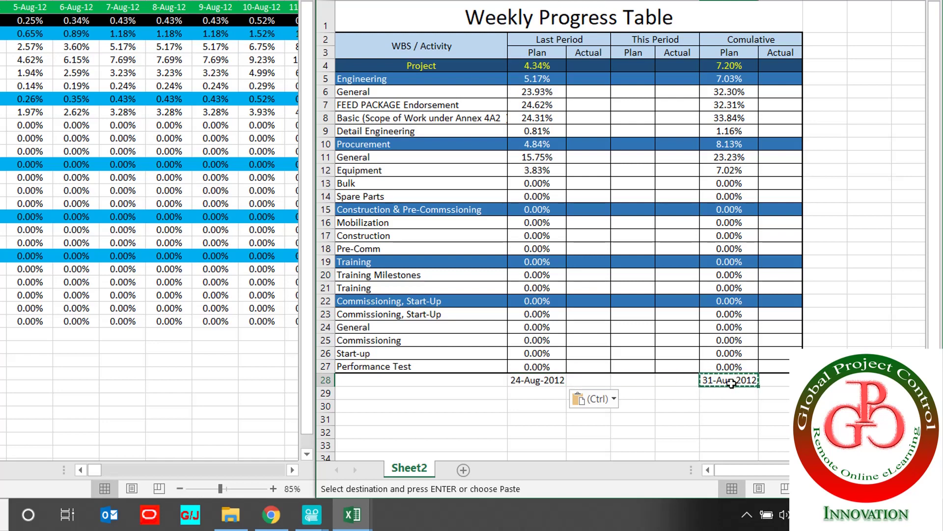
click(528, 383)
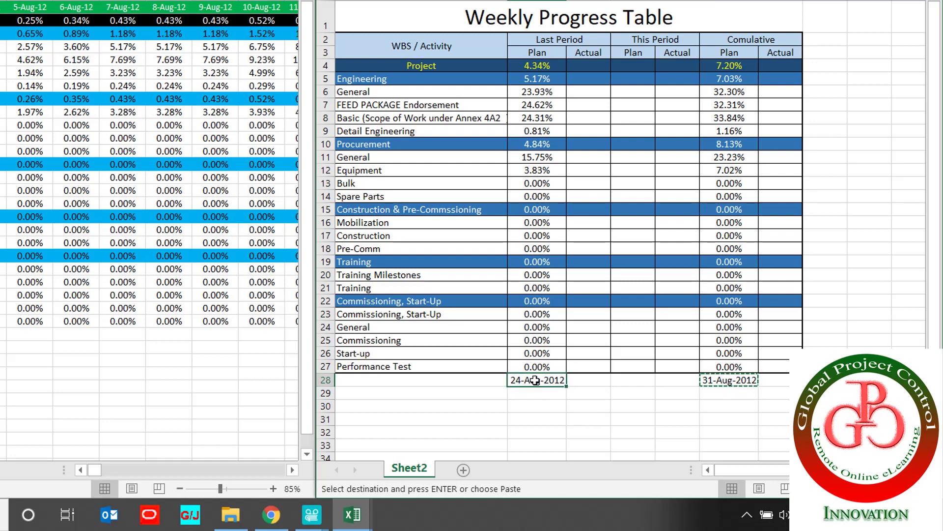
right_click(533, 385)
click(594, 87)
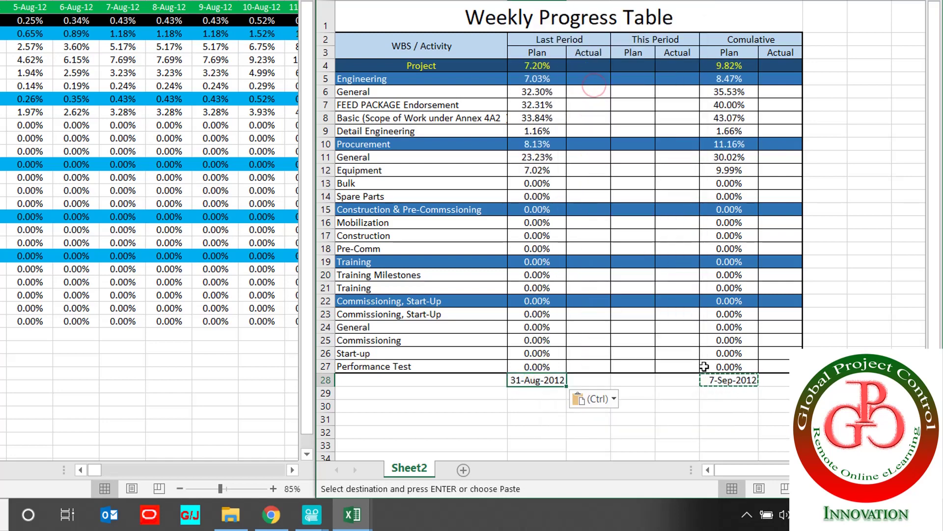
Step: Copy the Cumulative date from F28 and paste it into B28 as a value, setting the Last Period date to 7-Sep-2012
click(725, 383)
key(ctrl+c)
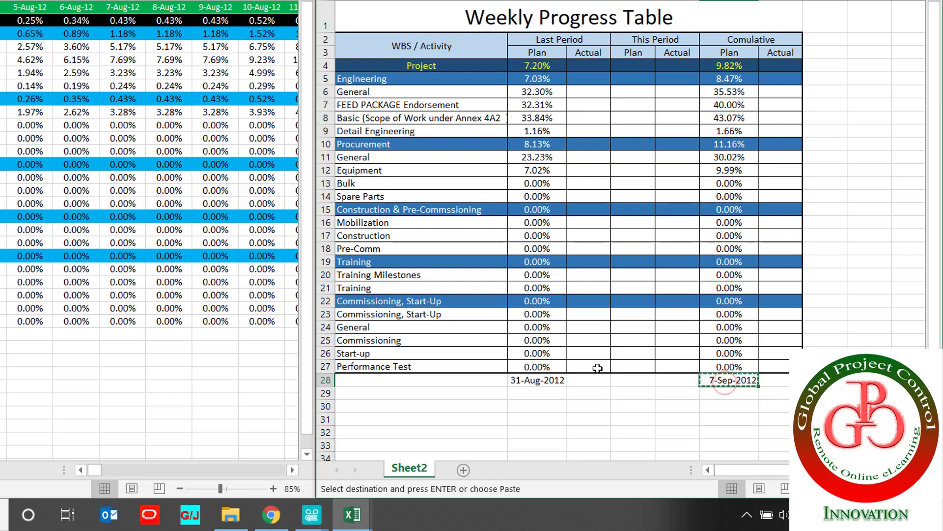
click(531, 379)
right_click(531, 379)
click(589, 85)
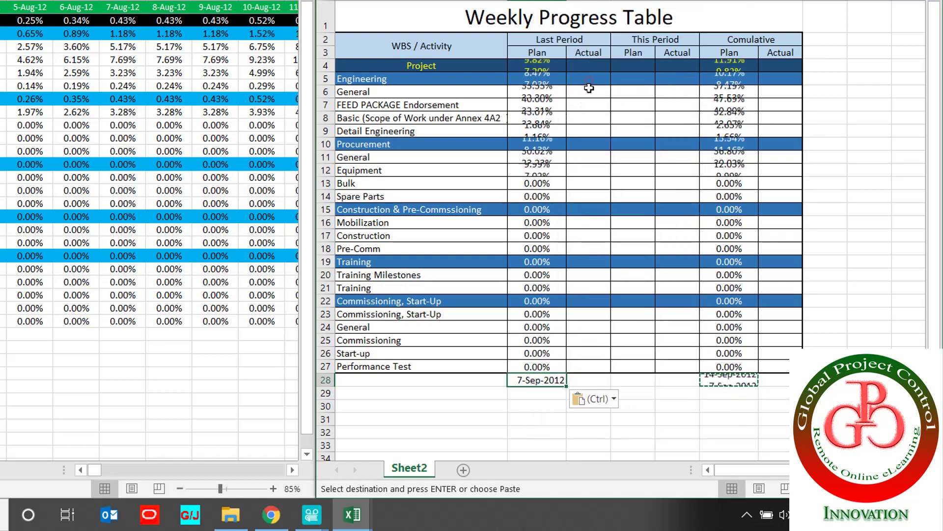